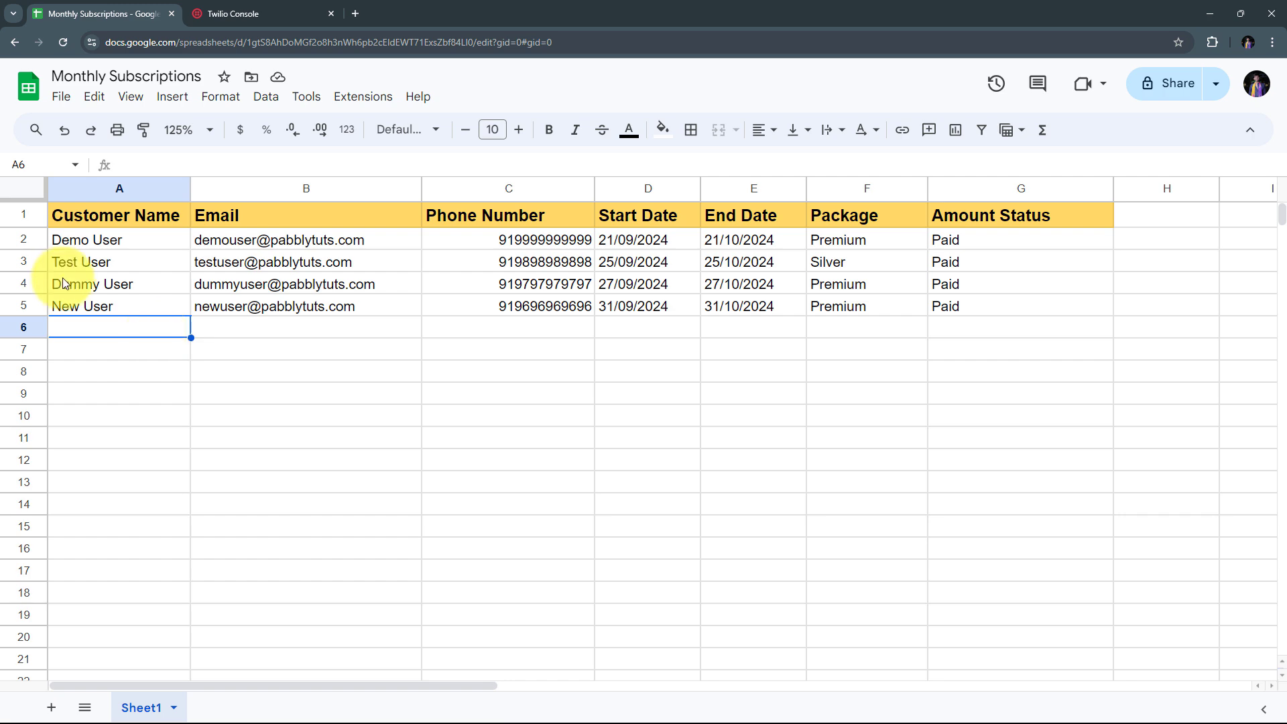
Review the customer records in the Monthly Subscriptions sheet alongside the Twilio Console dashboard
click(239, 8)
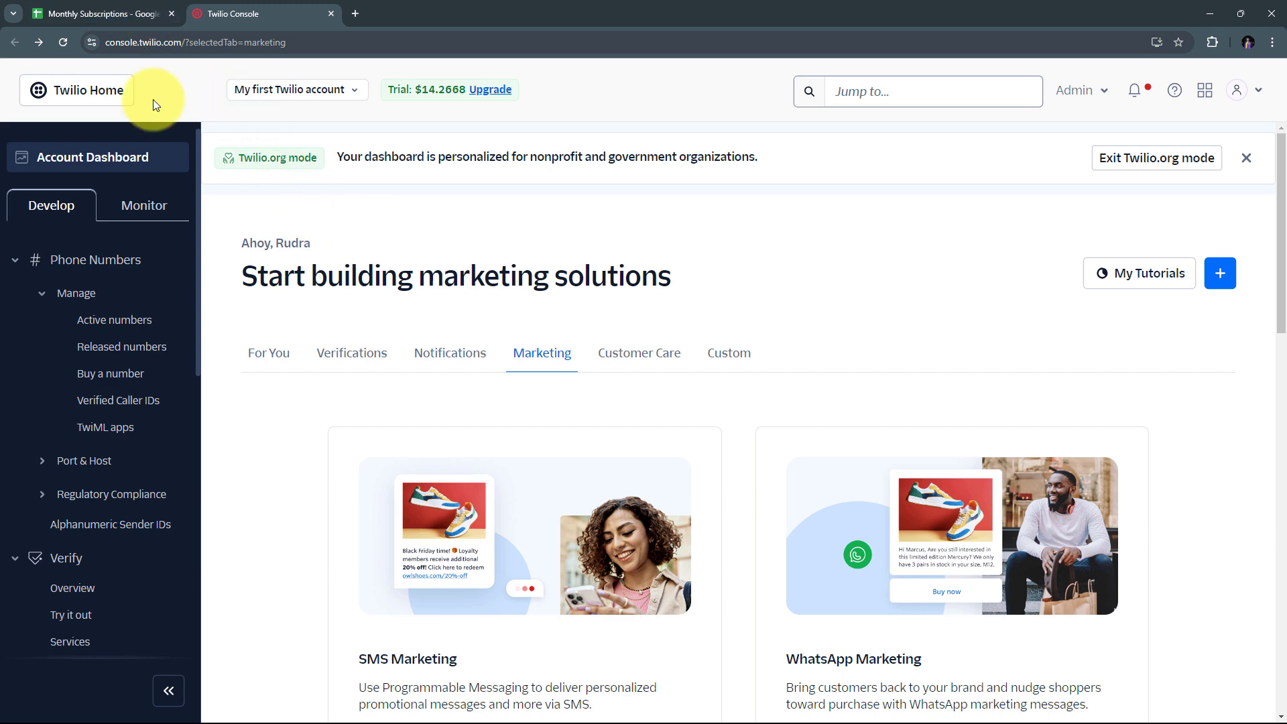
click(89, 11)
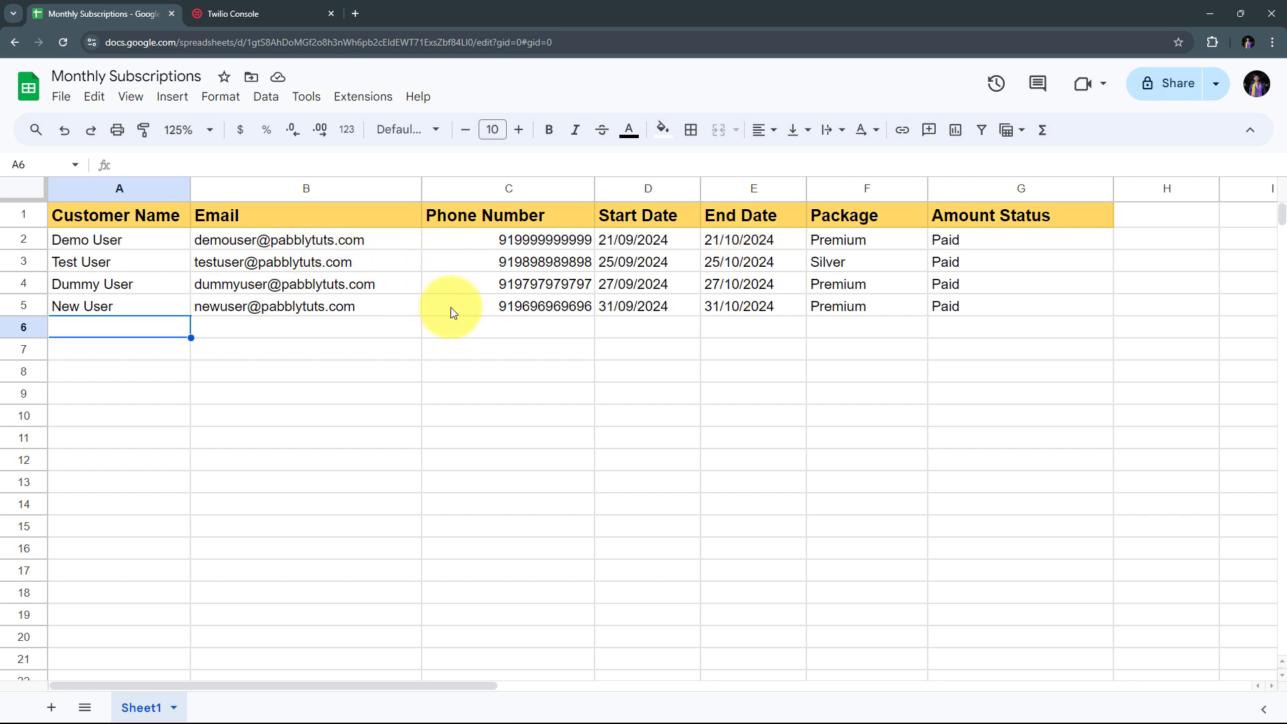
click(242, 13)
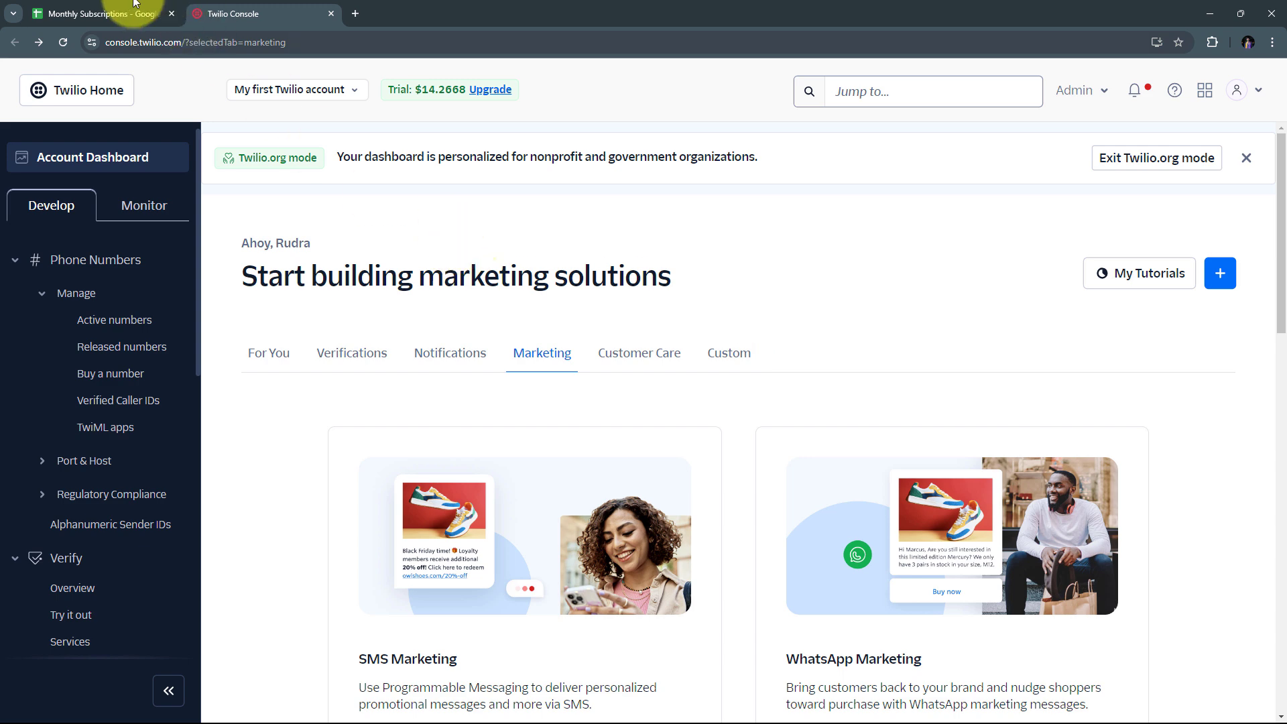
click(87, 13)
click(271, 13)
key(ctrl+shift+Tab)
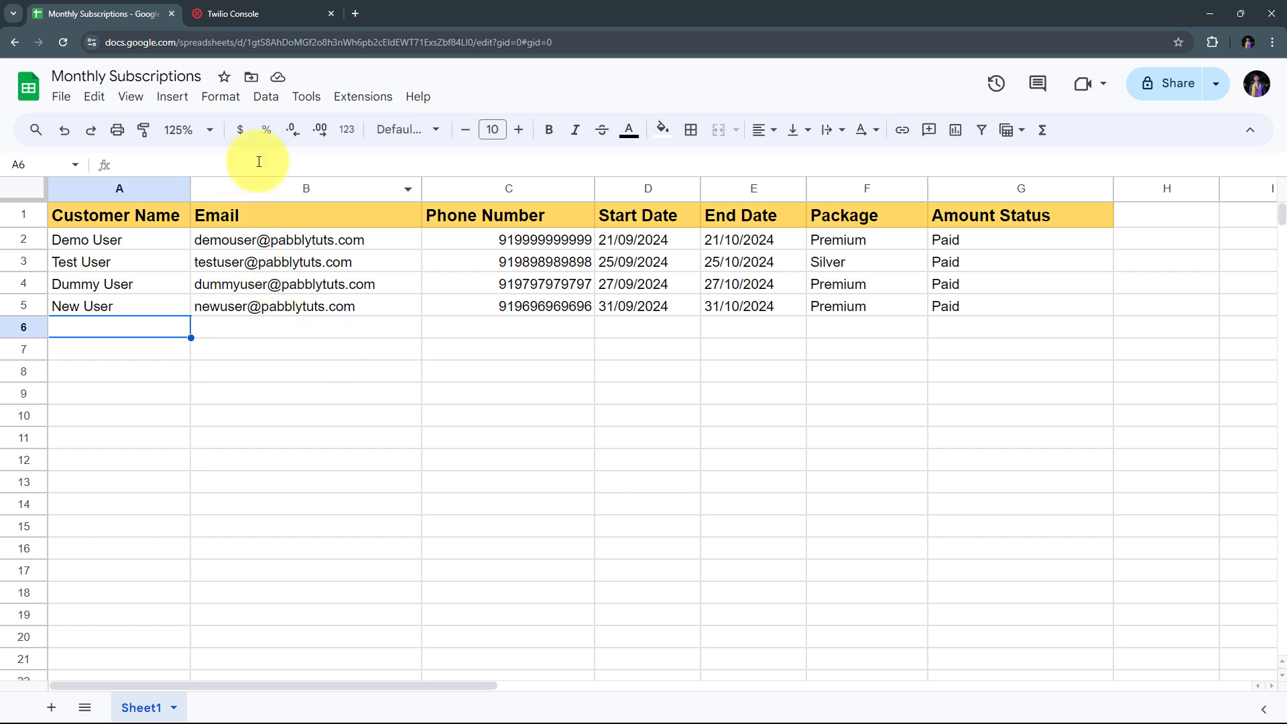
click(232, 12)
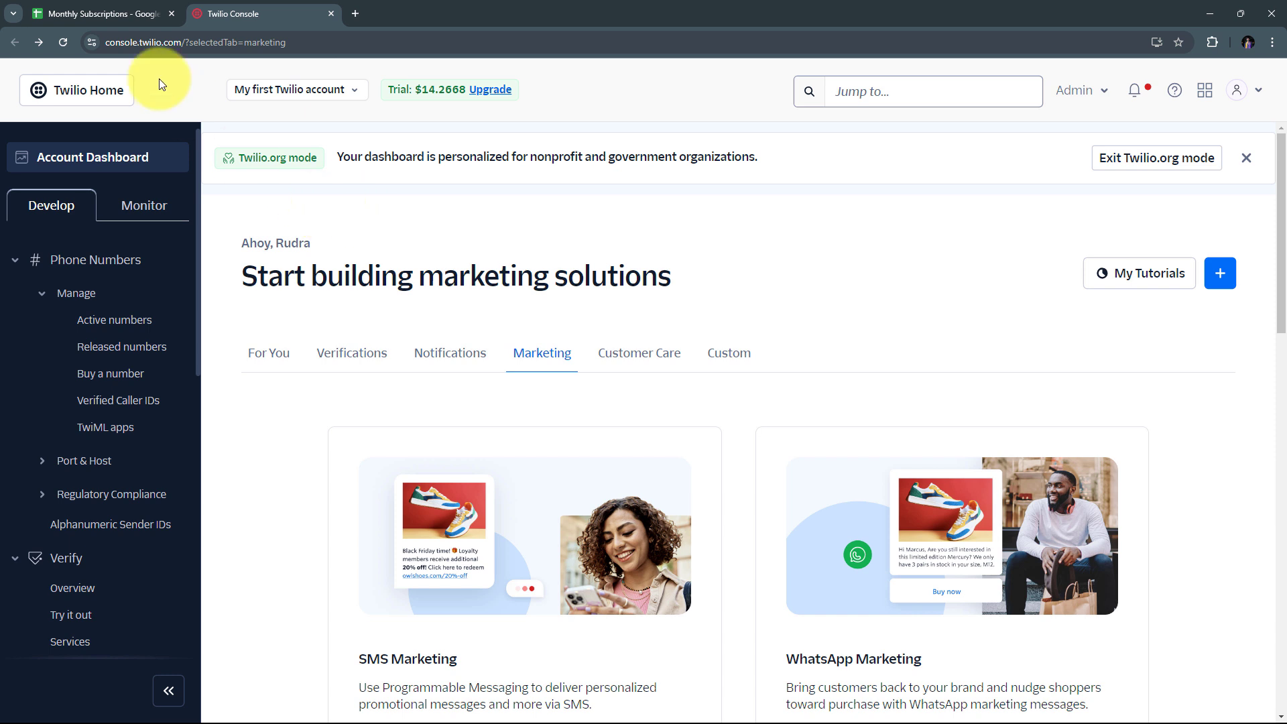
click(101, 14)
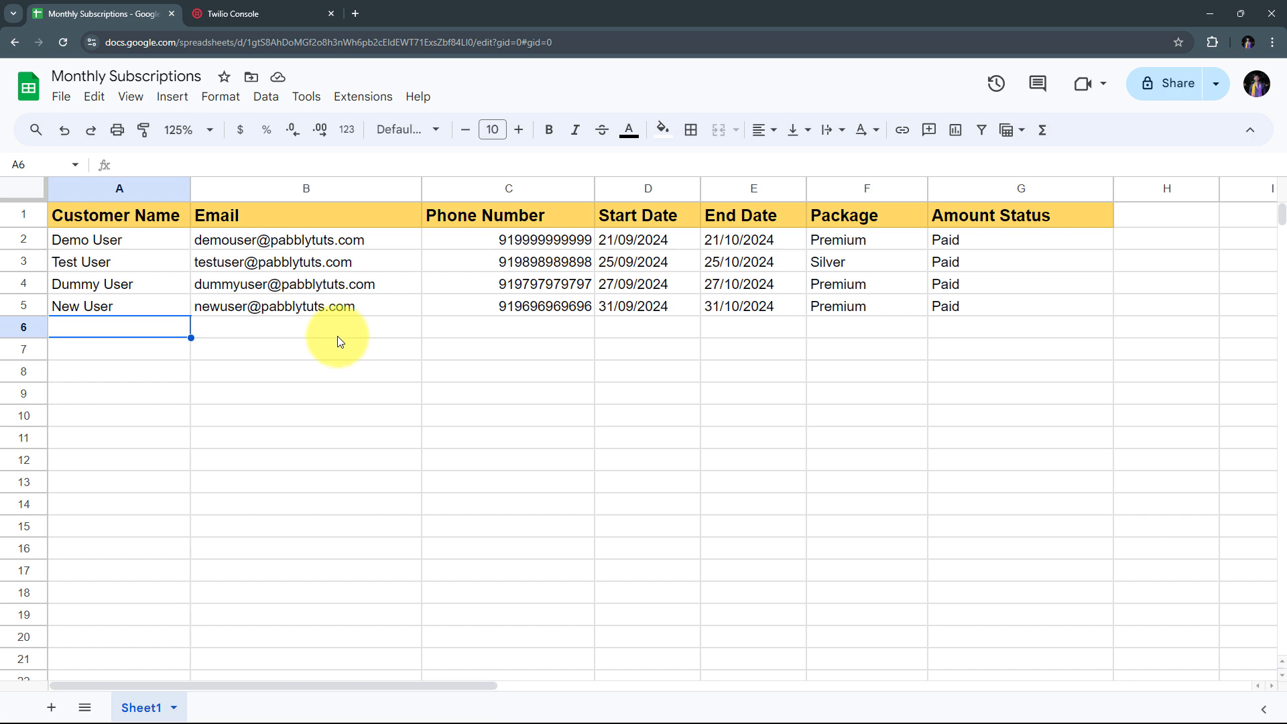
click(259, 14)
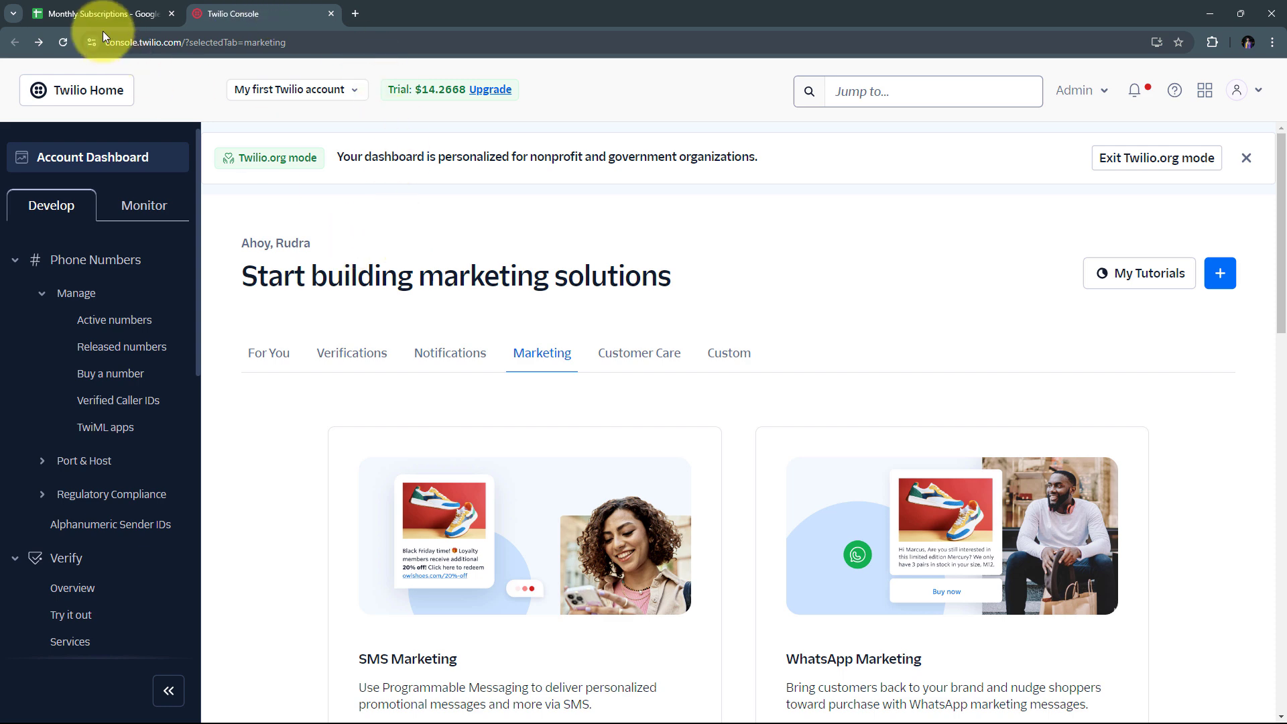
click(89, 10)
click(207, 14)
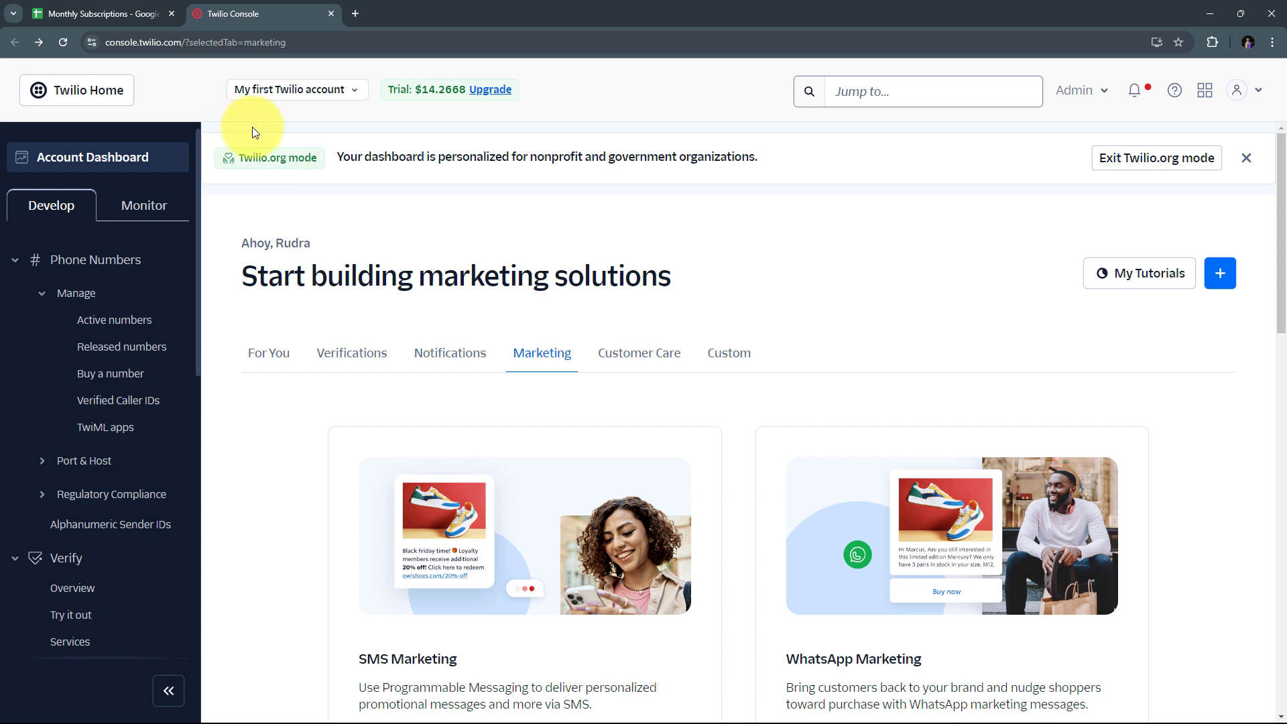
Open pabbly.com/connect in a new browser tab
click(358, 15)
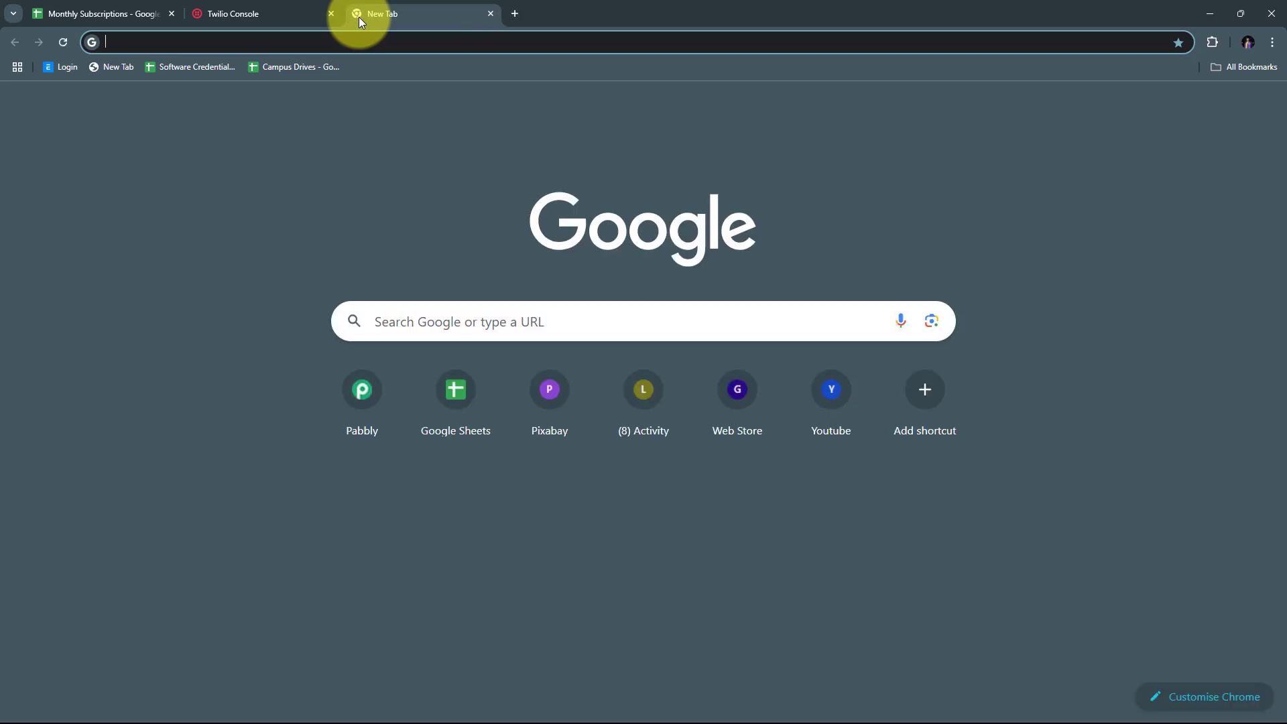
text(pabbl)
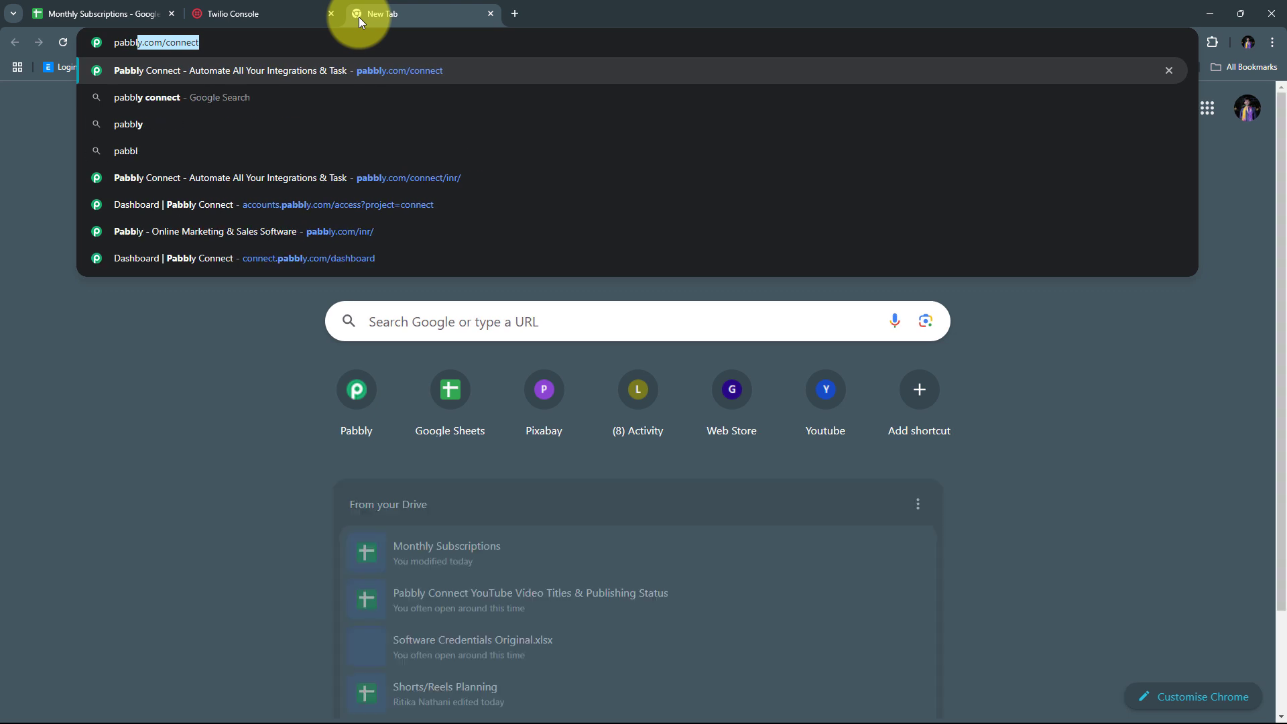
text(y.com/c)
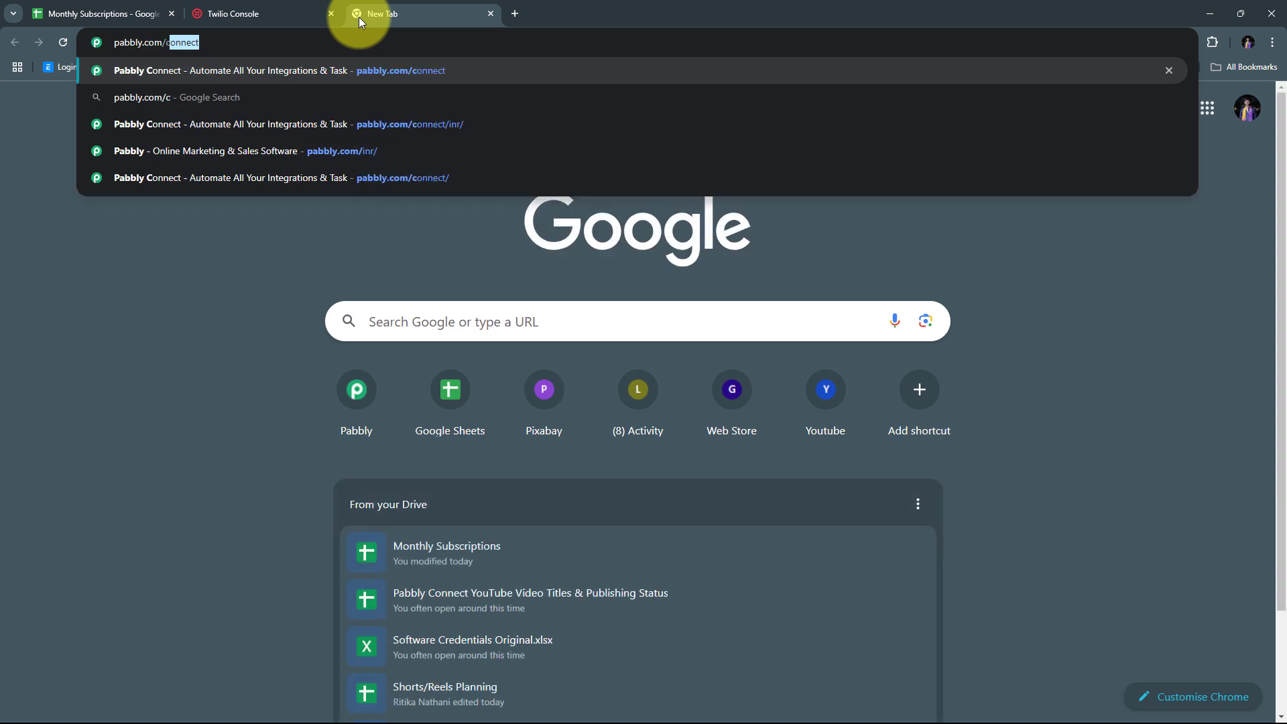
text(onnect)
key(Return)
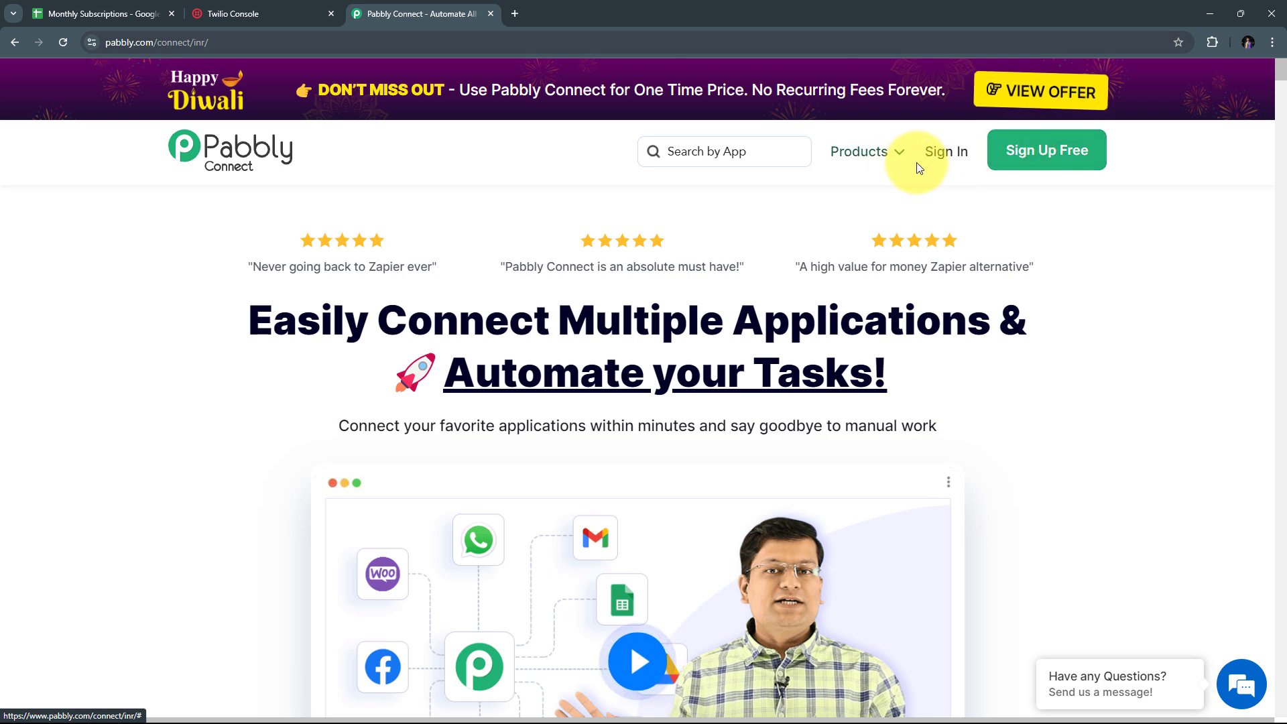
Sign in to Pabbly and access Pabbly Connect from the list of all Pabbly apps
click(929, 181)
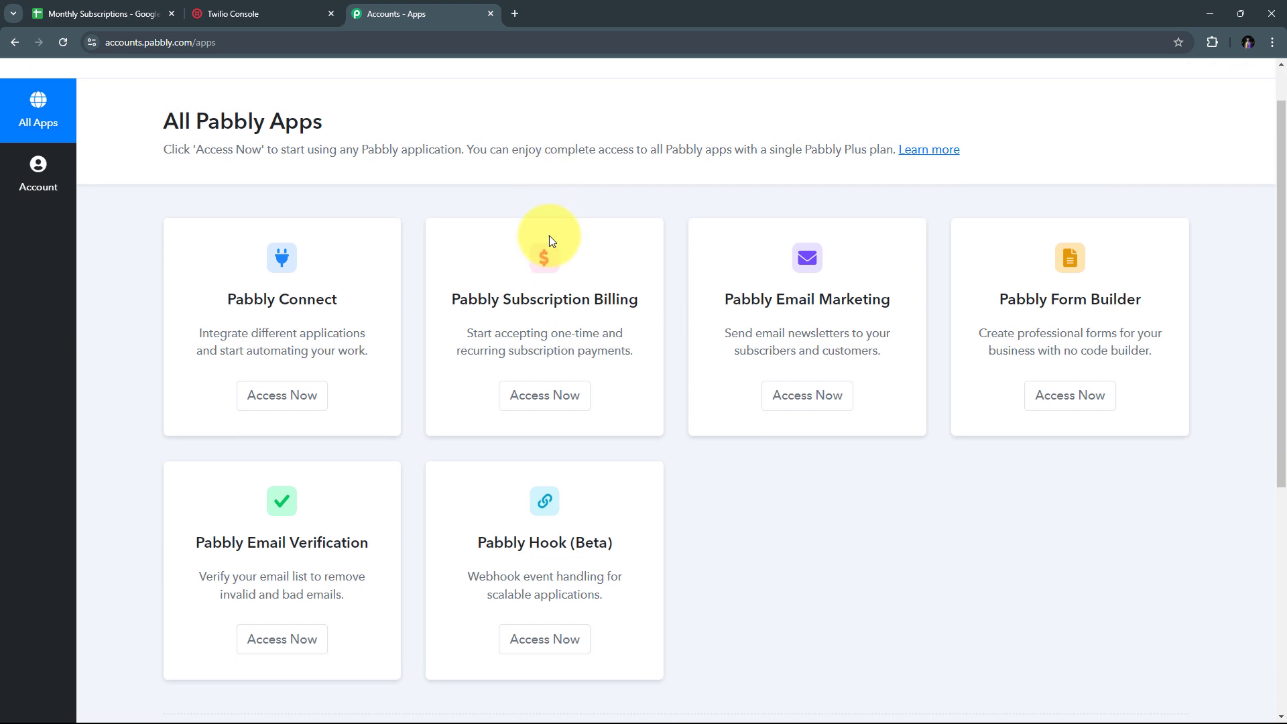
scroll(549, 240, down, 1)
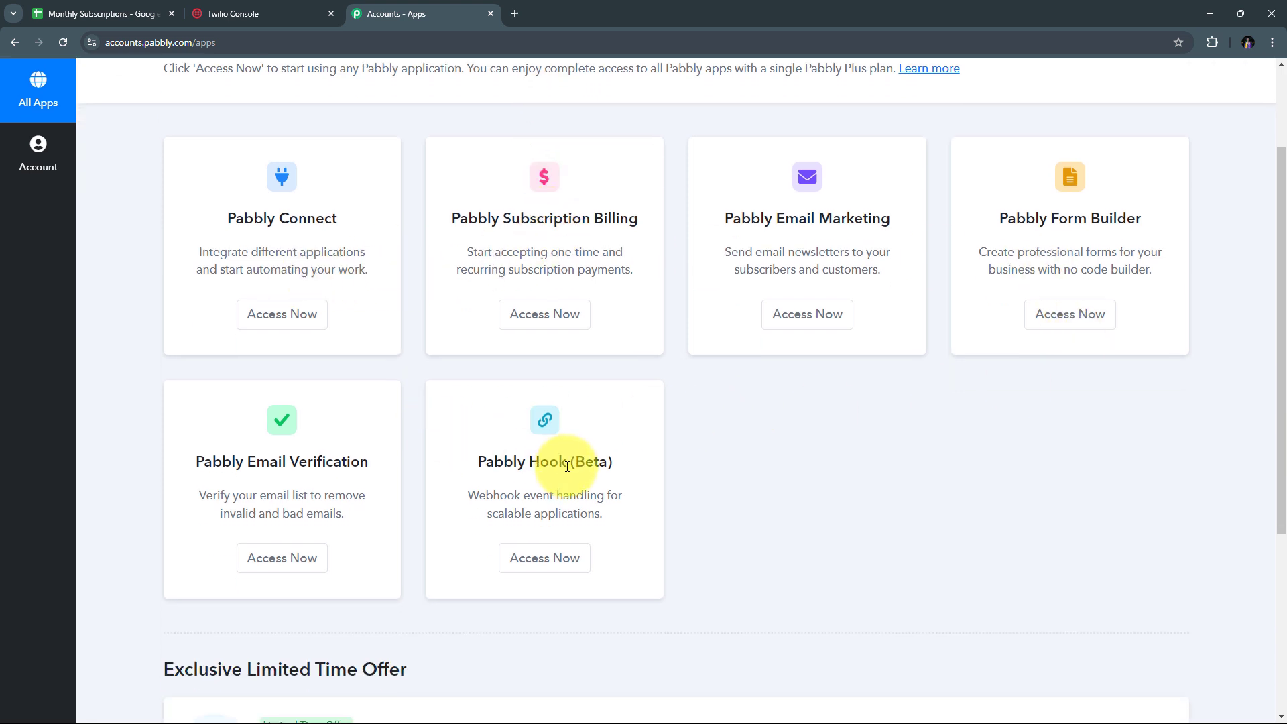
scroll(567, 466, up, 2)
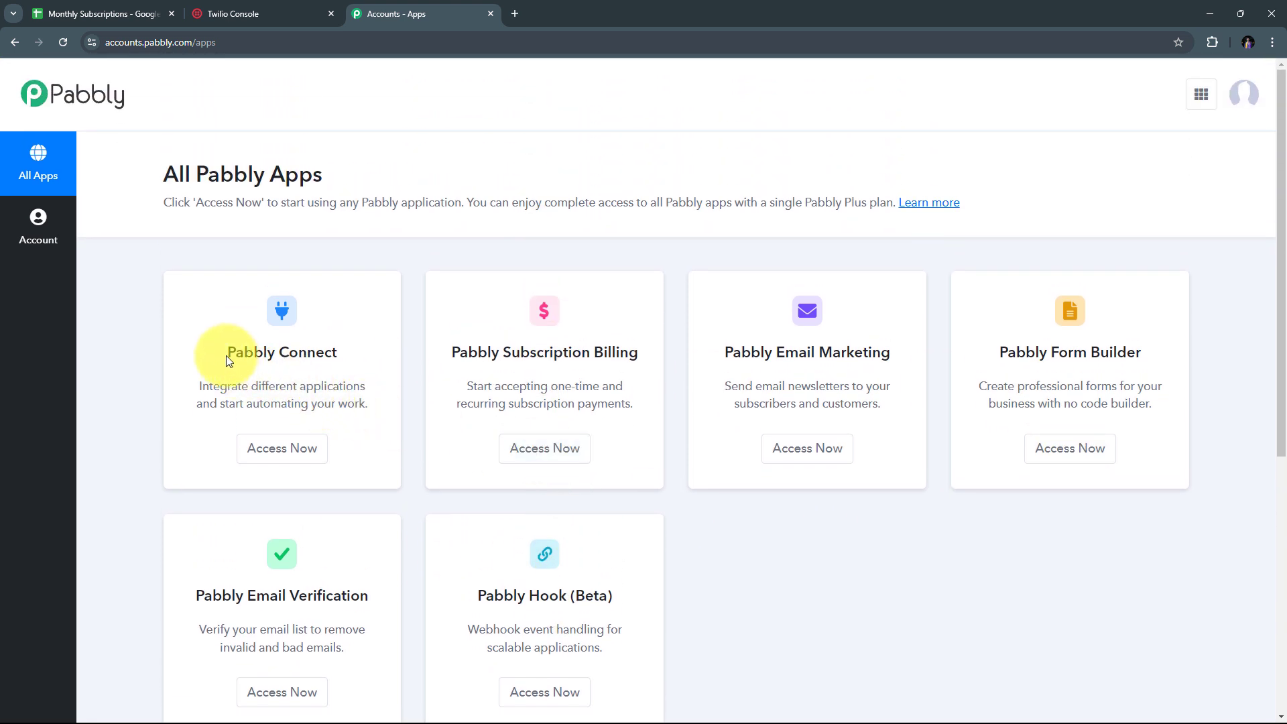
drag(227, 356, 345, 350)
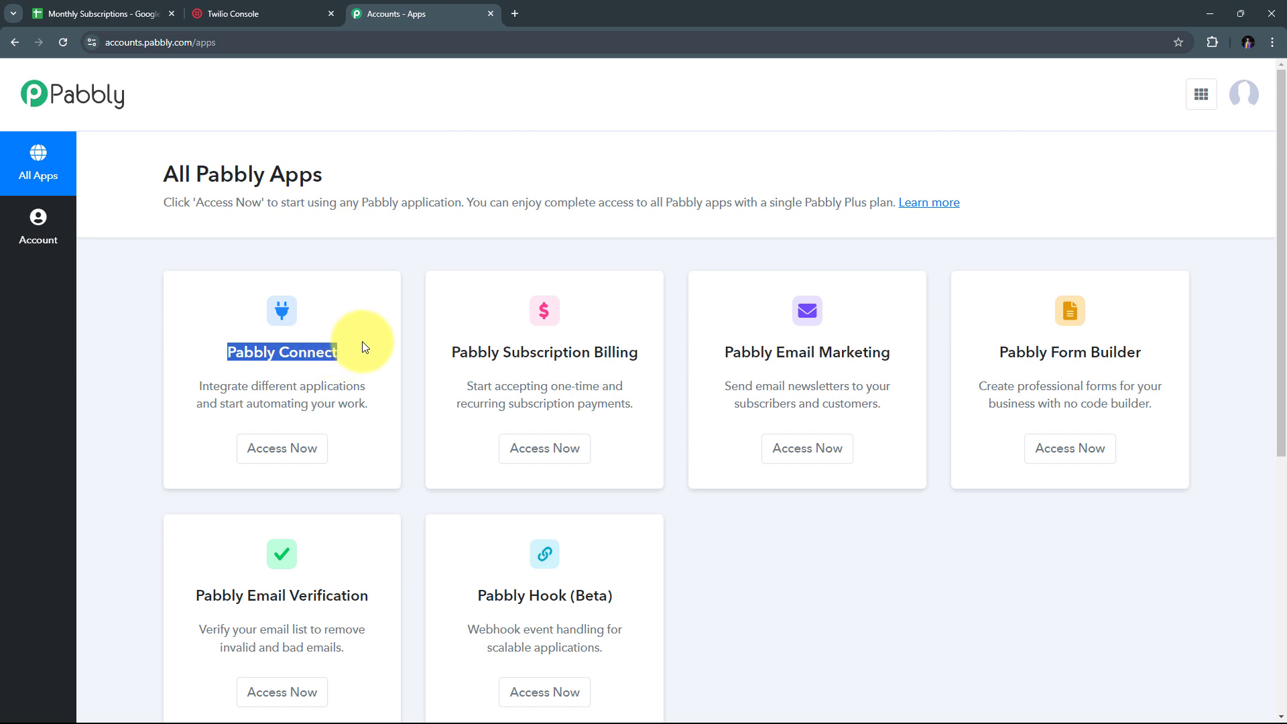
scroll(362, 342, down, 2)
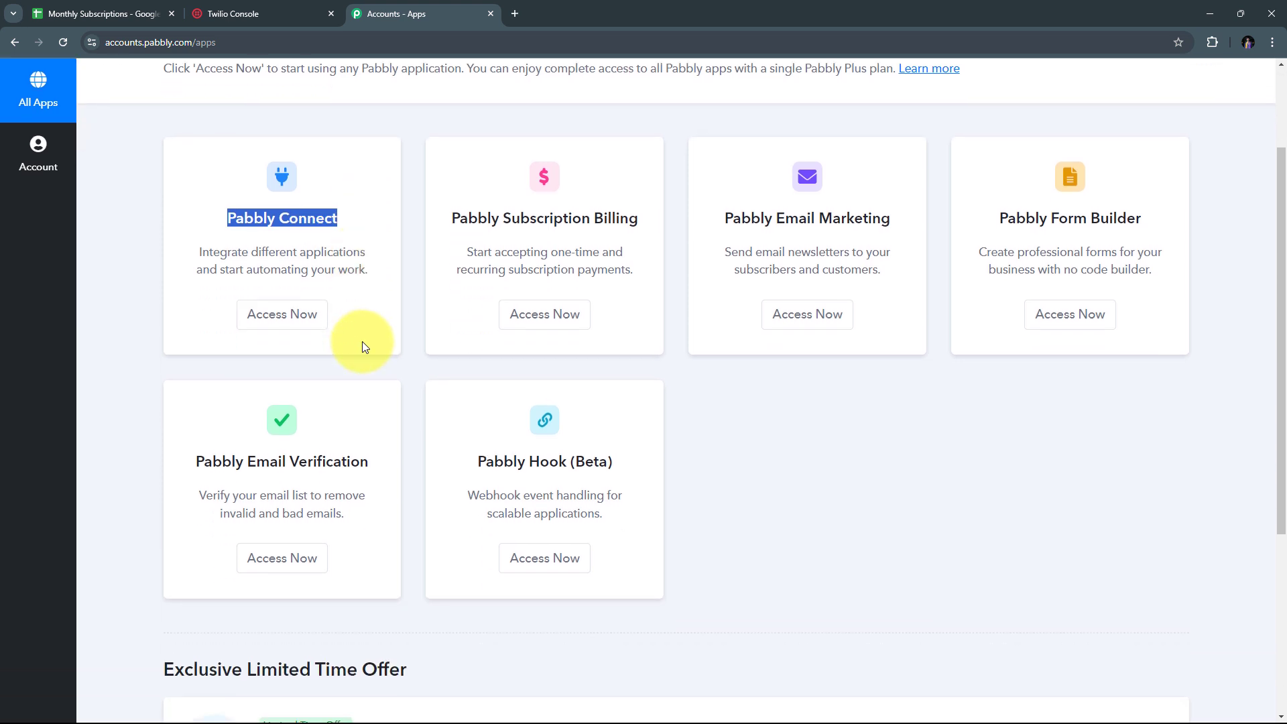
click(282, 315)
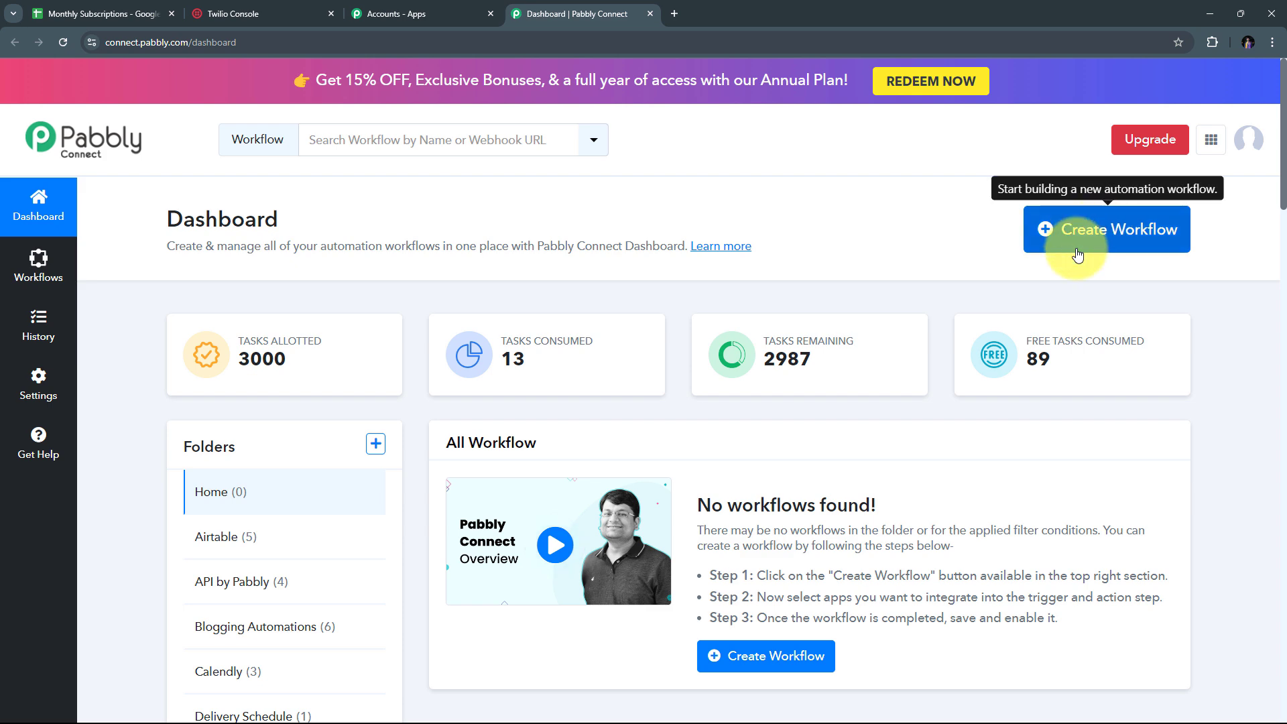
Start a new workflow and give it the copied name beginning "Send Automated SMS for Monthly Subscription Reminders from"
click(1100, 244)
click(549, 346)
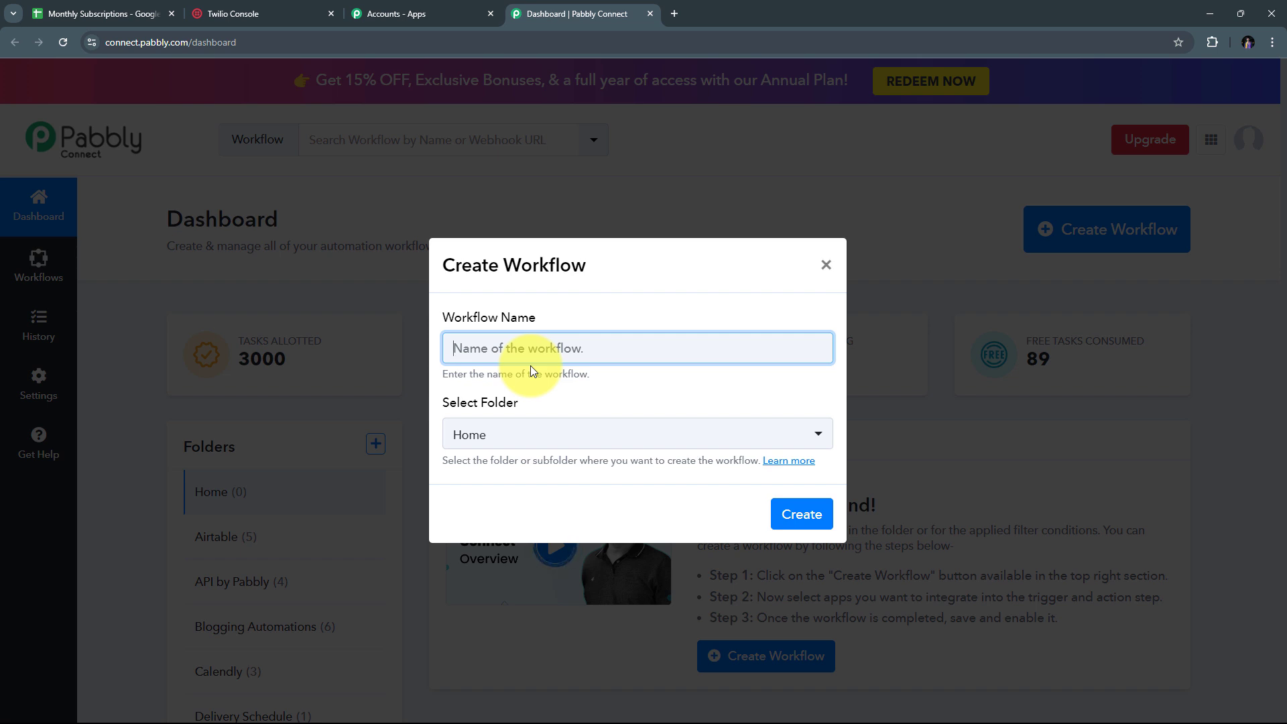
key(ctrl+v)
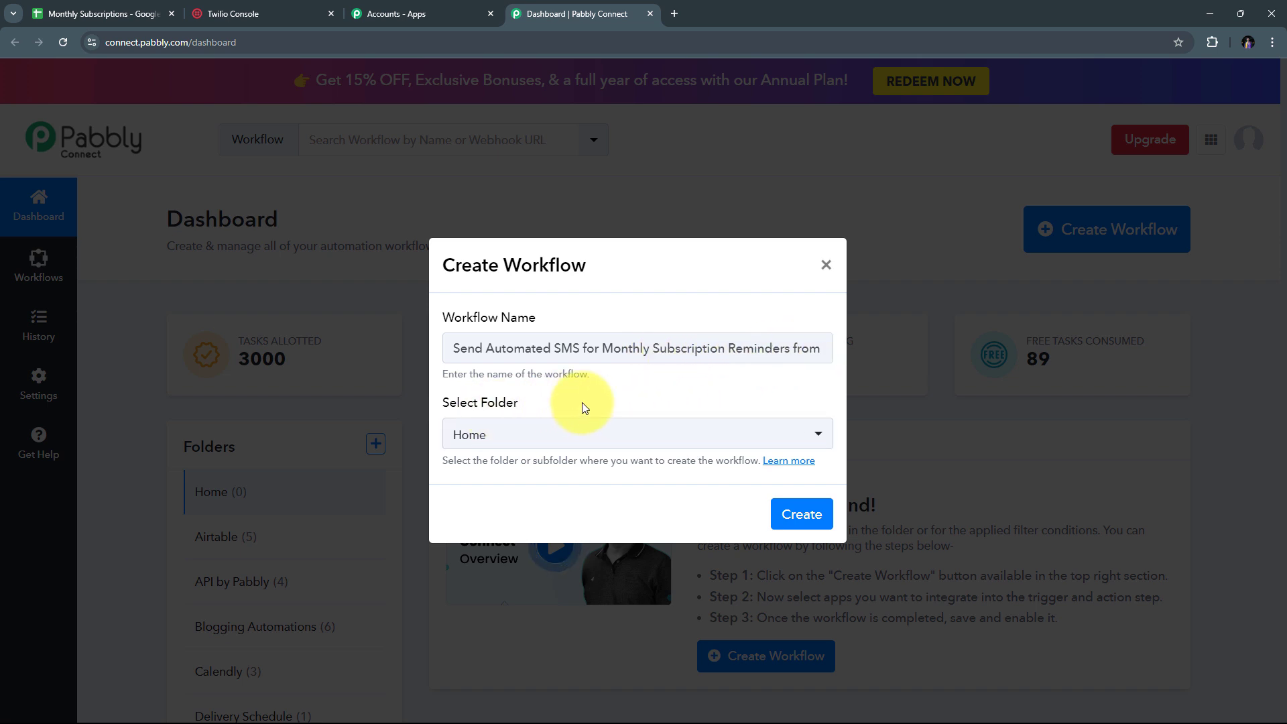
Choose the Google Sheets folder for the new workflow and create it
click(758, 428)
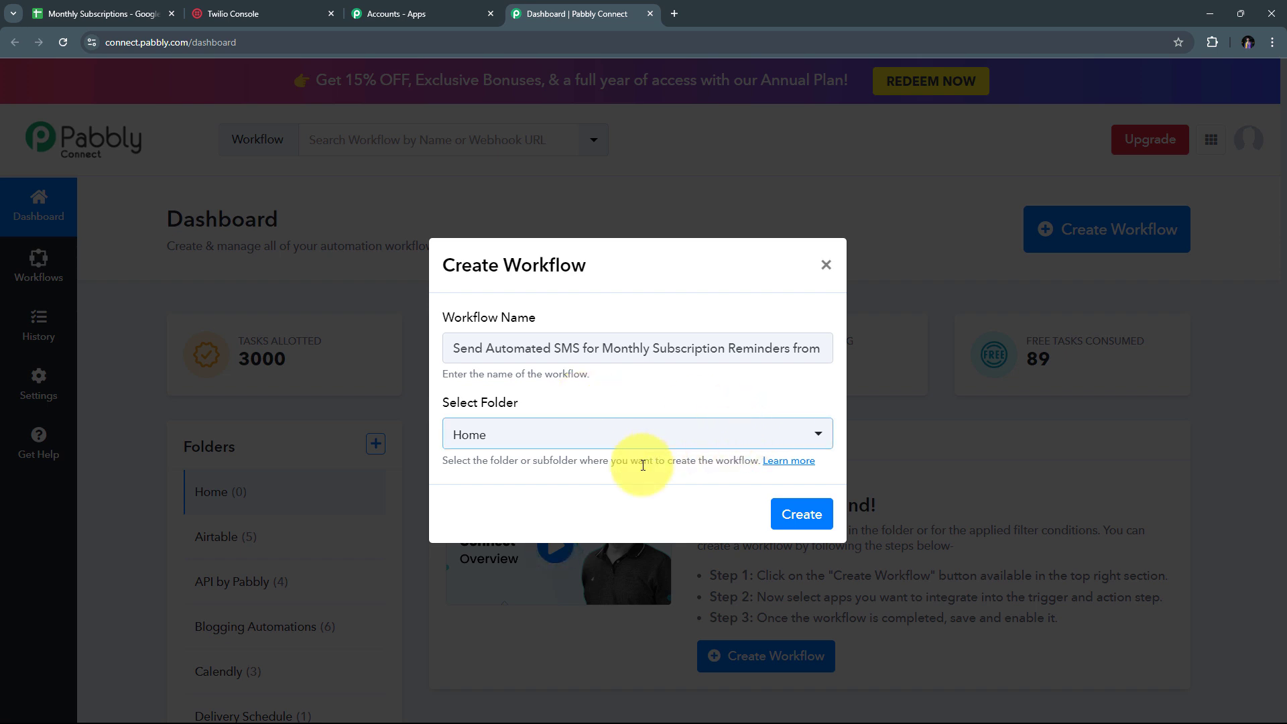
click(612, 436)
scroll(612, 253, down, 2)
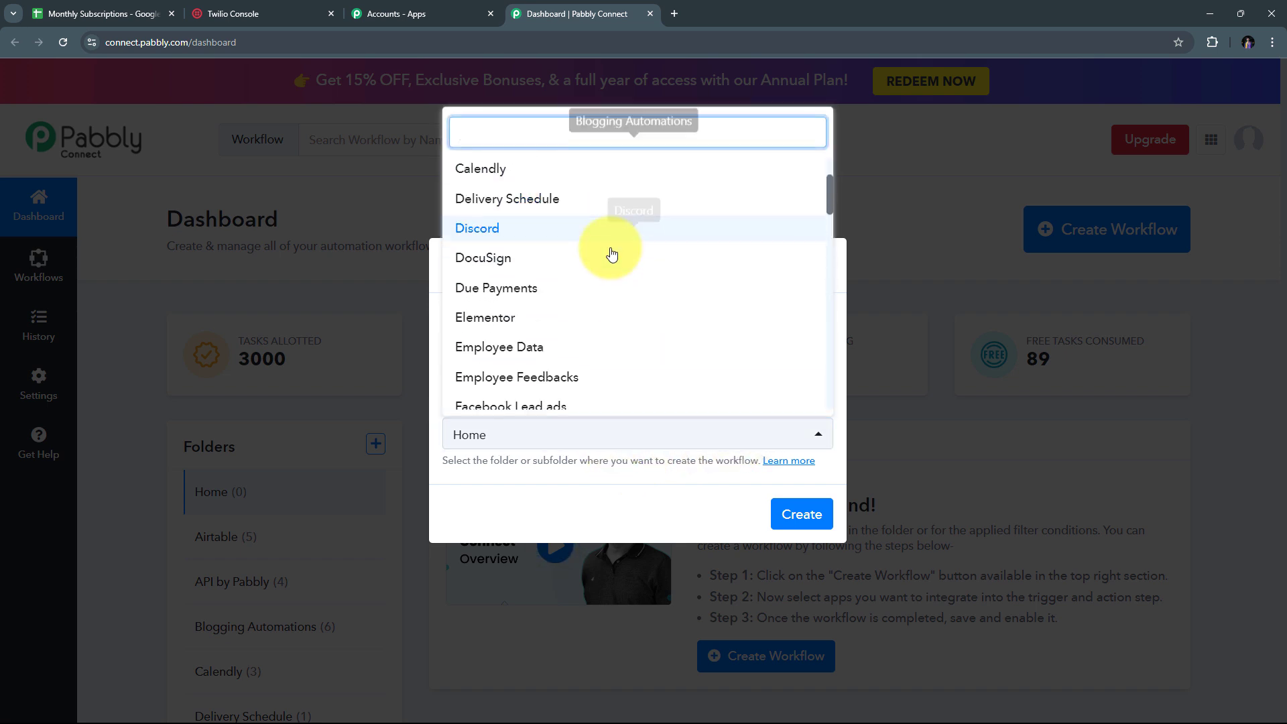
scroll(612, 253, down, 5)
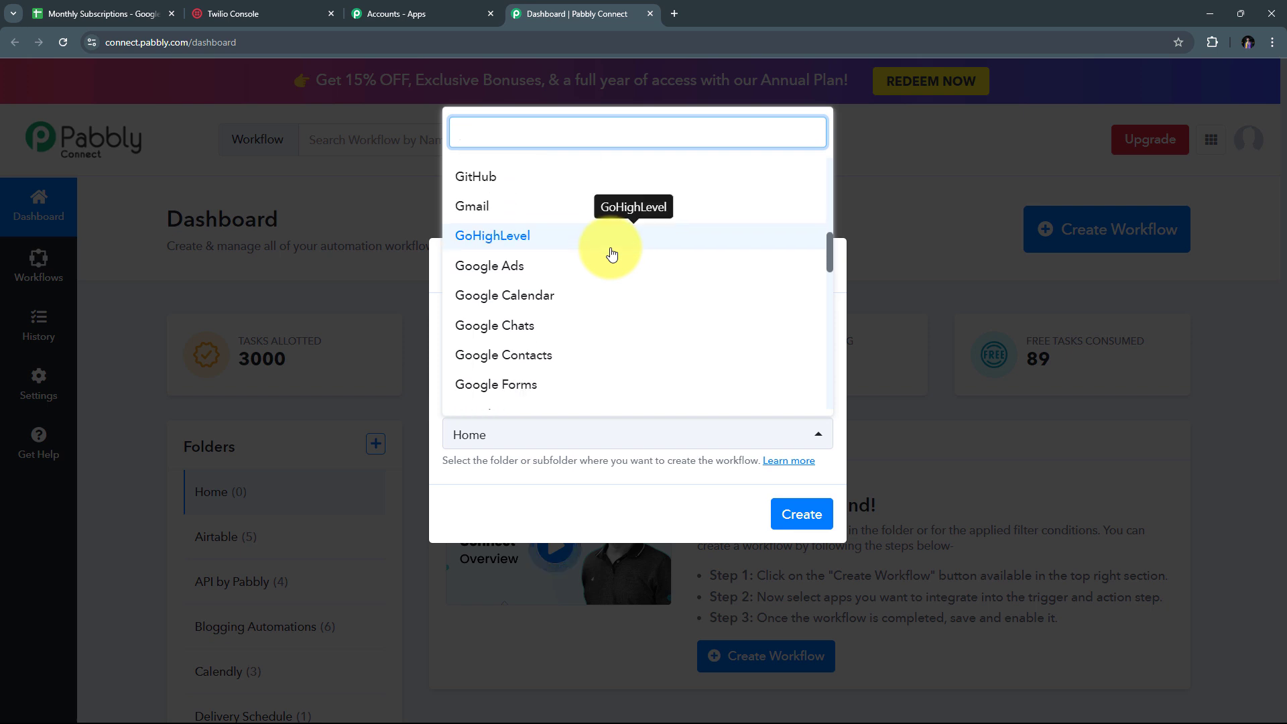
scroll(612, 253, down, 3)
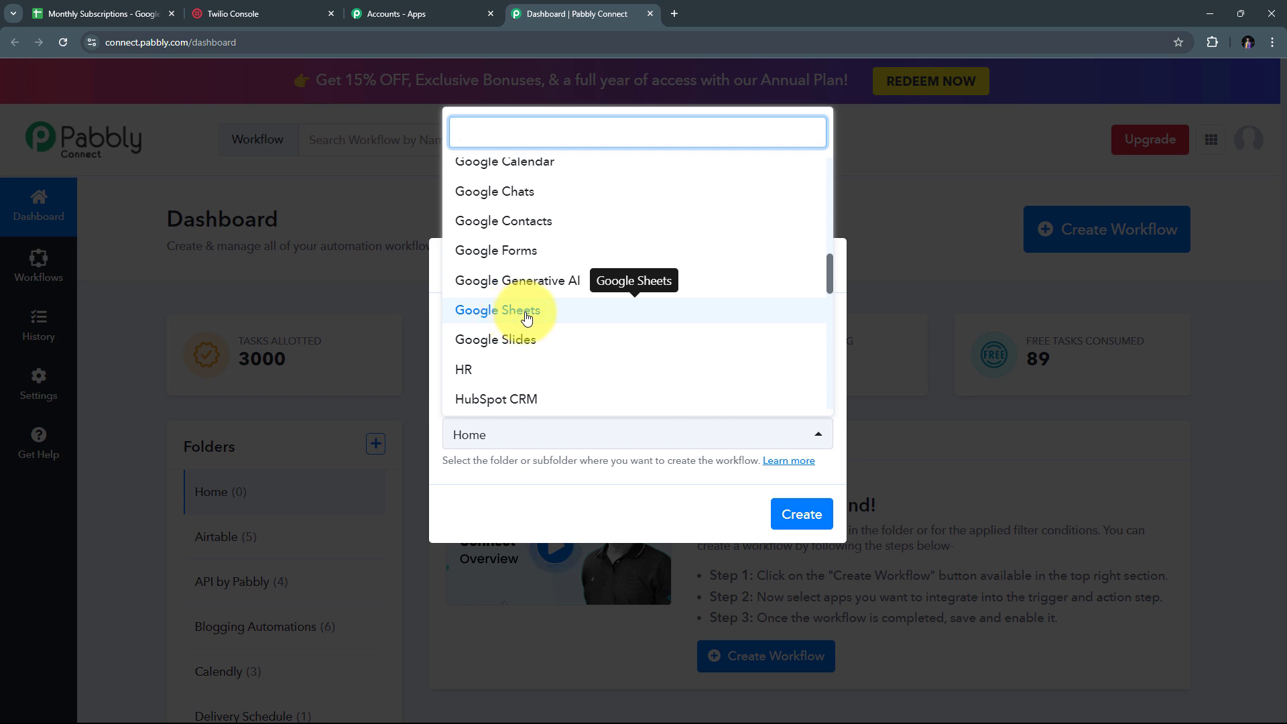
click(514, 313)
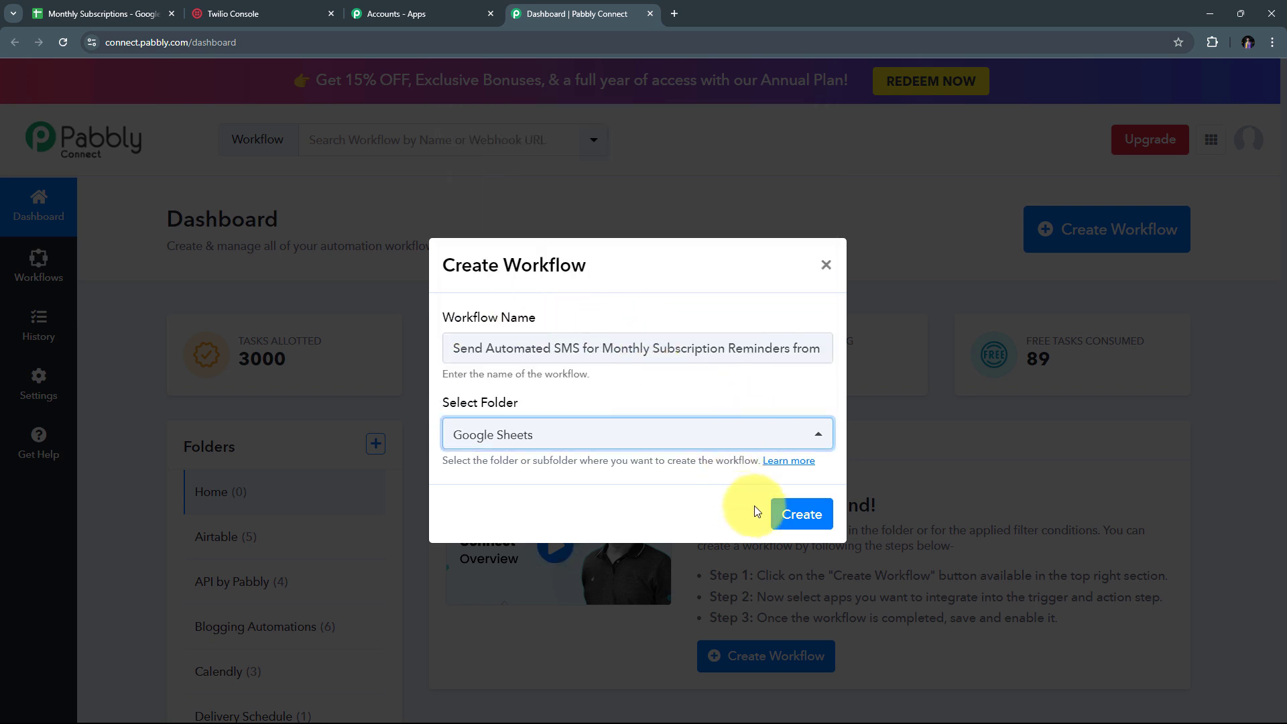
click(800, 515)
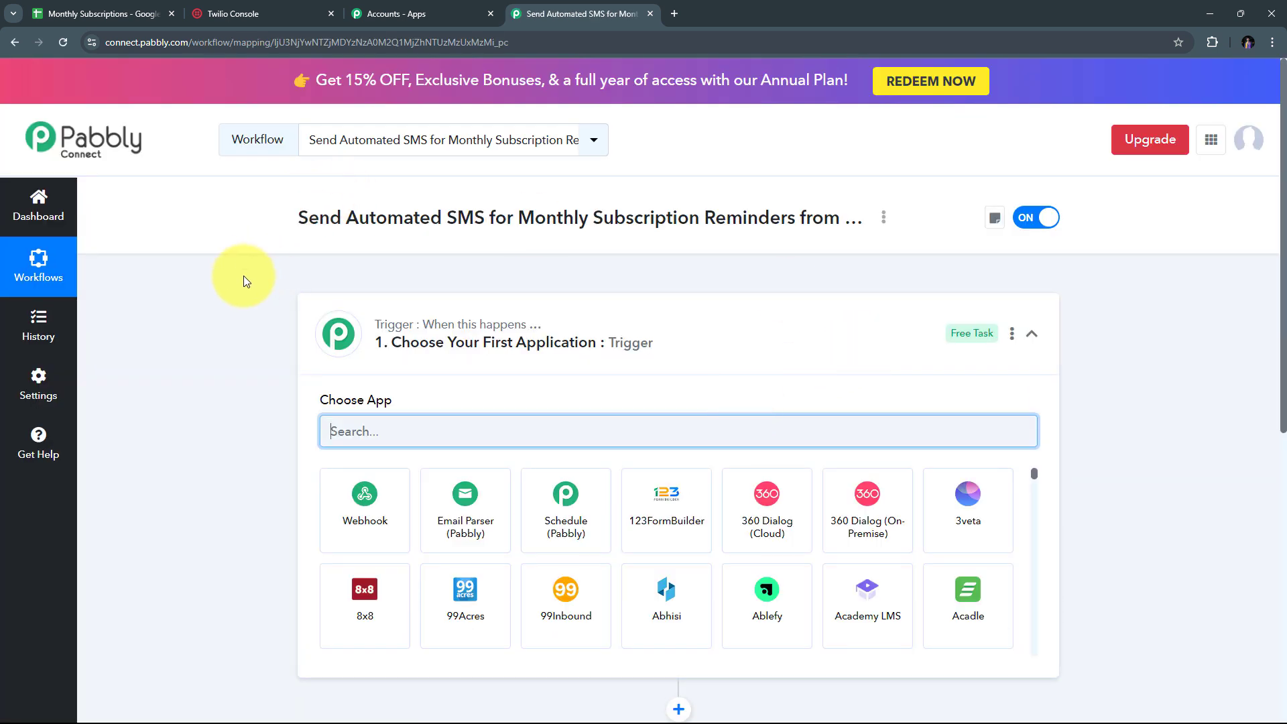
Examine the new workflow's trigger and action sections
scroll(244, 276, down, 2)
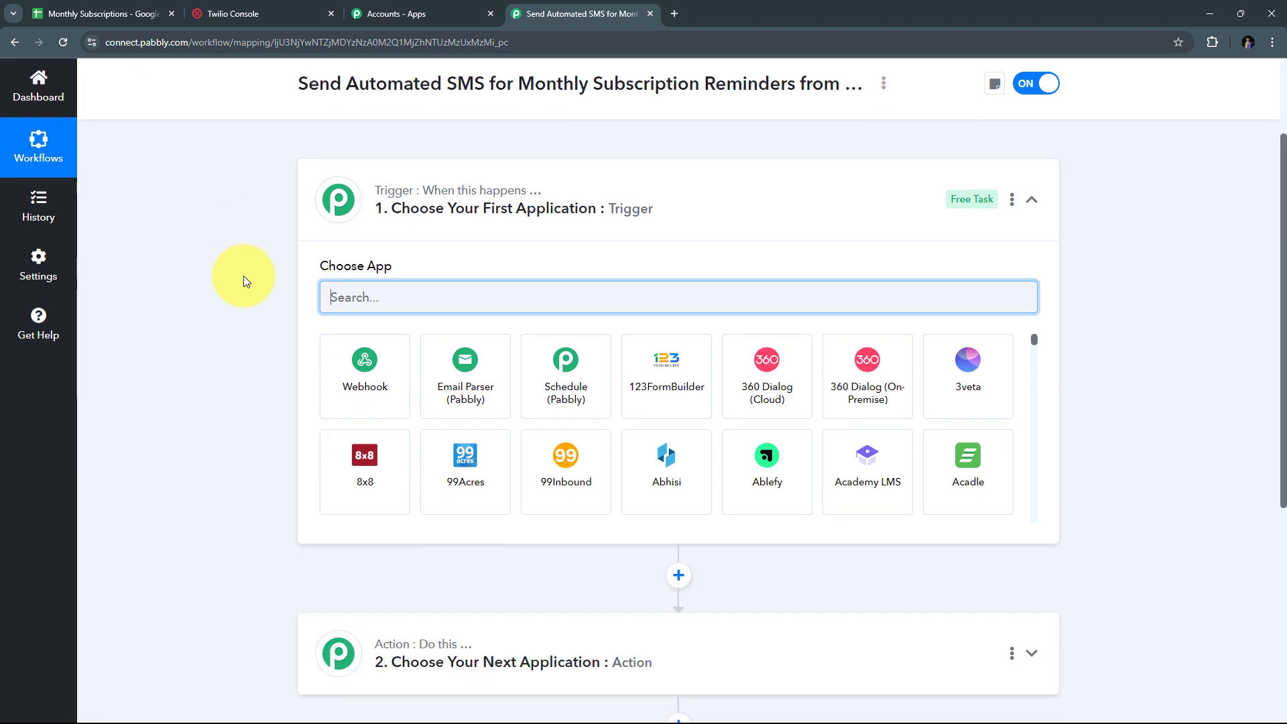
scroll(243, 276, up, 2)
scroll(244, 276, down, 2)
scroll(368, 205, down, 3)
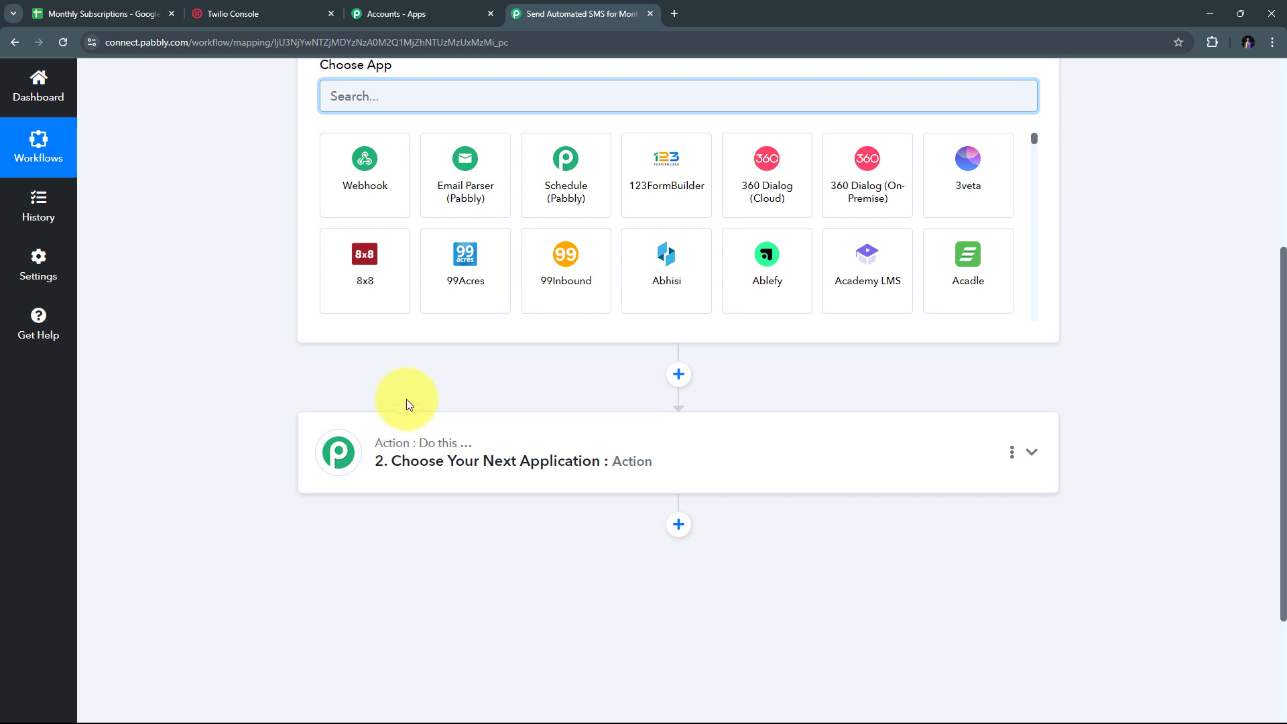
scroll(407, 404, up, 3)
scroll(336, 239, down, 1)
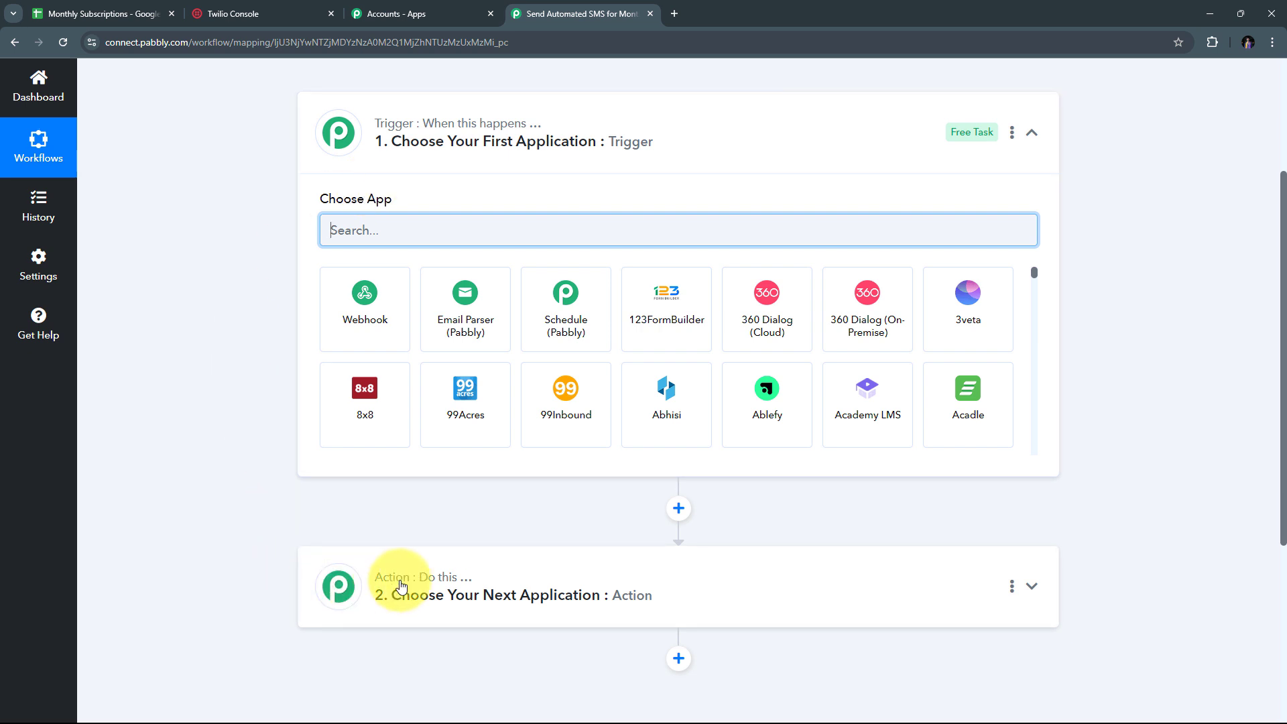
mouse_move(424, 585)
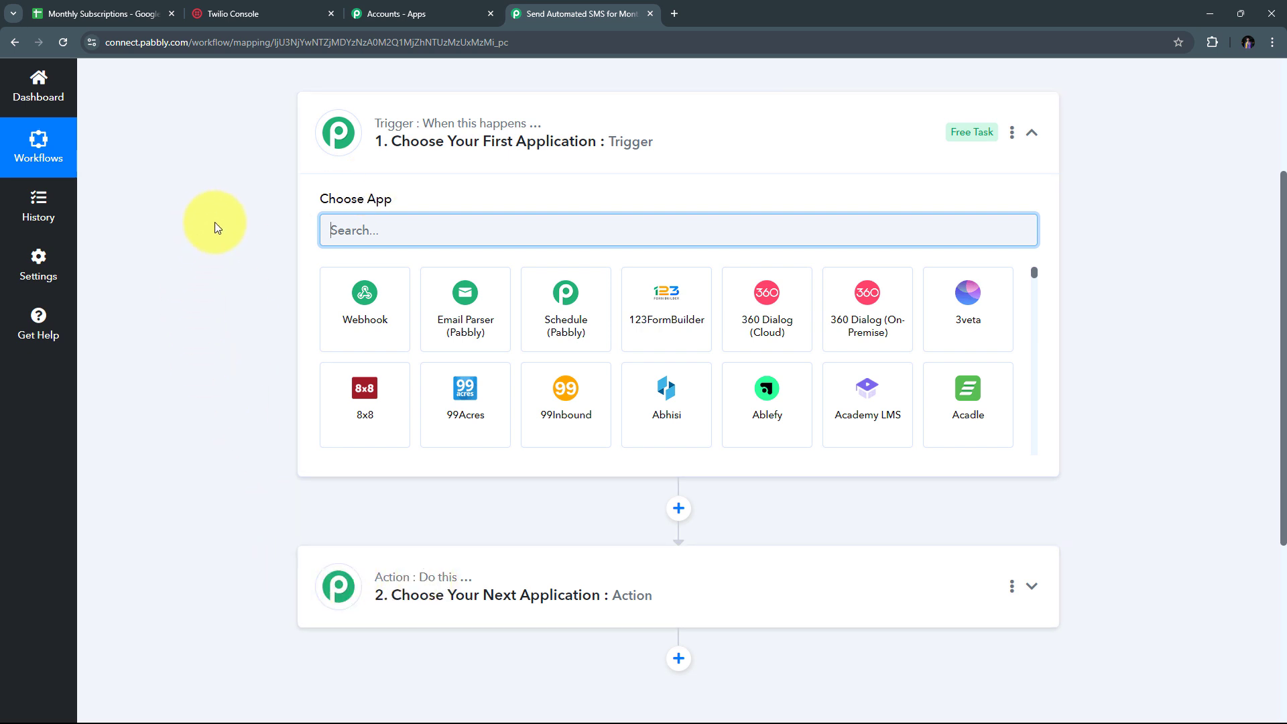
mouse_move(393, 123)
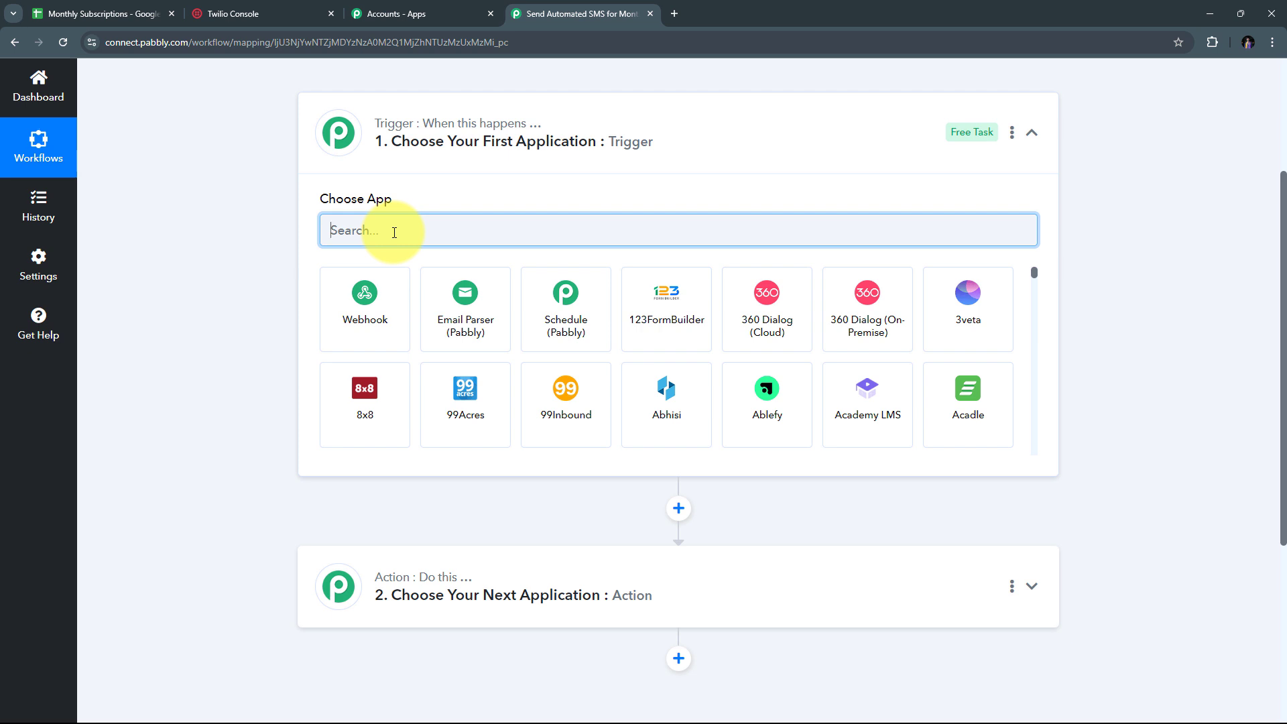
Set the trigger application to Schedule (Pabbly) with Schedule Workflow as the trigger event
click(568, 303)
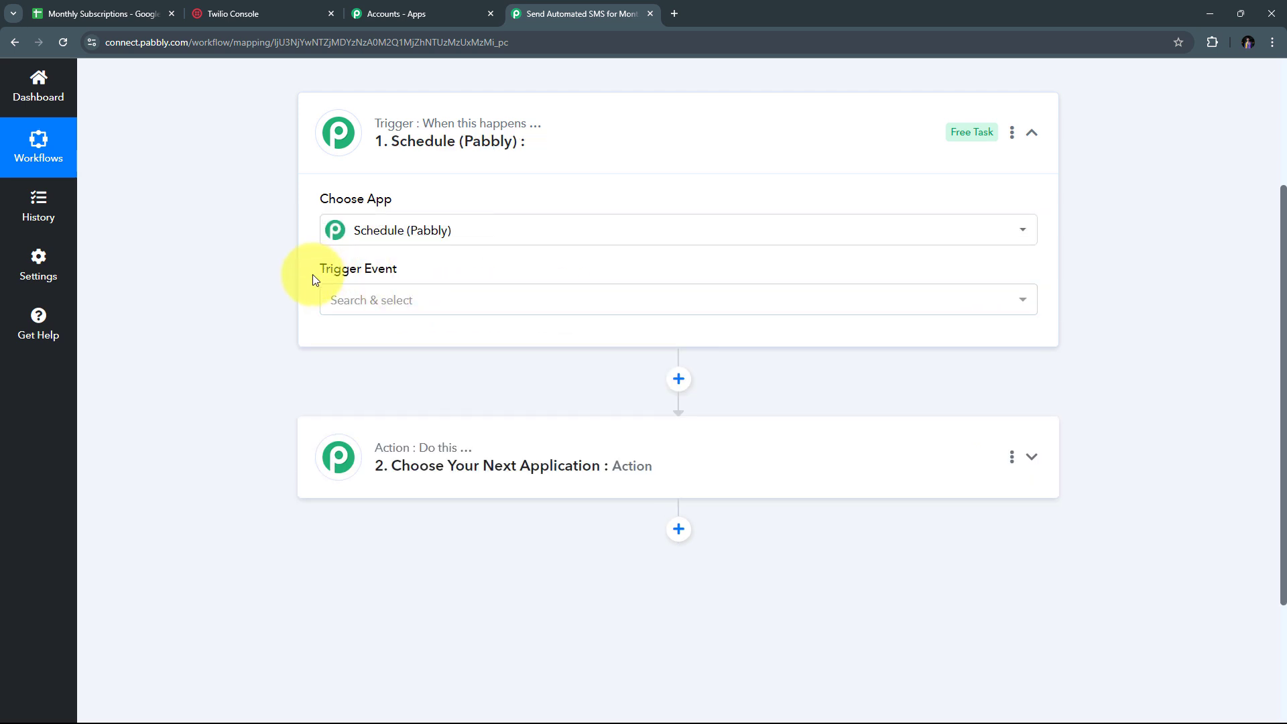
click(593, 310)
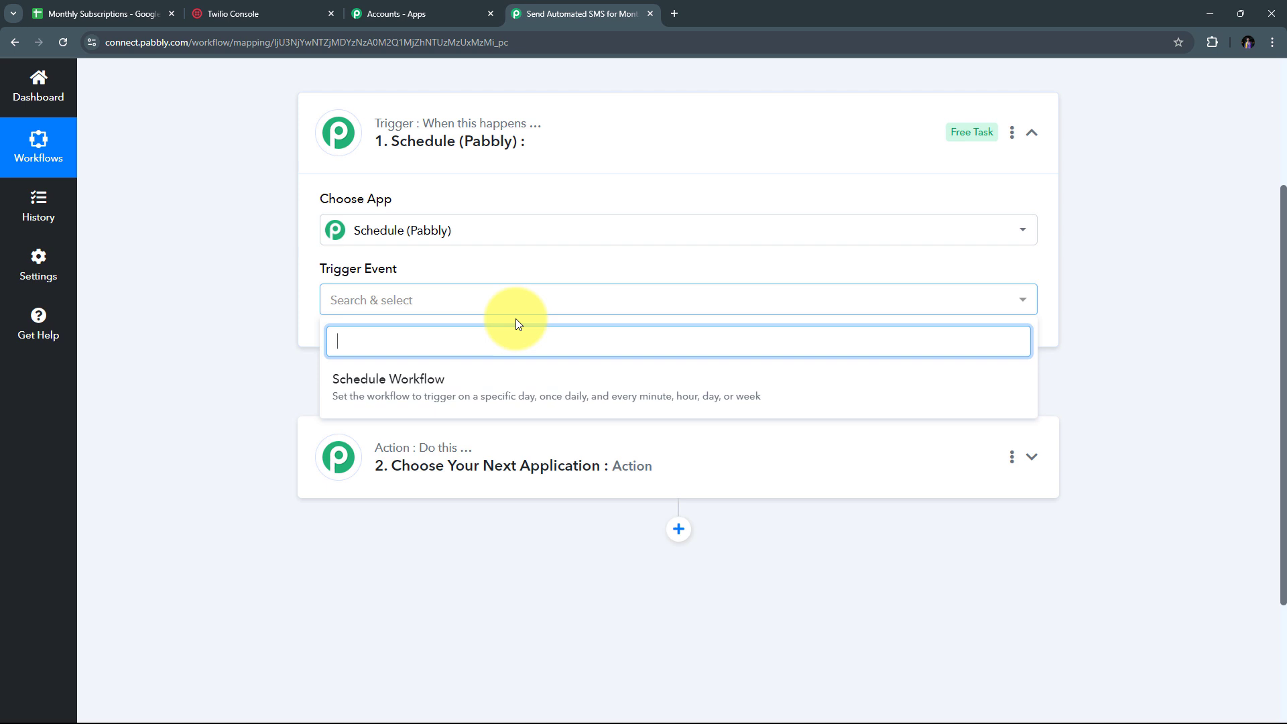
click(423, 394)
Schedule the workflow to run every day at 10:00 and save the trigger
scroll(658, 280, down, 1)
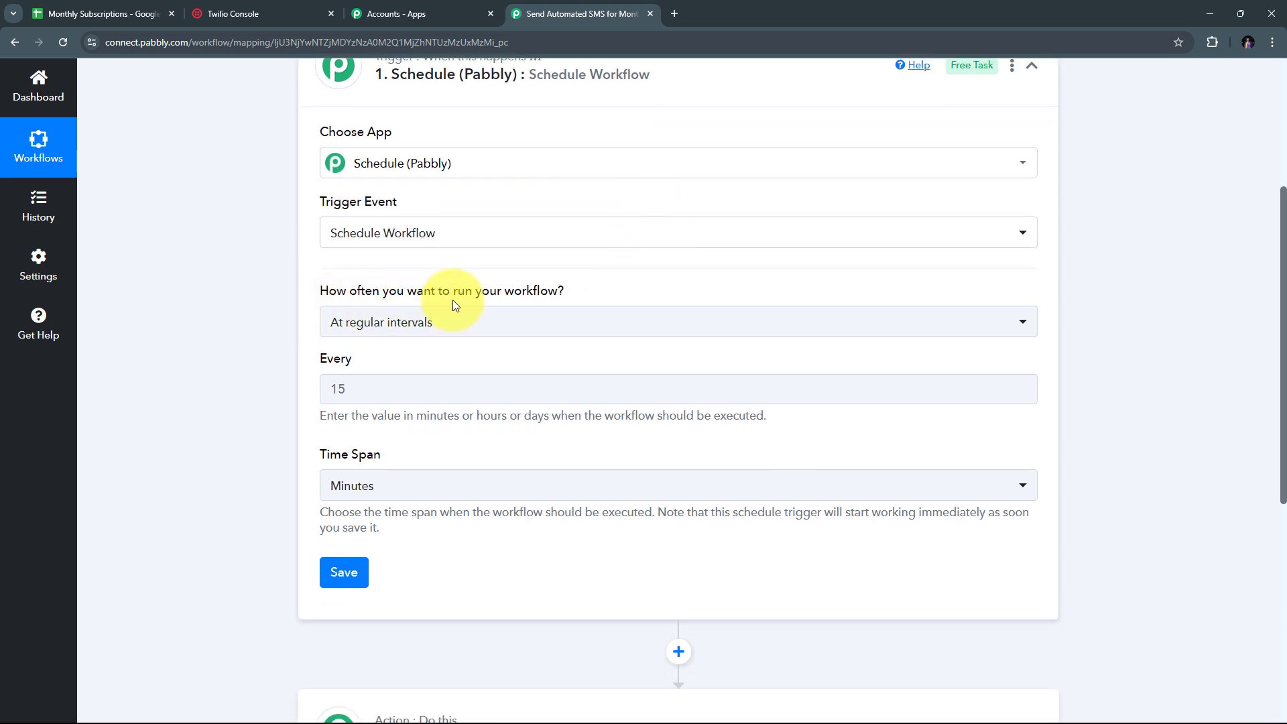
click(733, 333)
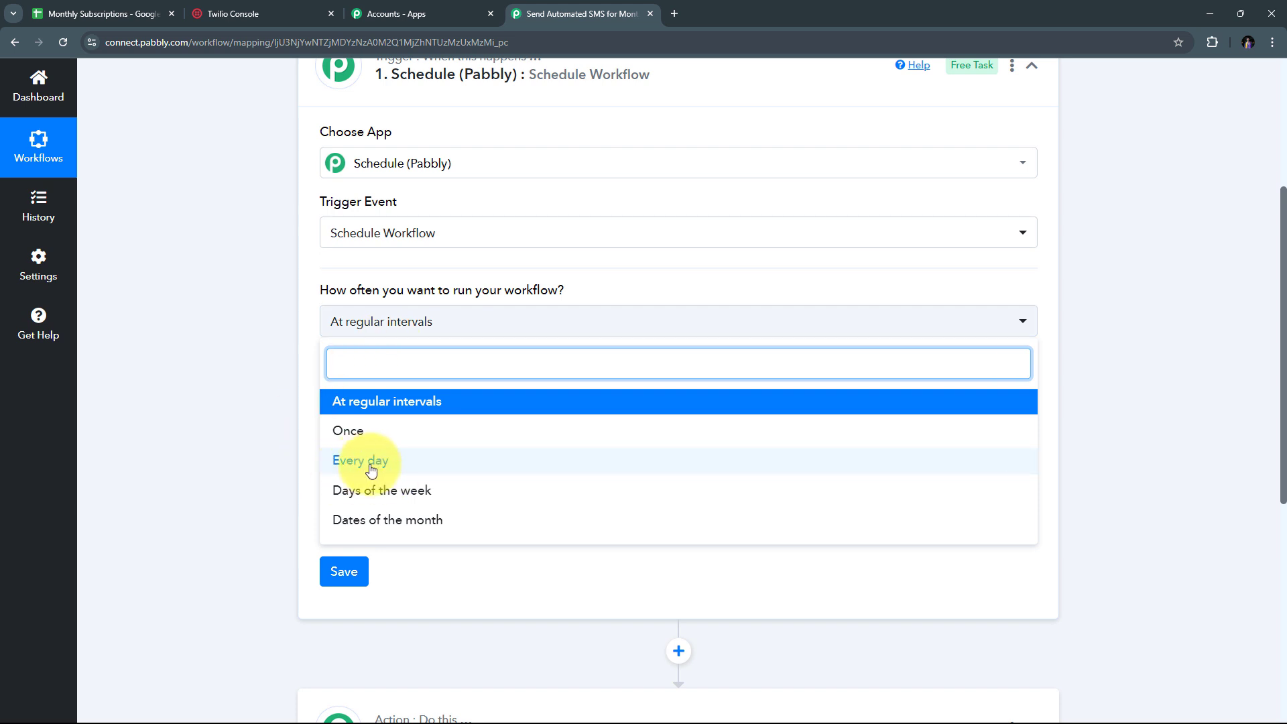
click(379, 467)
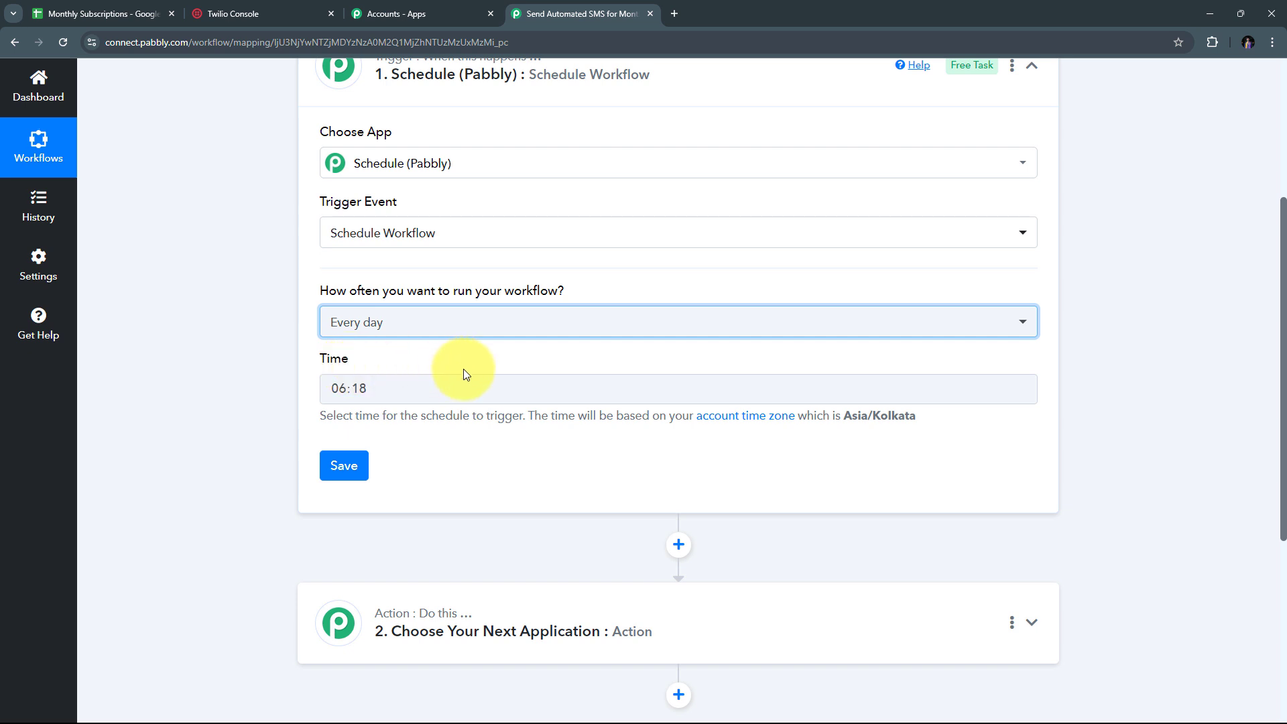
click(349, 389)
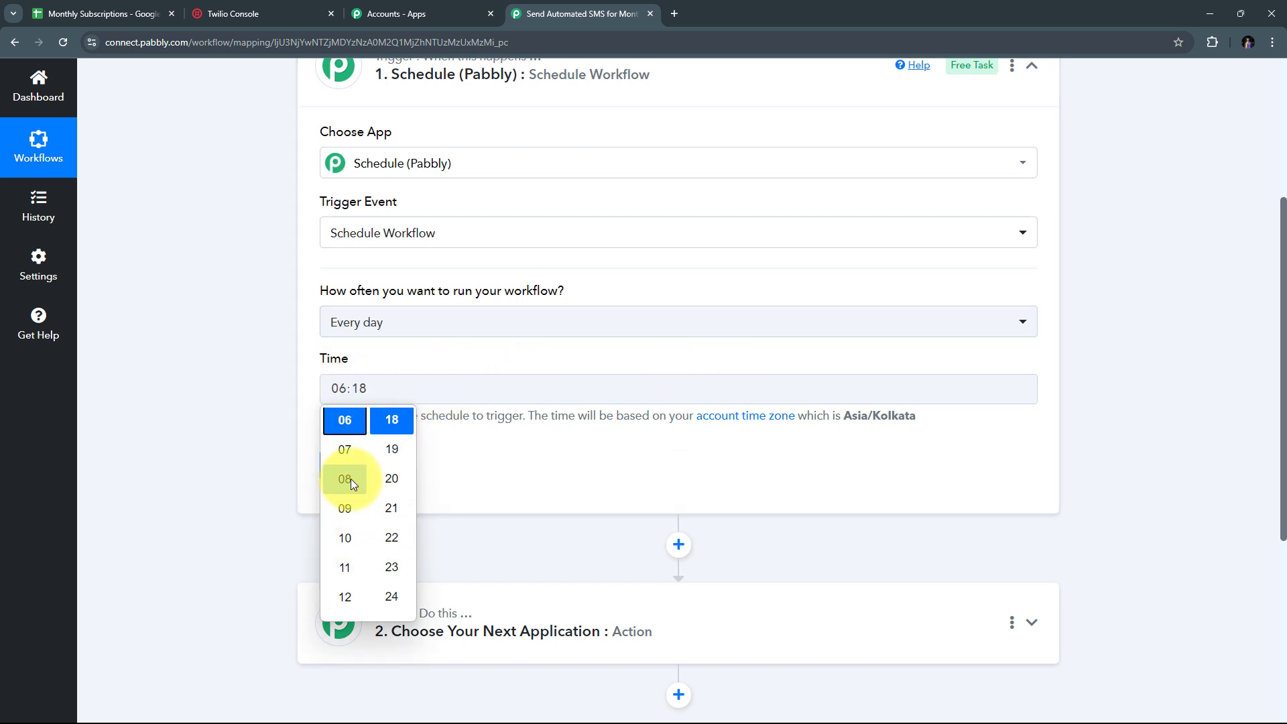
scroll(351, 478, down, 2)
scroll(351, 503, up, 2)
scroll(342, 533, up, 1)
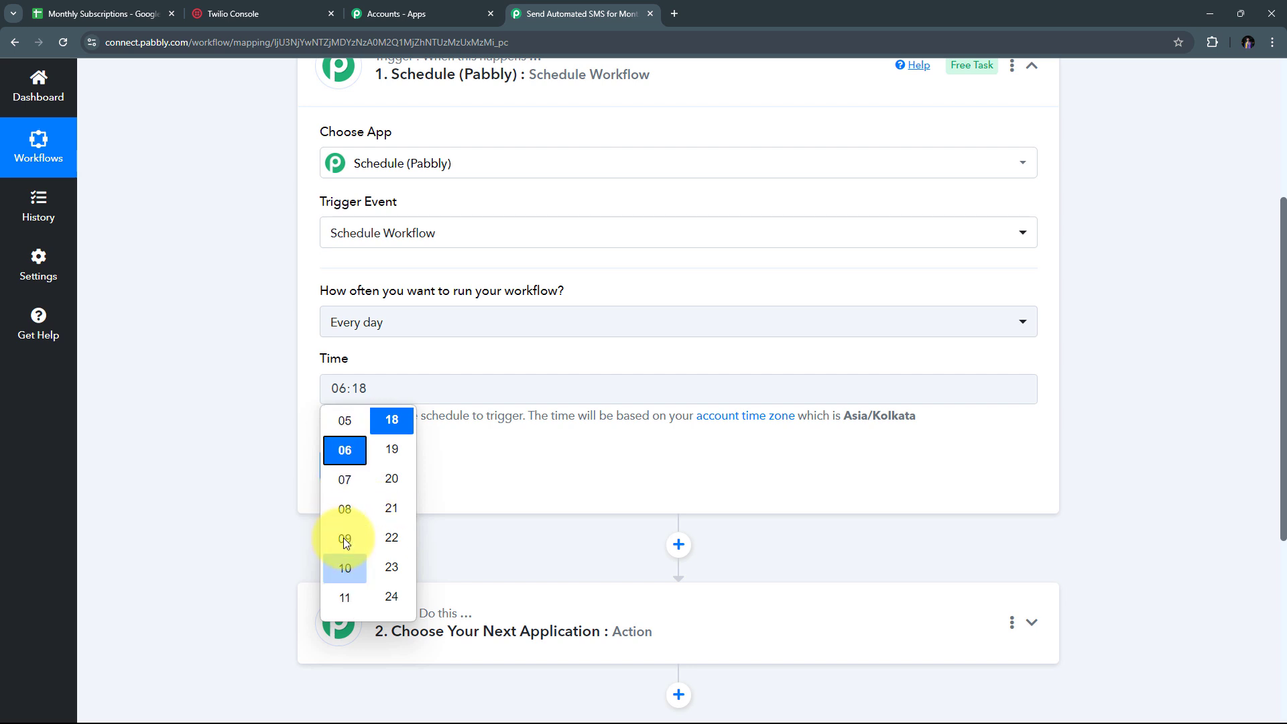
click(354, 538)
click(346, 567)
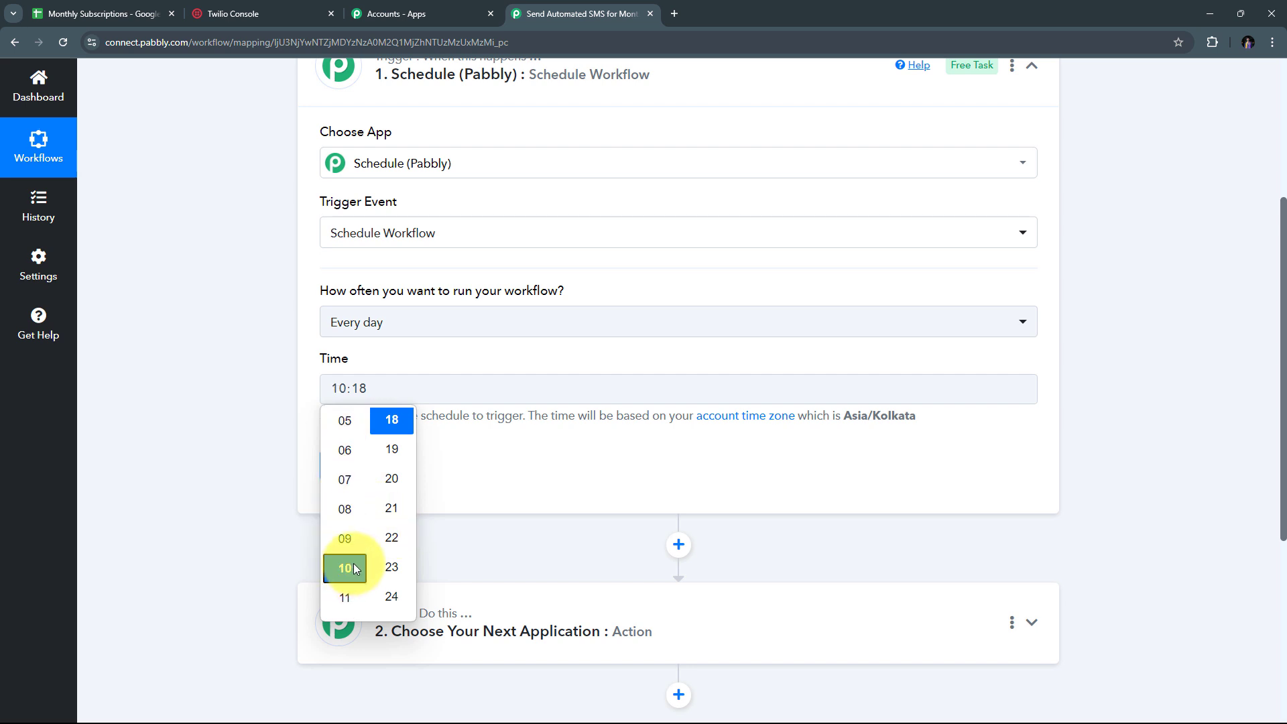
scroll(401, 533, up, 6)
click(391, 421)
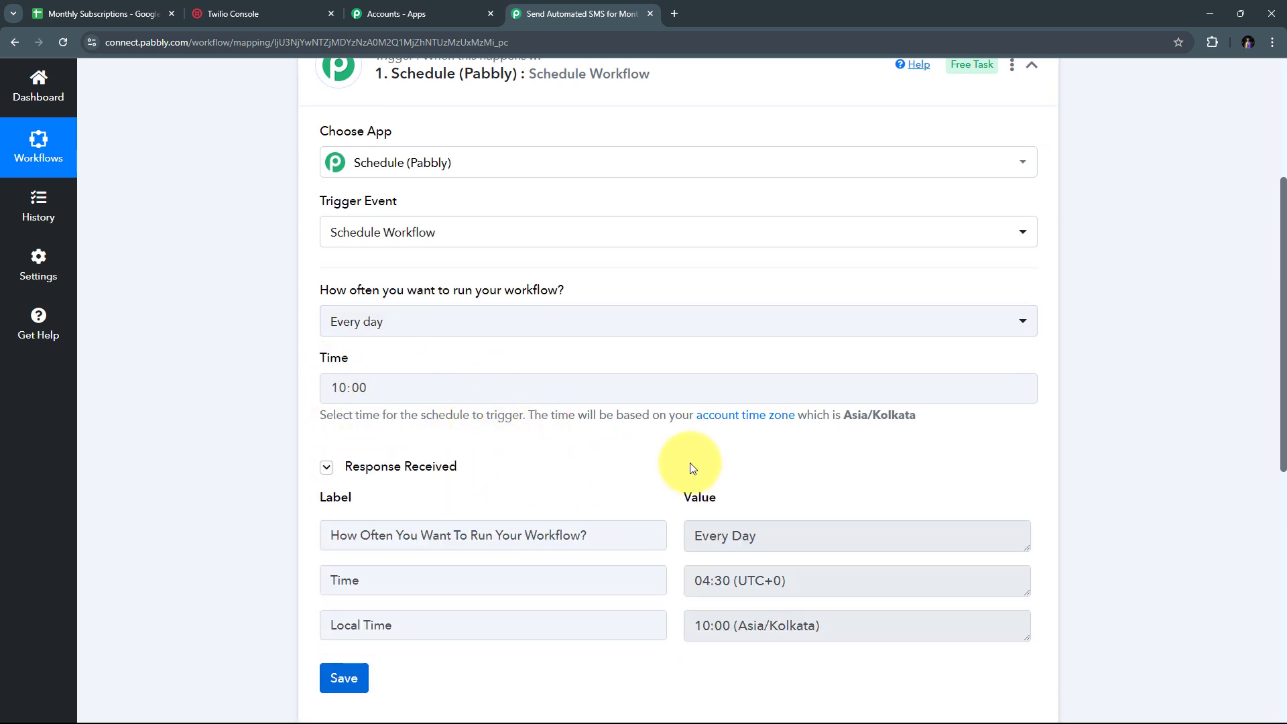
scroll(575, 503, down, 1)
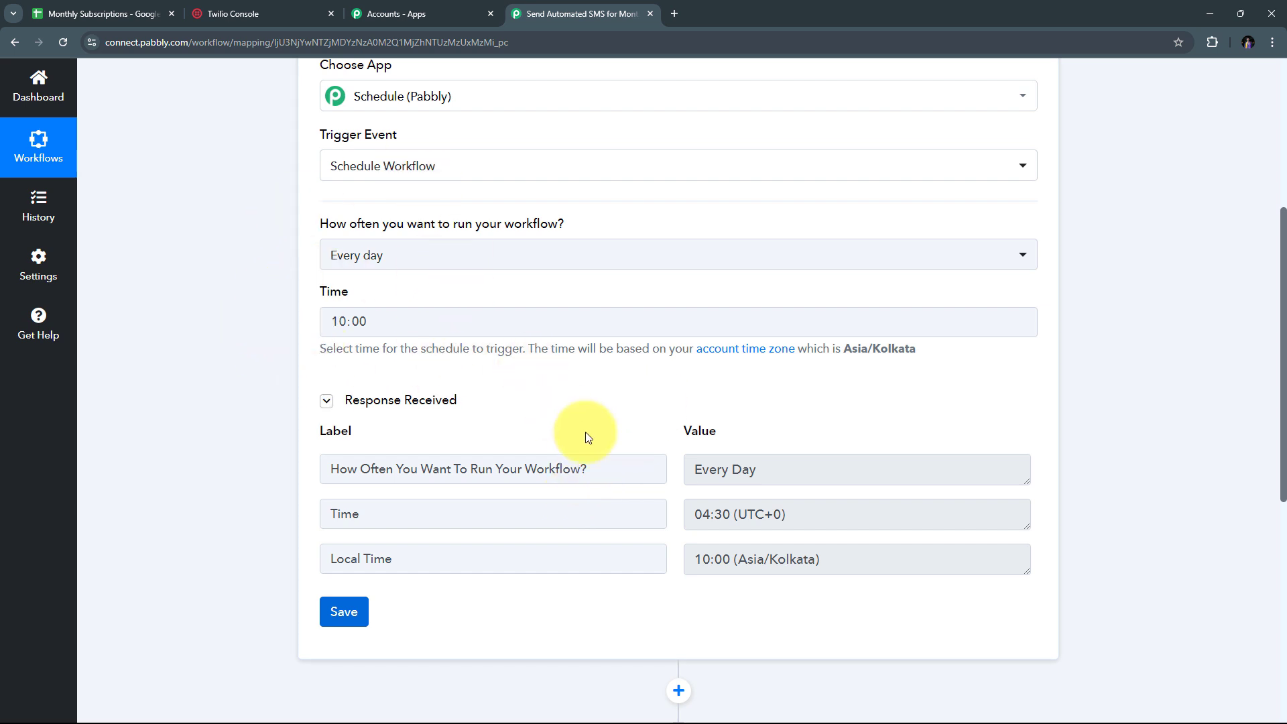
scroll(585, 432, up, 2)
scroll(585, 432, down, 2)
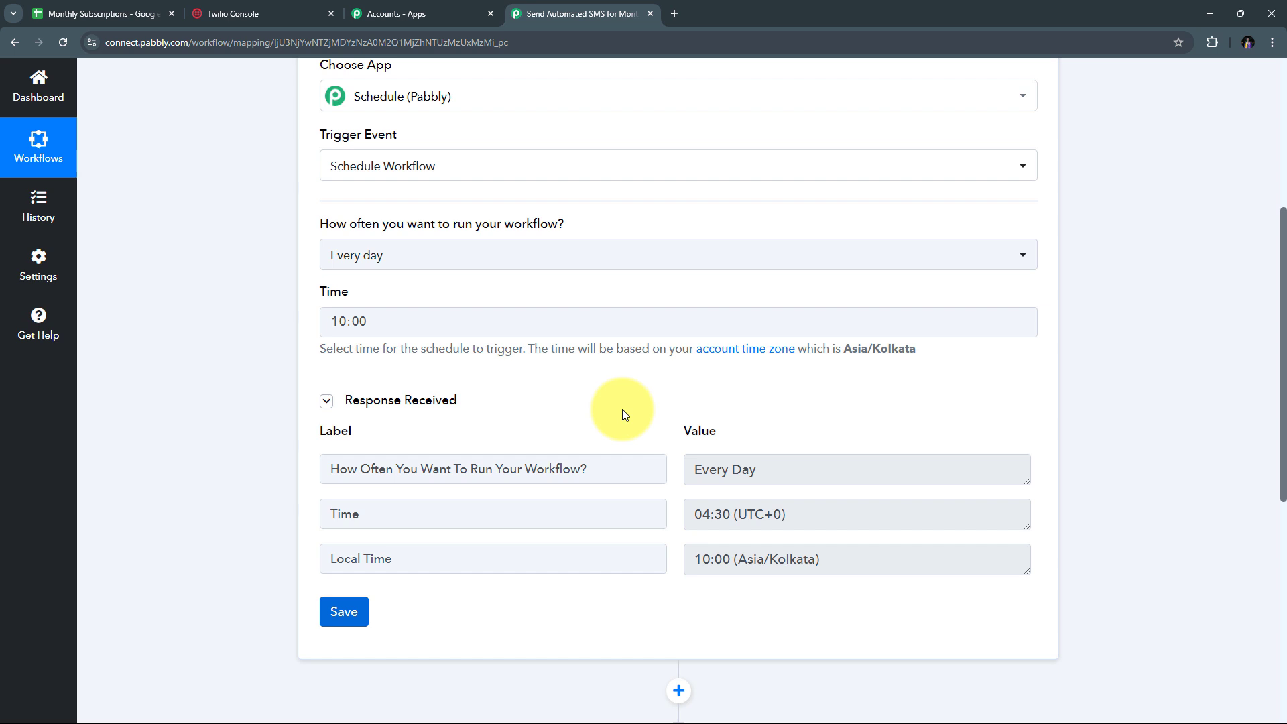
scroll(662, 384, up, 2)
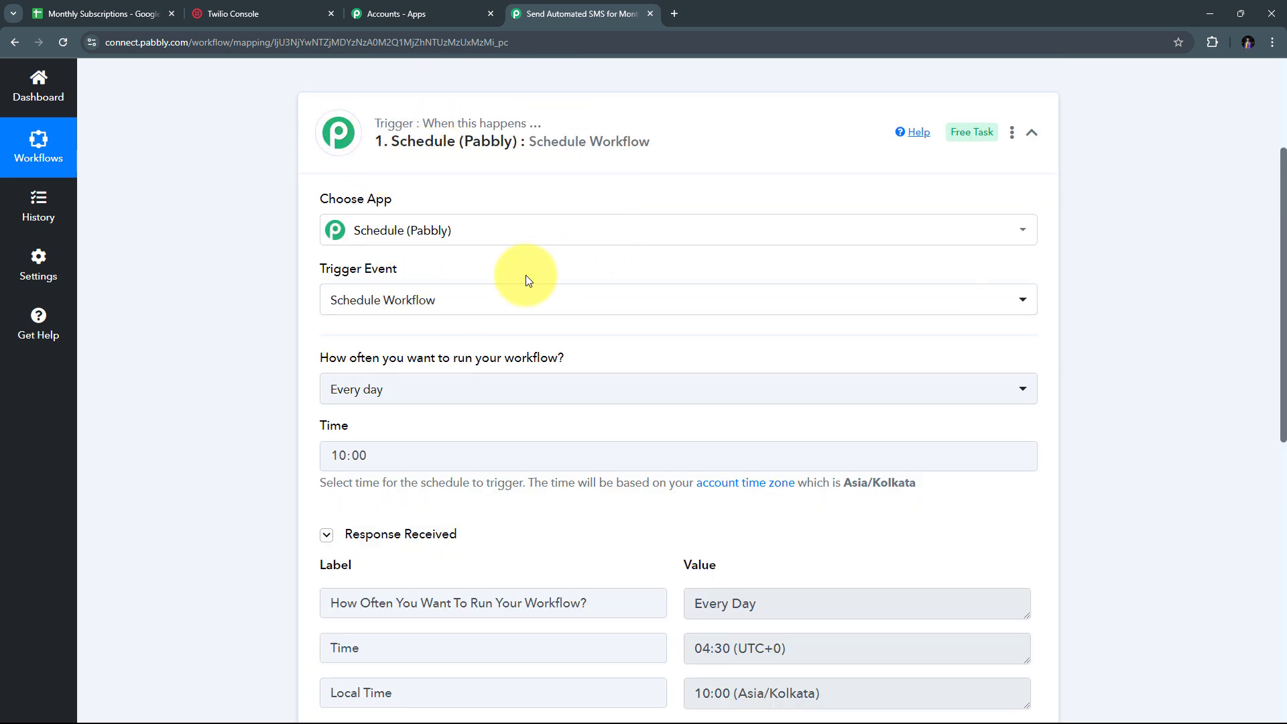
Set the second step's application to Date/Time Formatter (Pabbly) with Current Date as the action event and connect it
scroll(597, 243, down, 6)
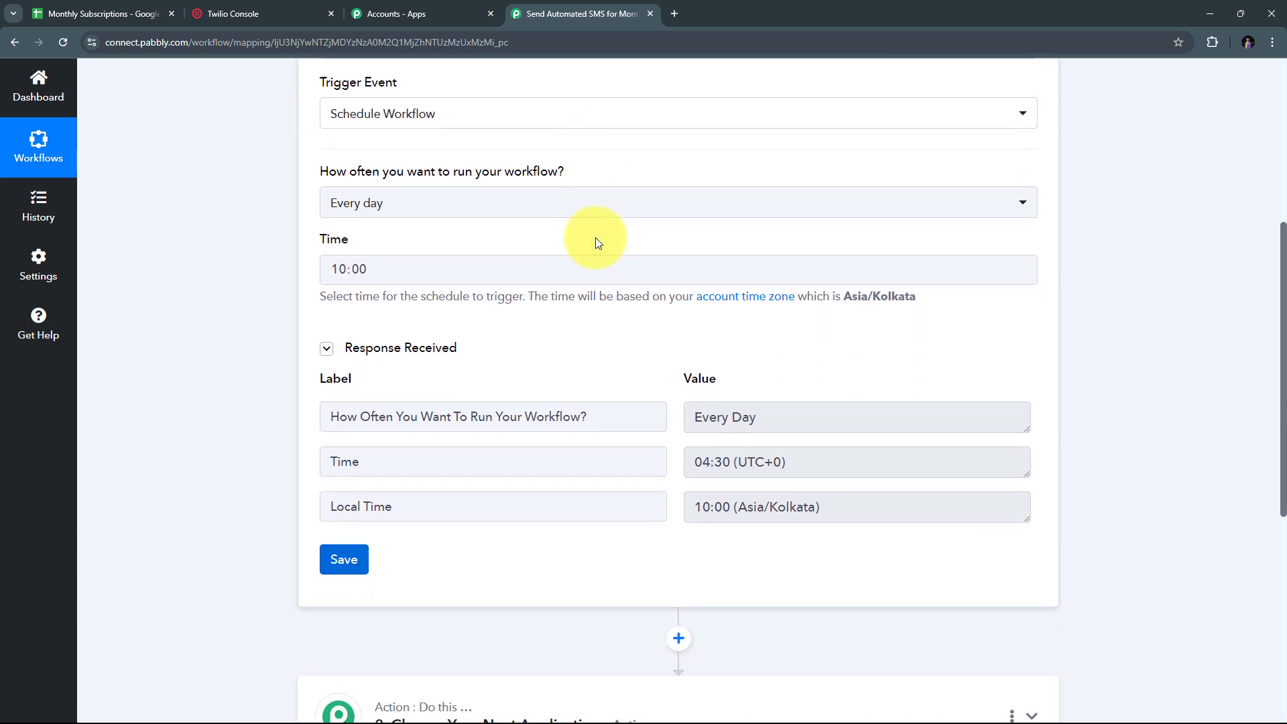
scroll(606, 234, down, 2)
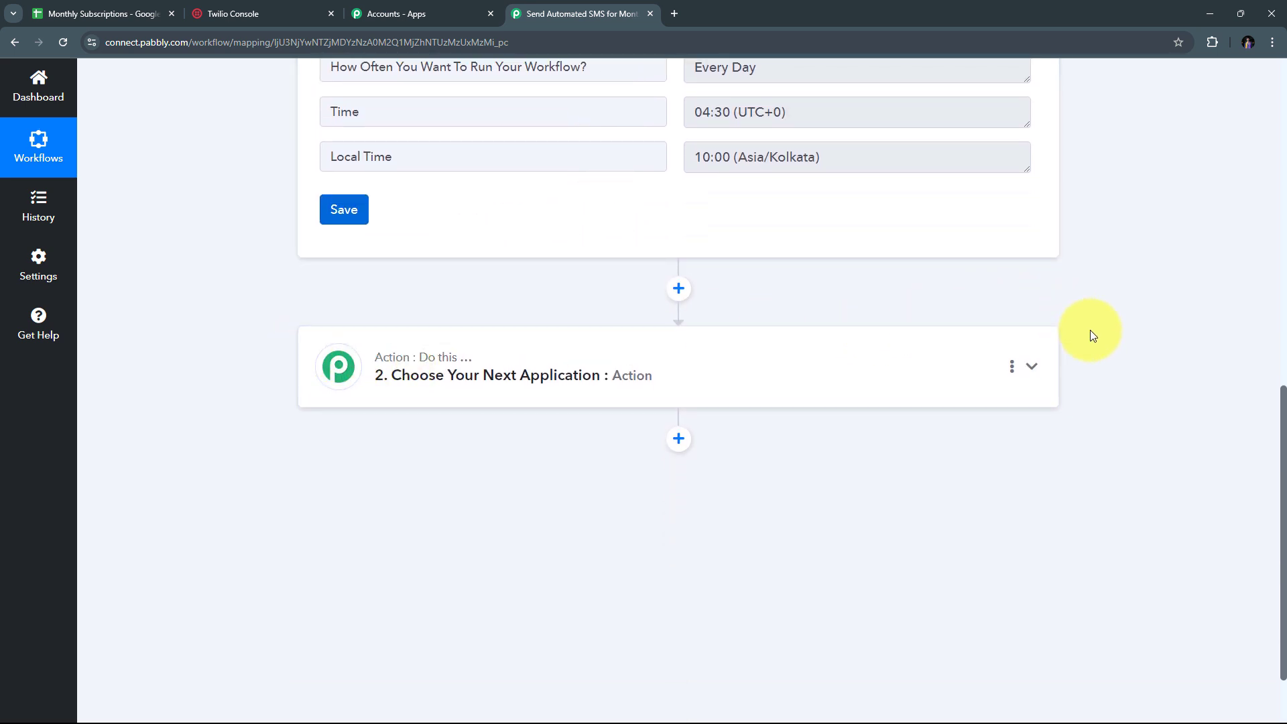
click(1032, 368)
scroll(435, 395, up, 2)
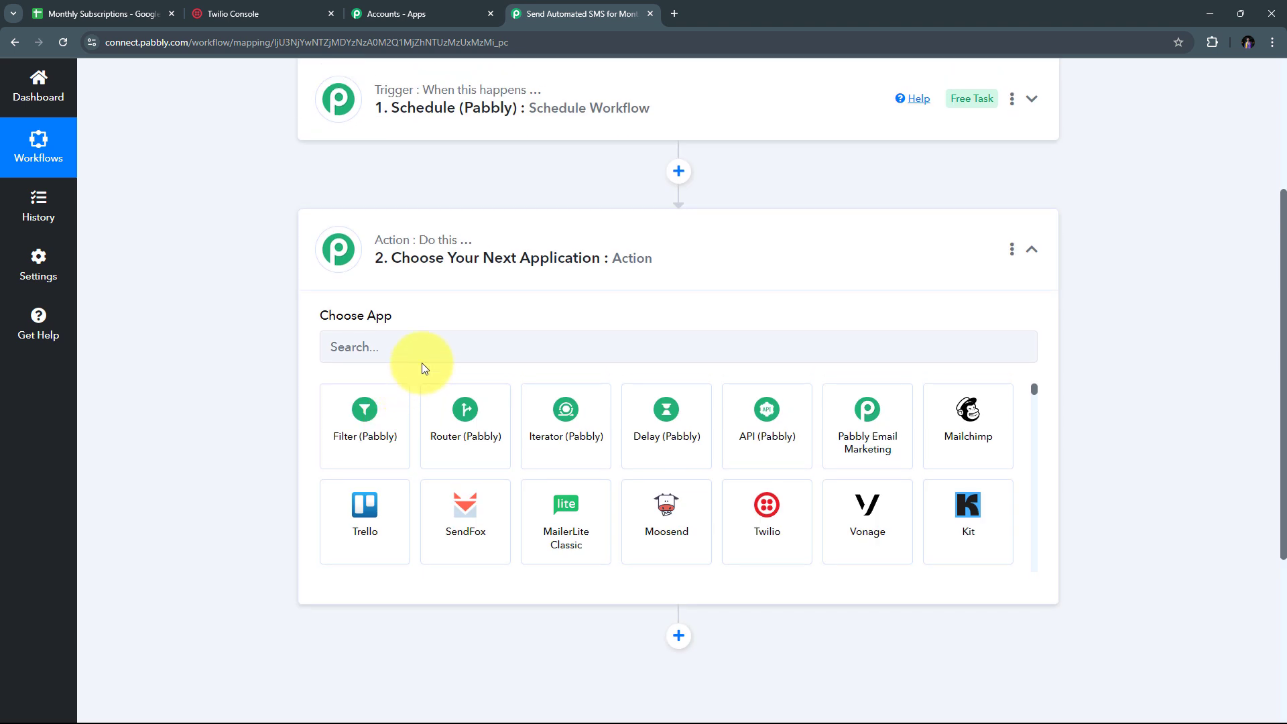
click(385, 349)
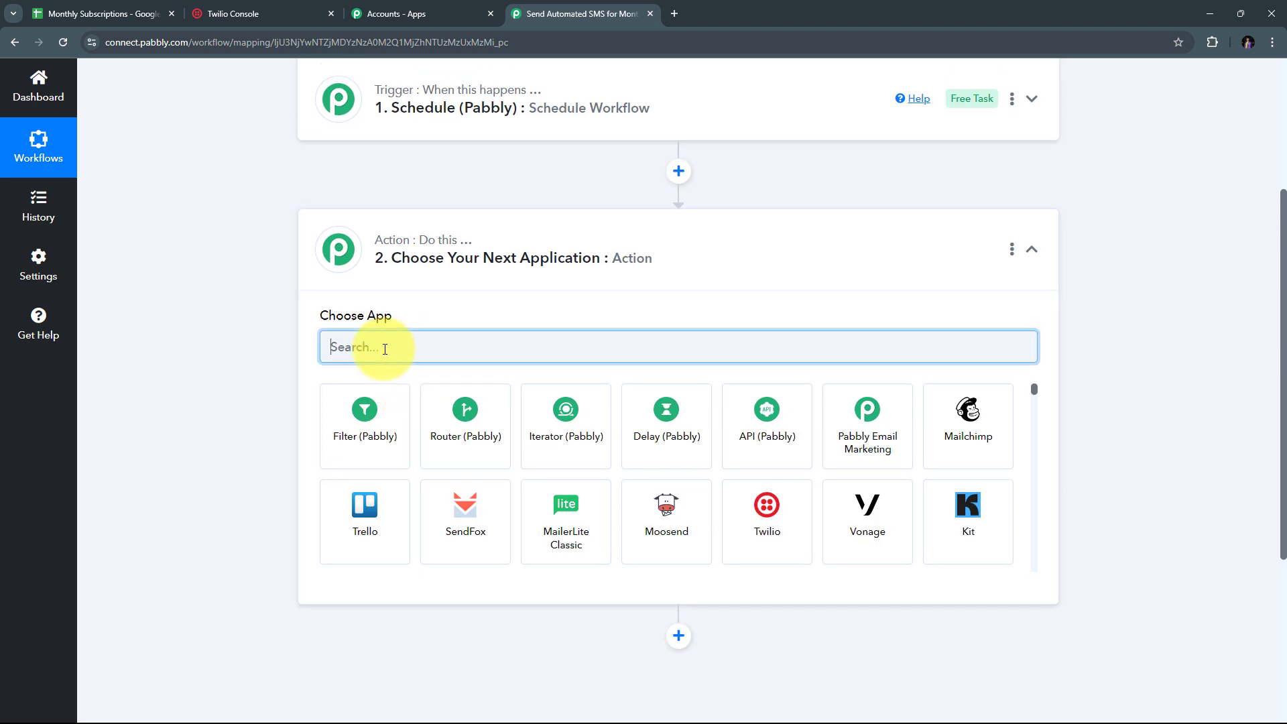
text(date)
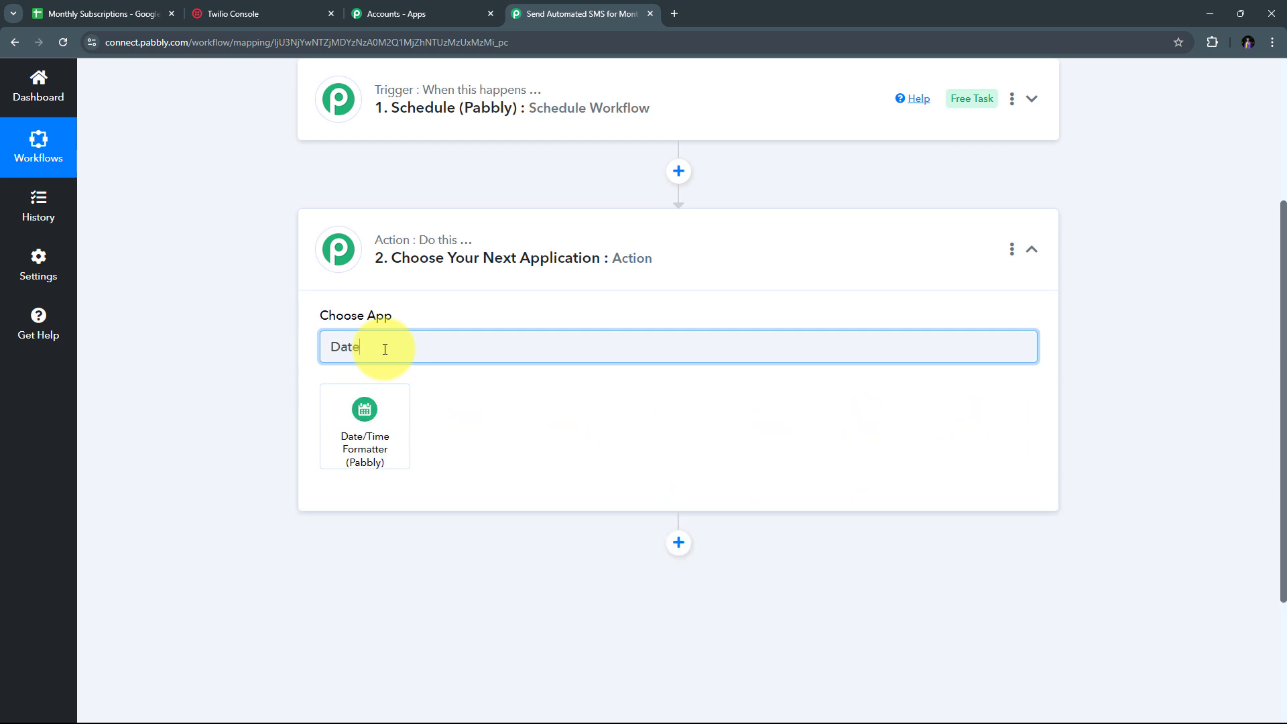
click(378, 426)
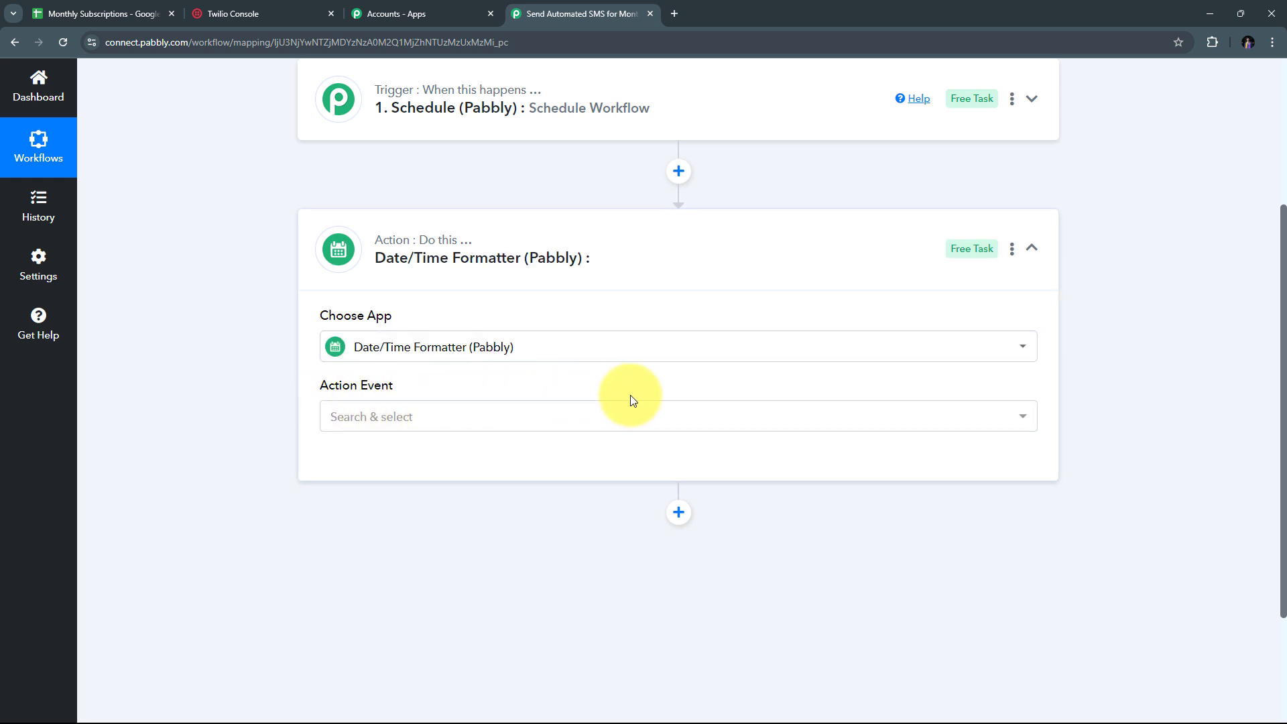
click(589, 429)
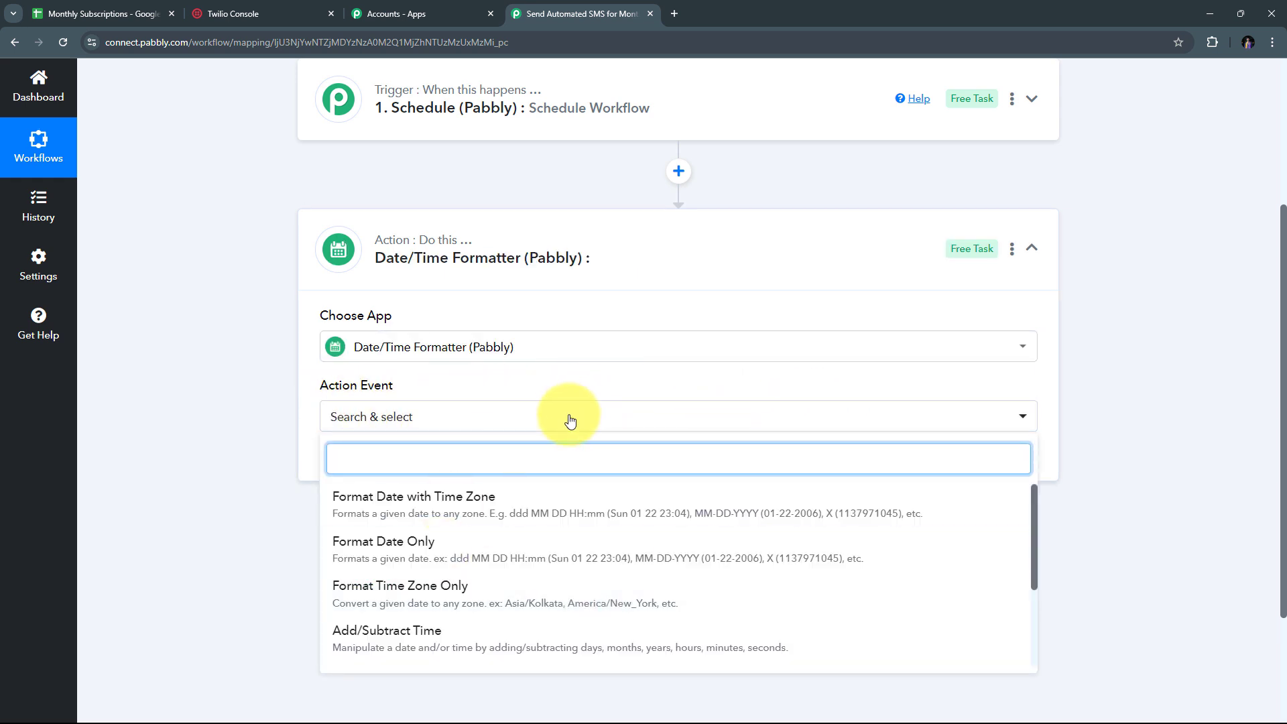
scroll(569, 423, down, 2)
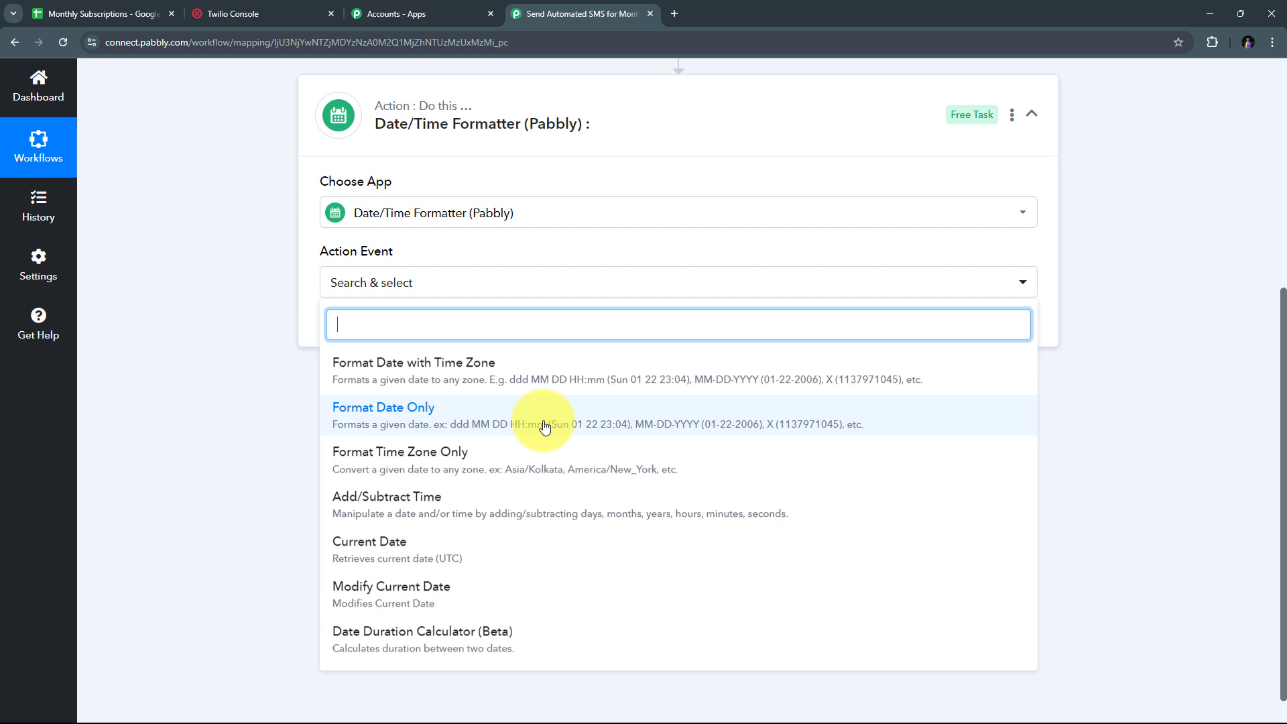
click(396, 561)
scroll(380, 331, up, 1)
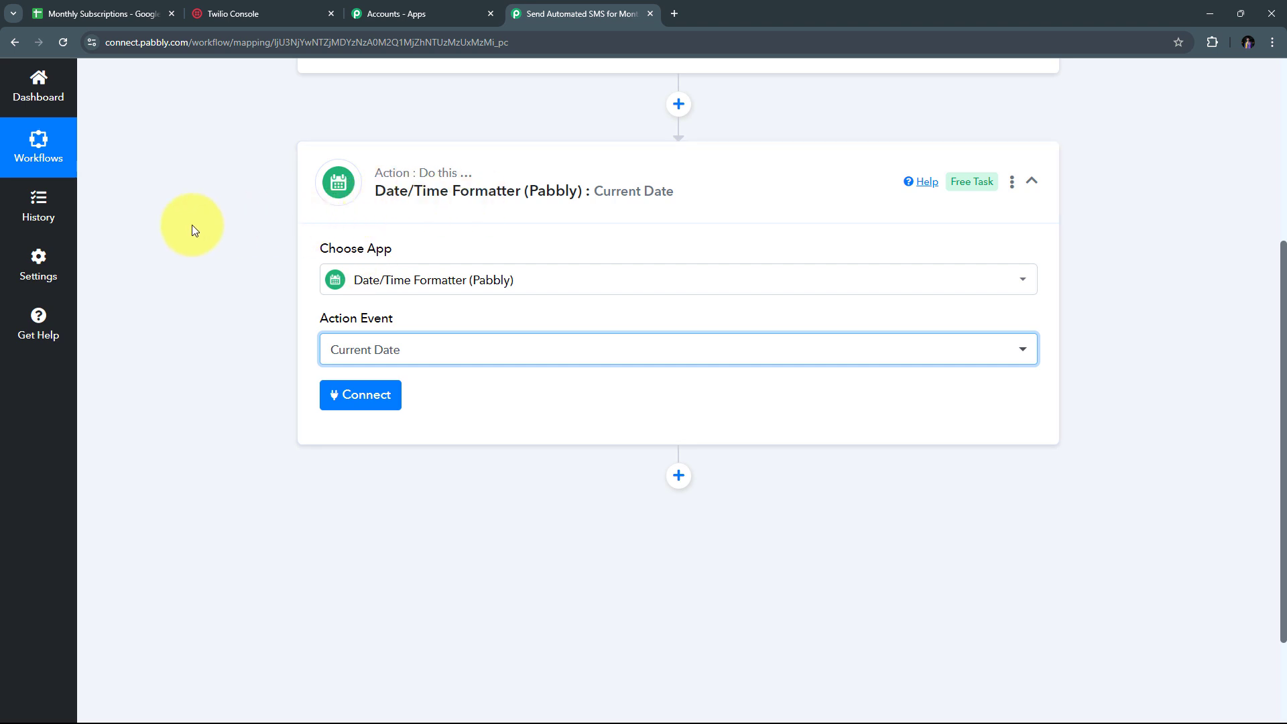
click(361, 400)
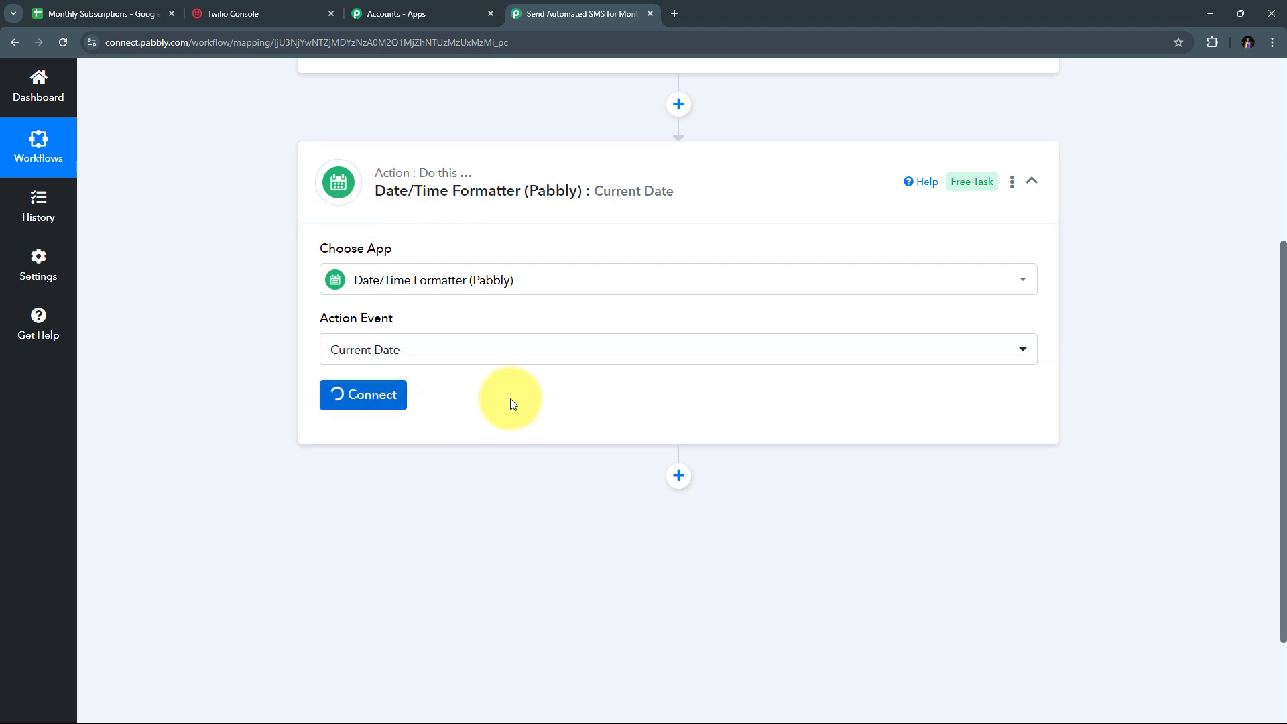
Set the current date's basic format to DD-MM-YYYY, save it with a test request and check the returned result
scroll(711, 332, down, 1)
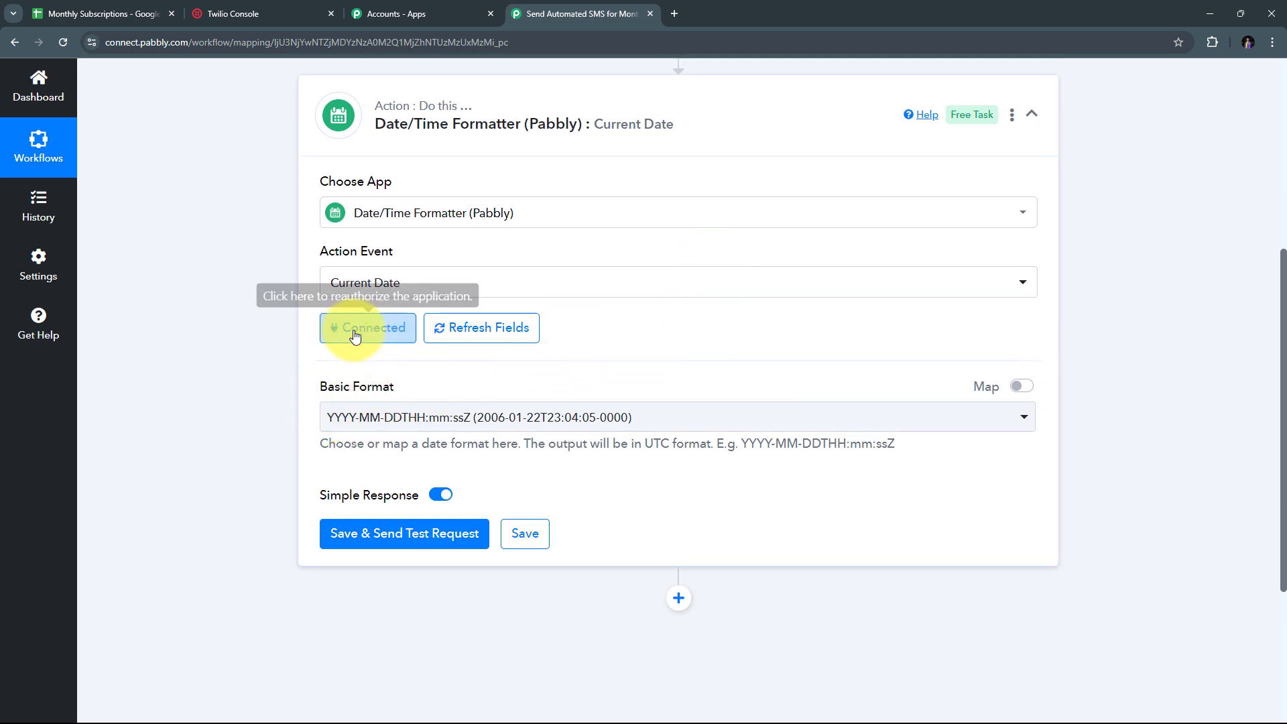
click(730, 422)
scroll(530, 261, down, 5)
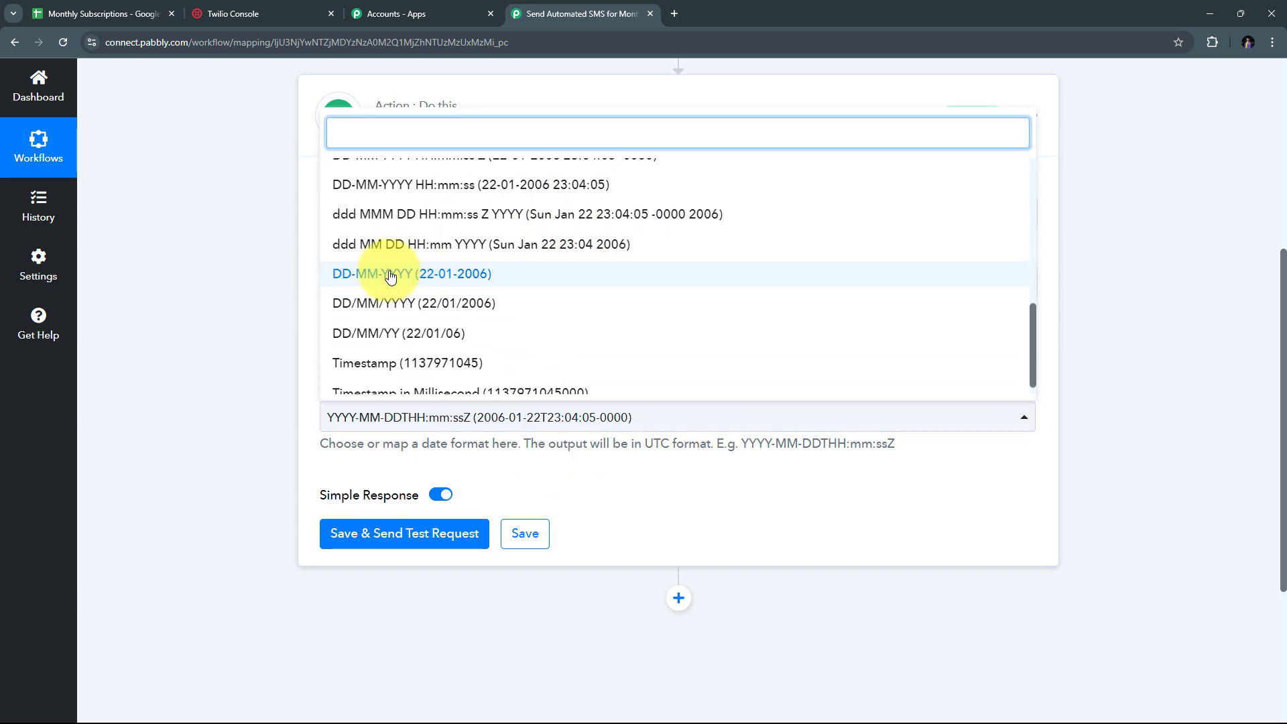
click(483, 280)
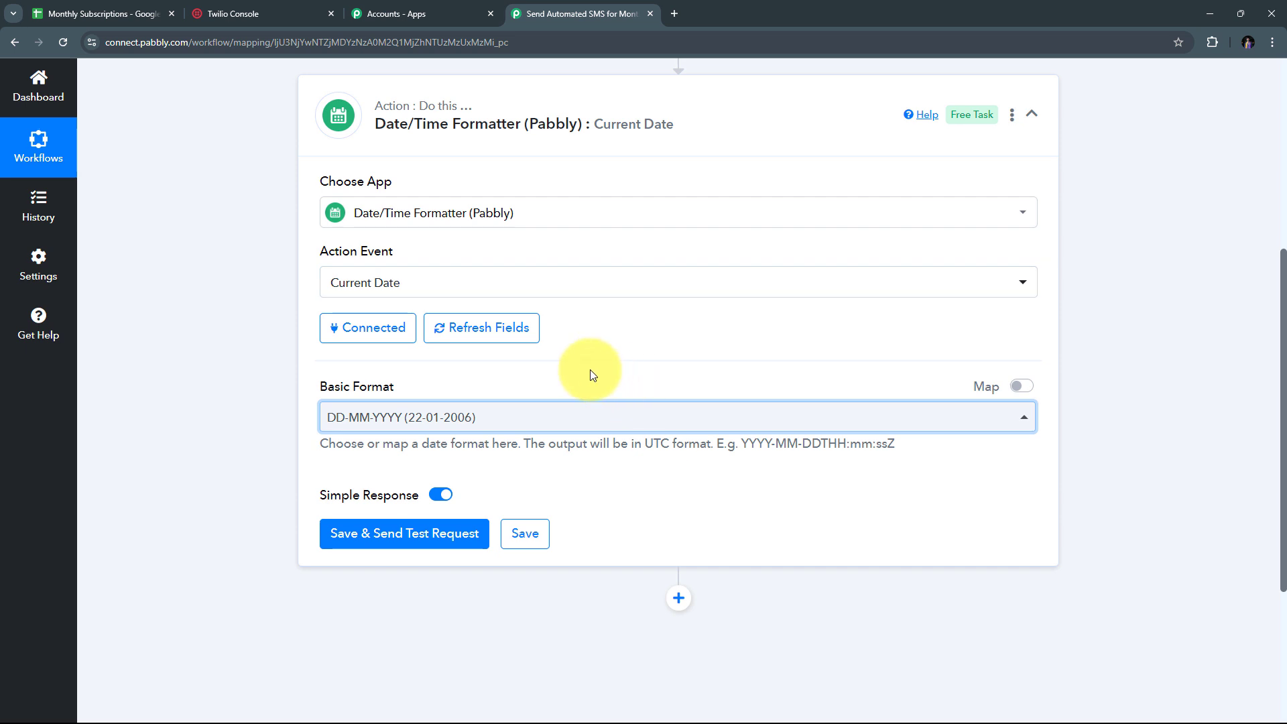
scroll(671, 372, down, 2)
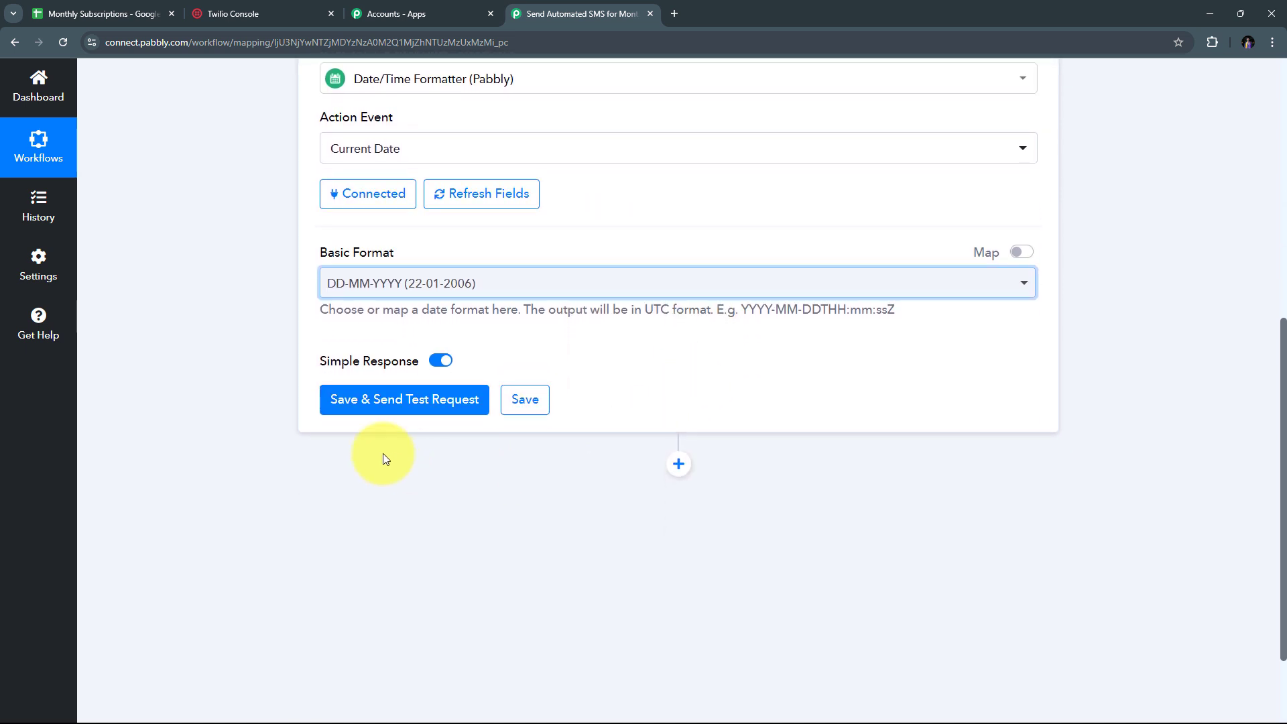
click(395, 399)
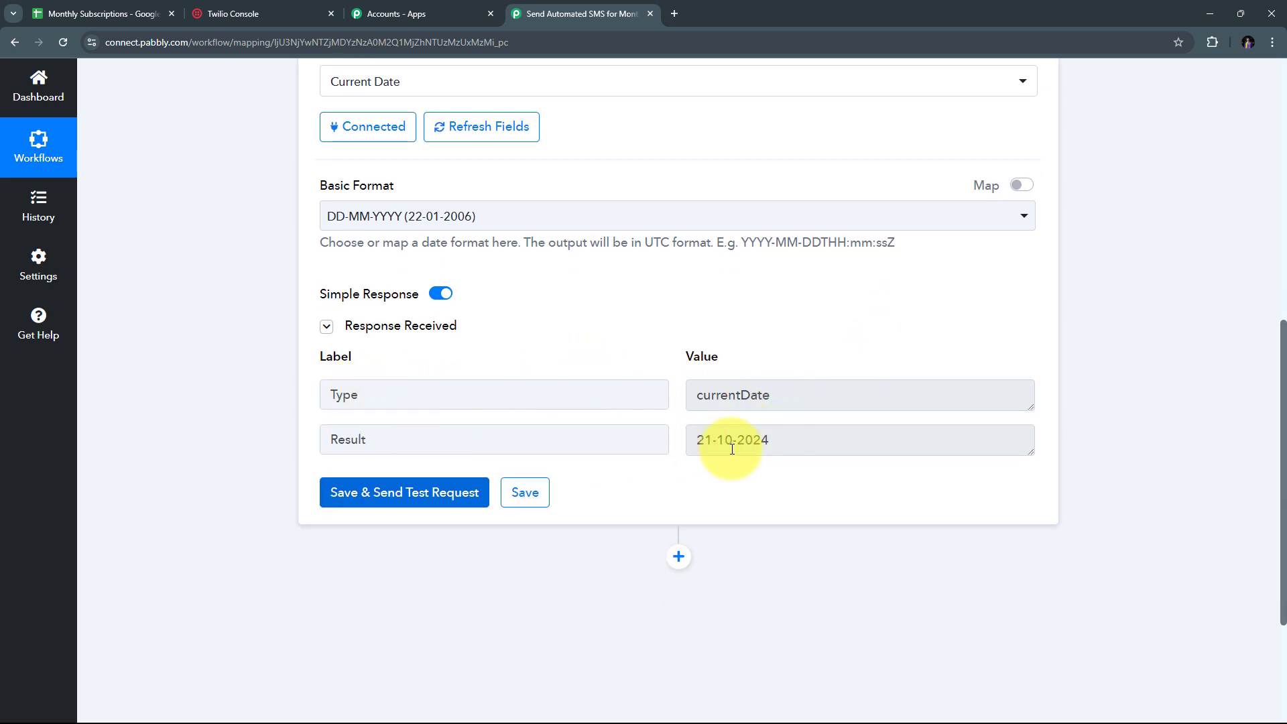
drag(868, 442, 670, 440)
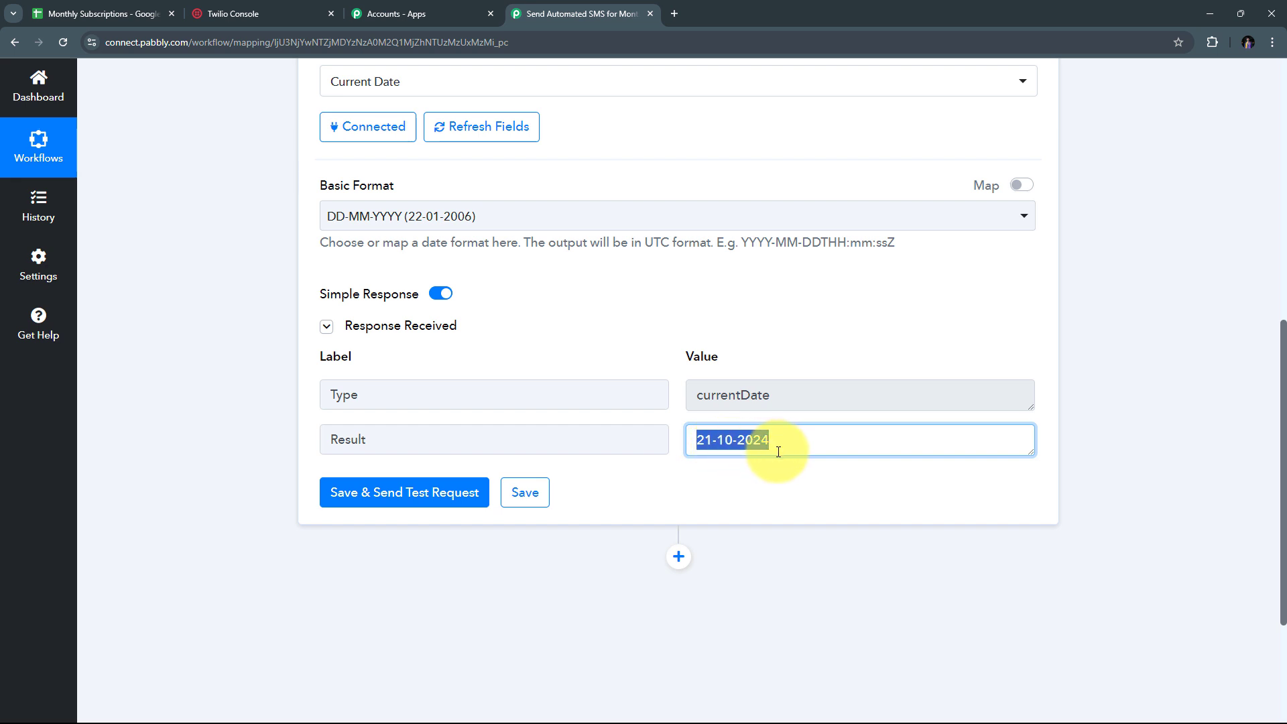
click(628, 405)
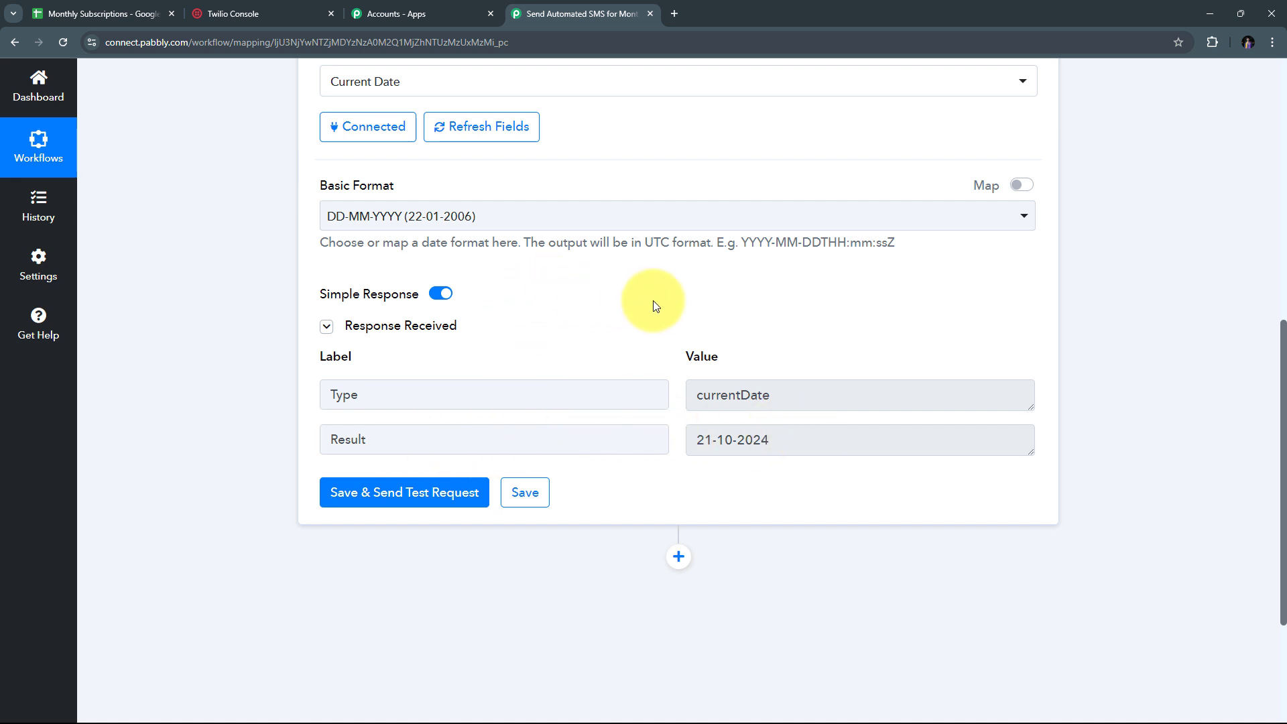
Add a Google Sheets action step with Lookup Spreadsheet Rows V2 as its action event and open its account connection settings
scroll(872, 295, down, 3)
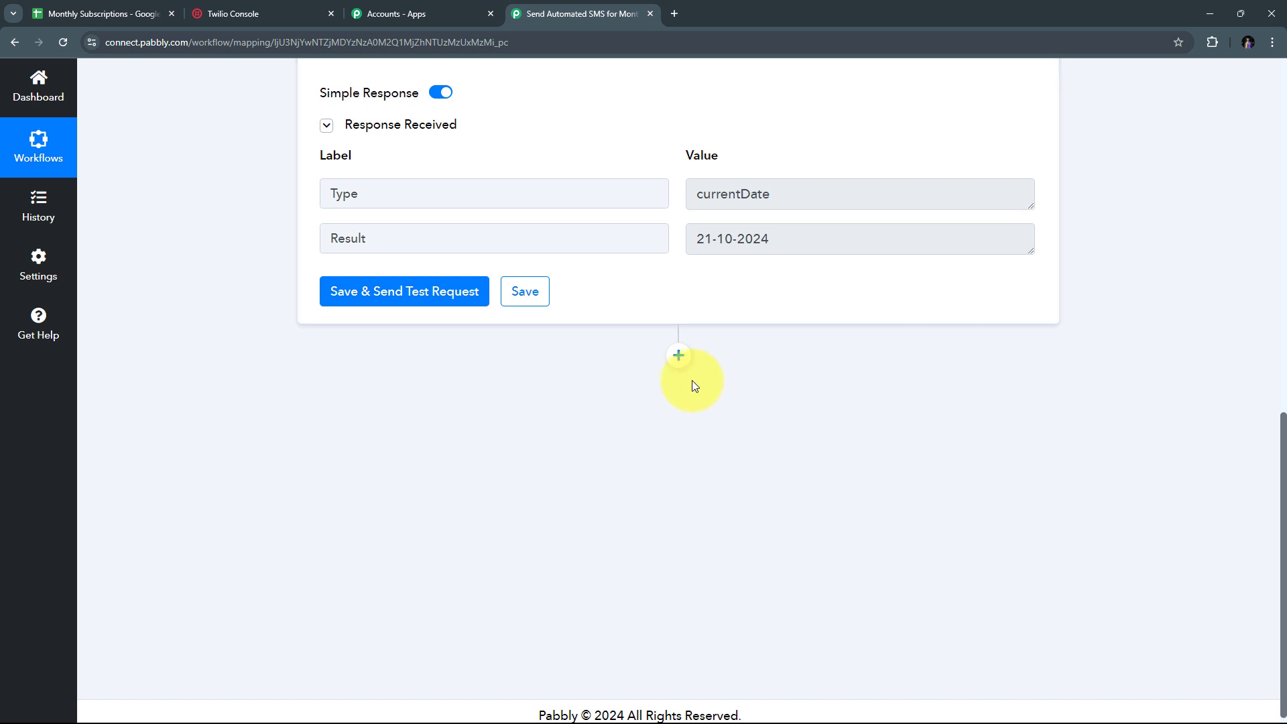
click(678, 356)
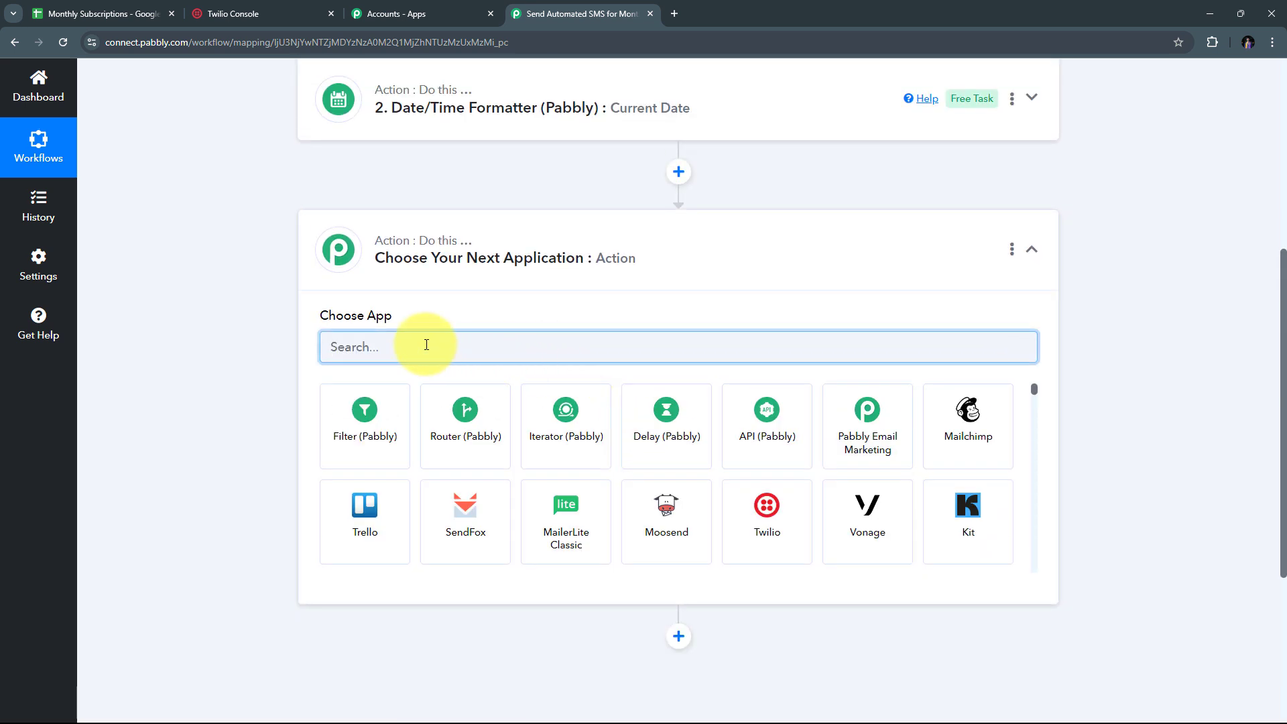
text(G)
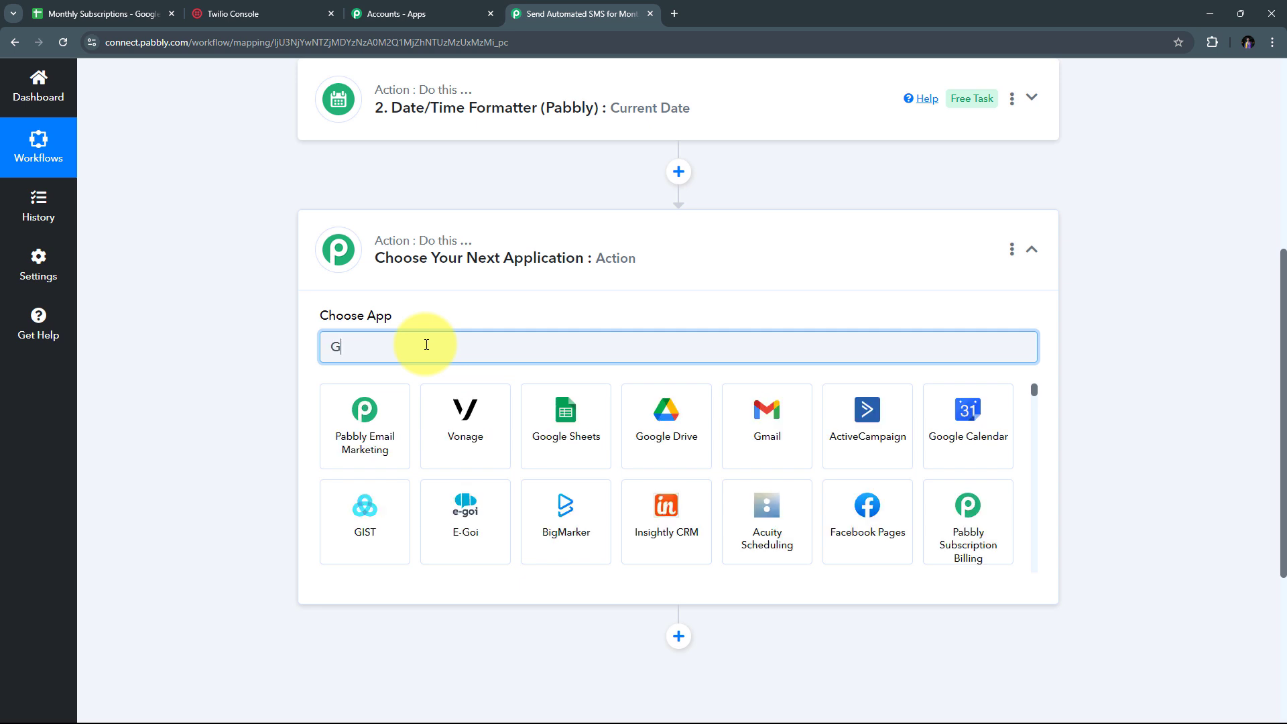
text(oogle Sheets)
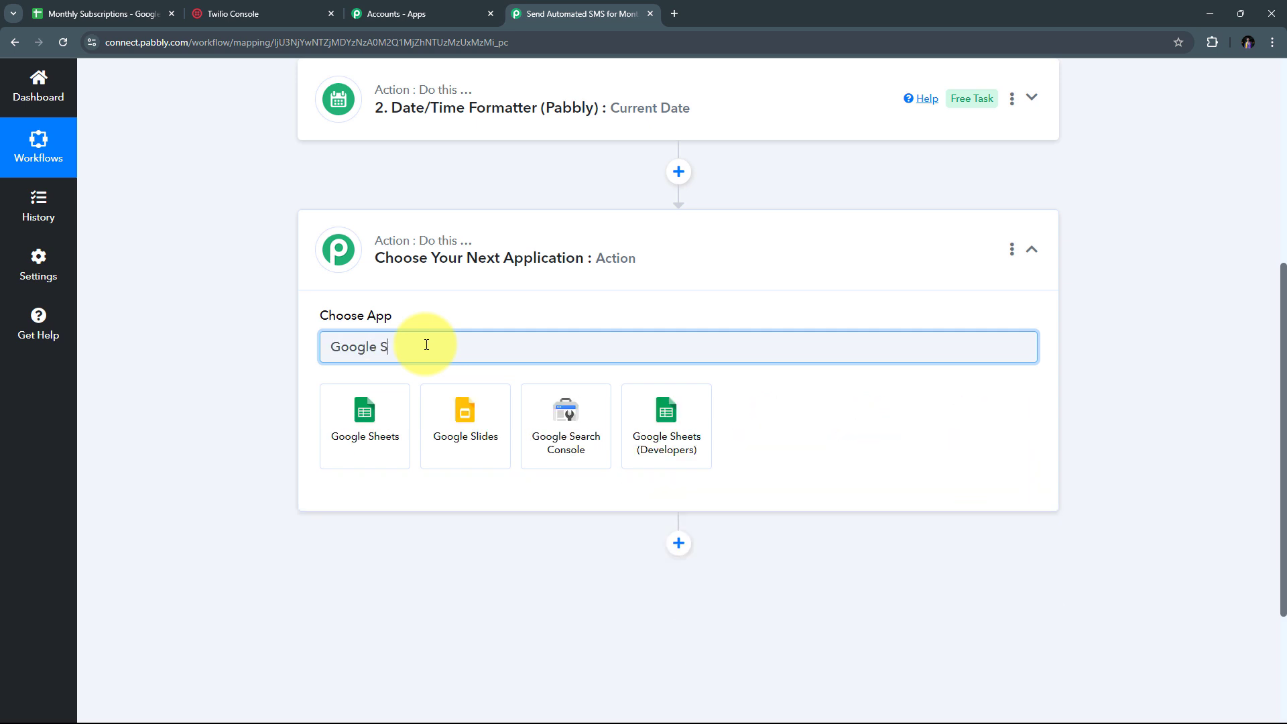
click(375, 421)
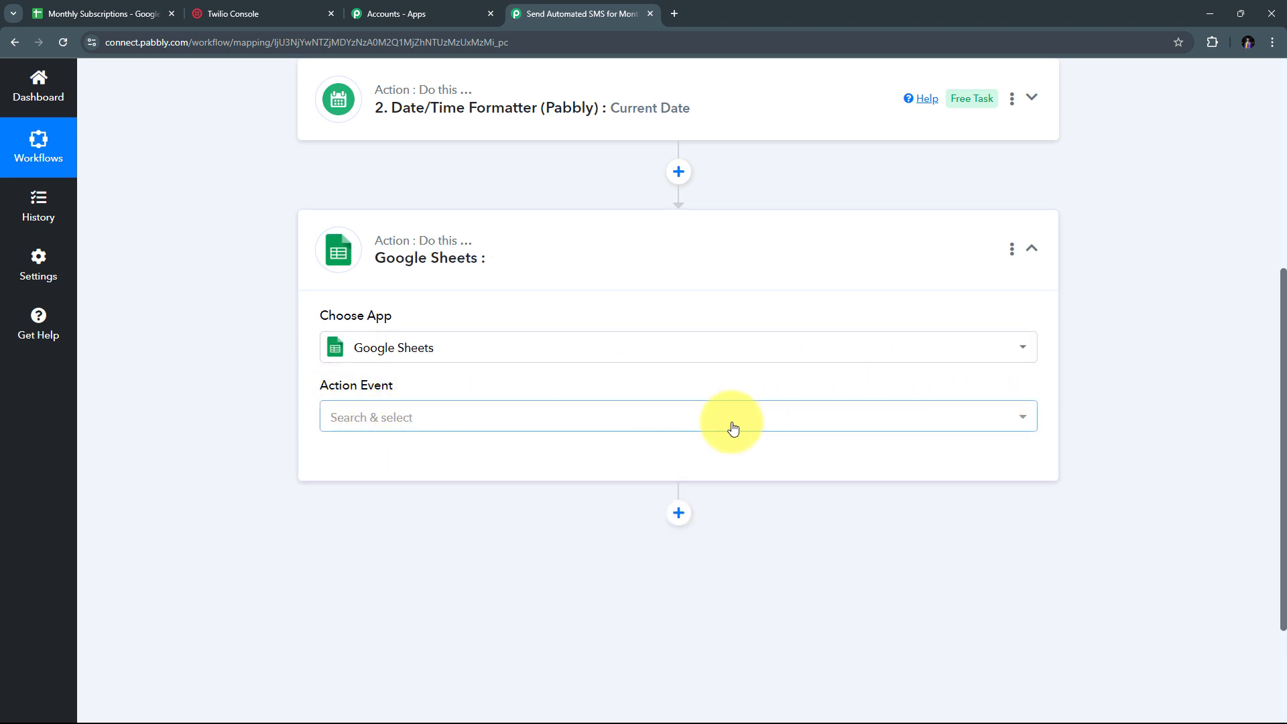
click(776, 419)
scroll(515, 201, down, 4)
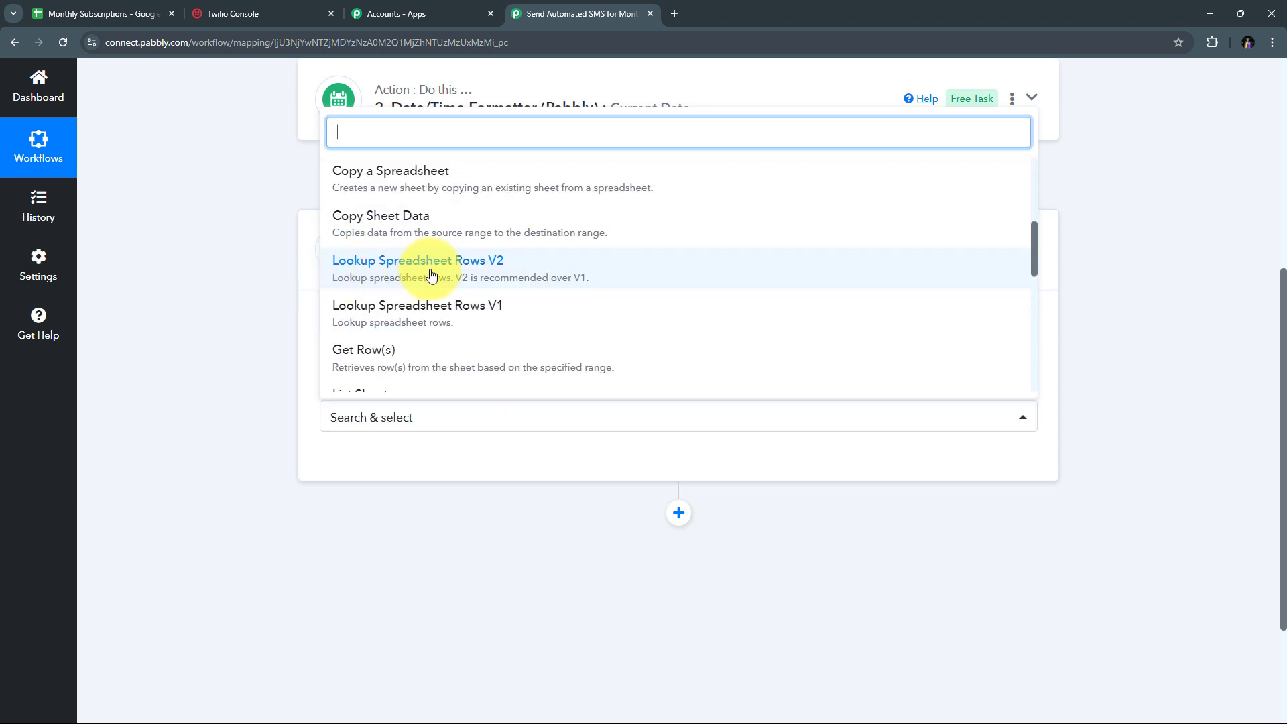
click(471, 274)
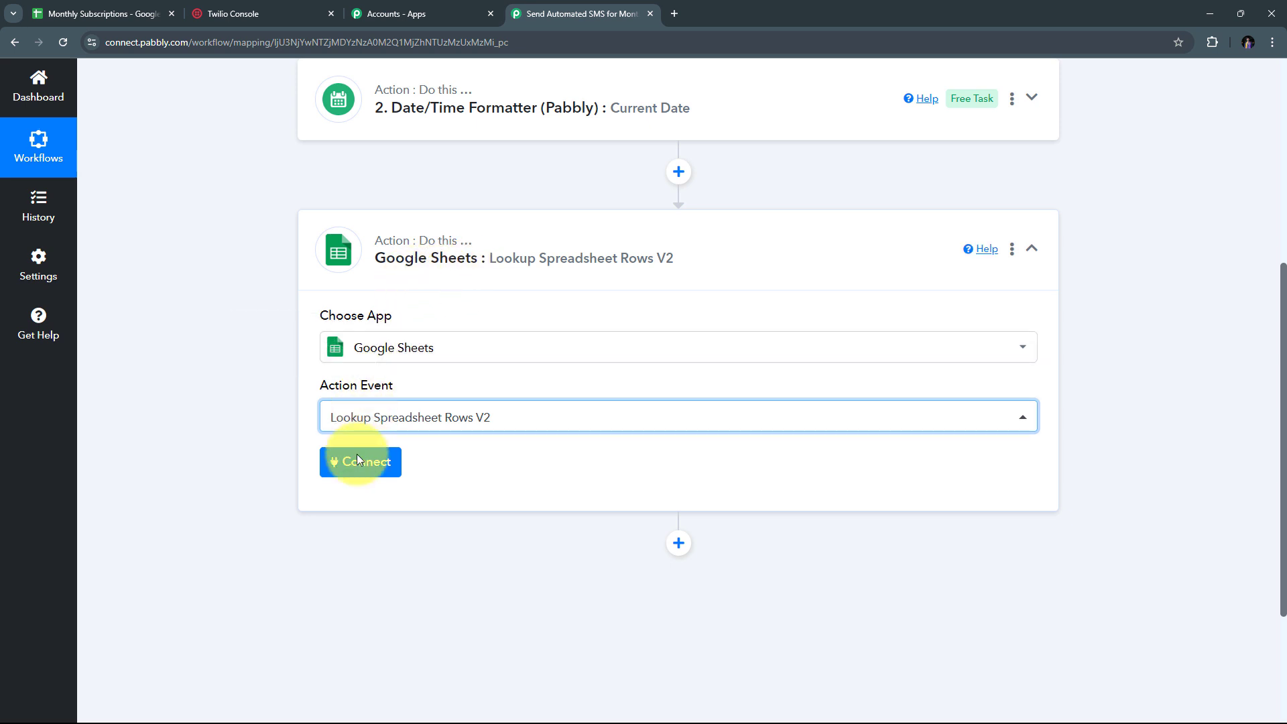
click(377, 473)
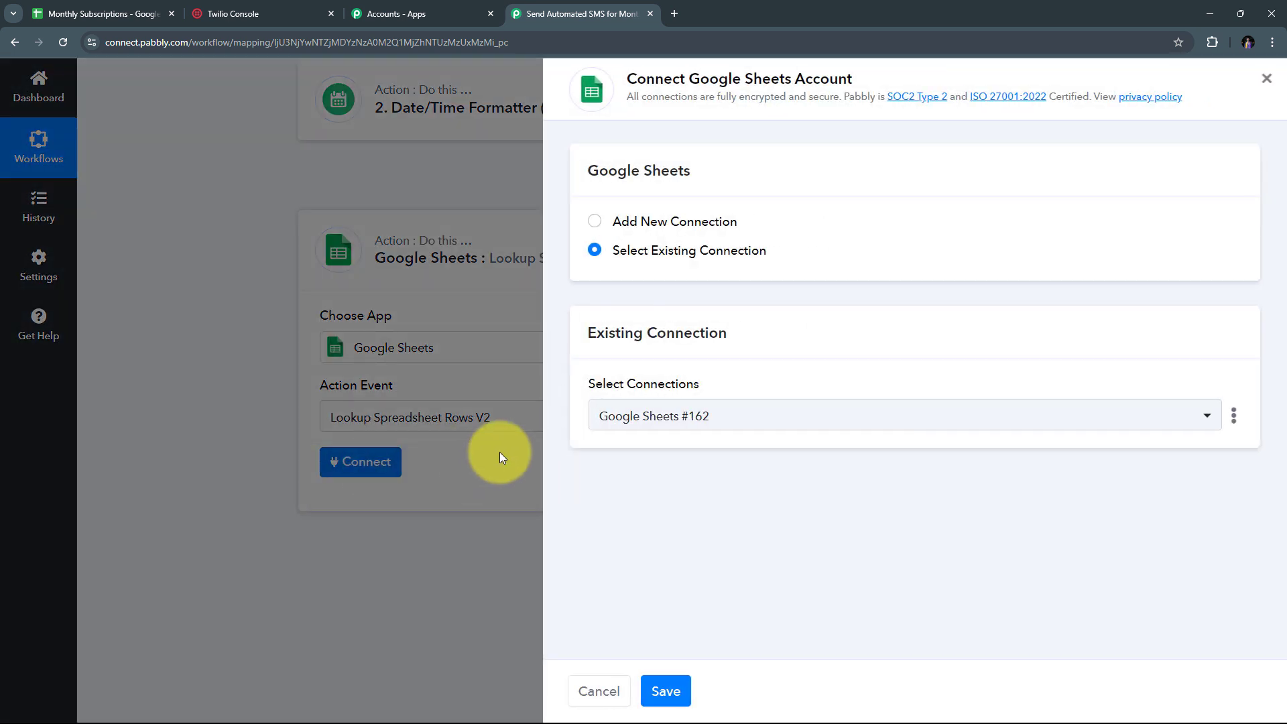
Add a new Google Sheets connection by signing in with Google and authorizing the account
click(650, 223)
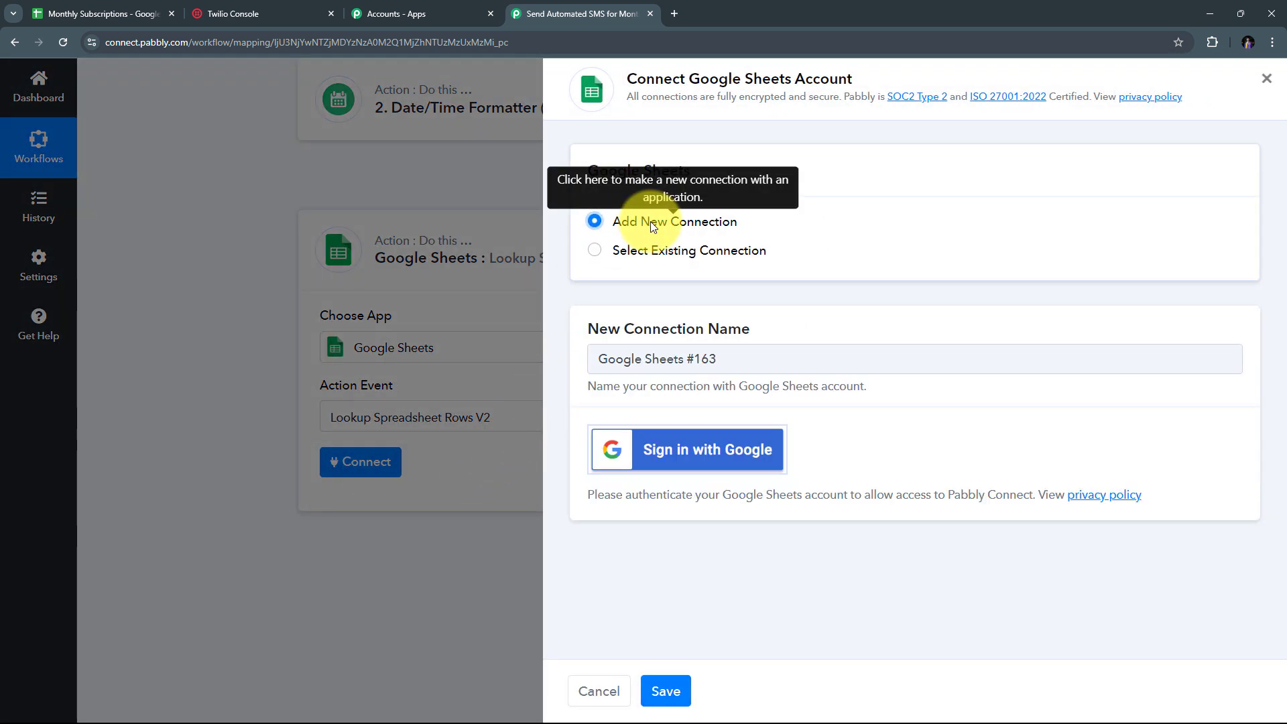
click(690, 464)
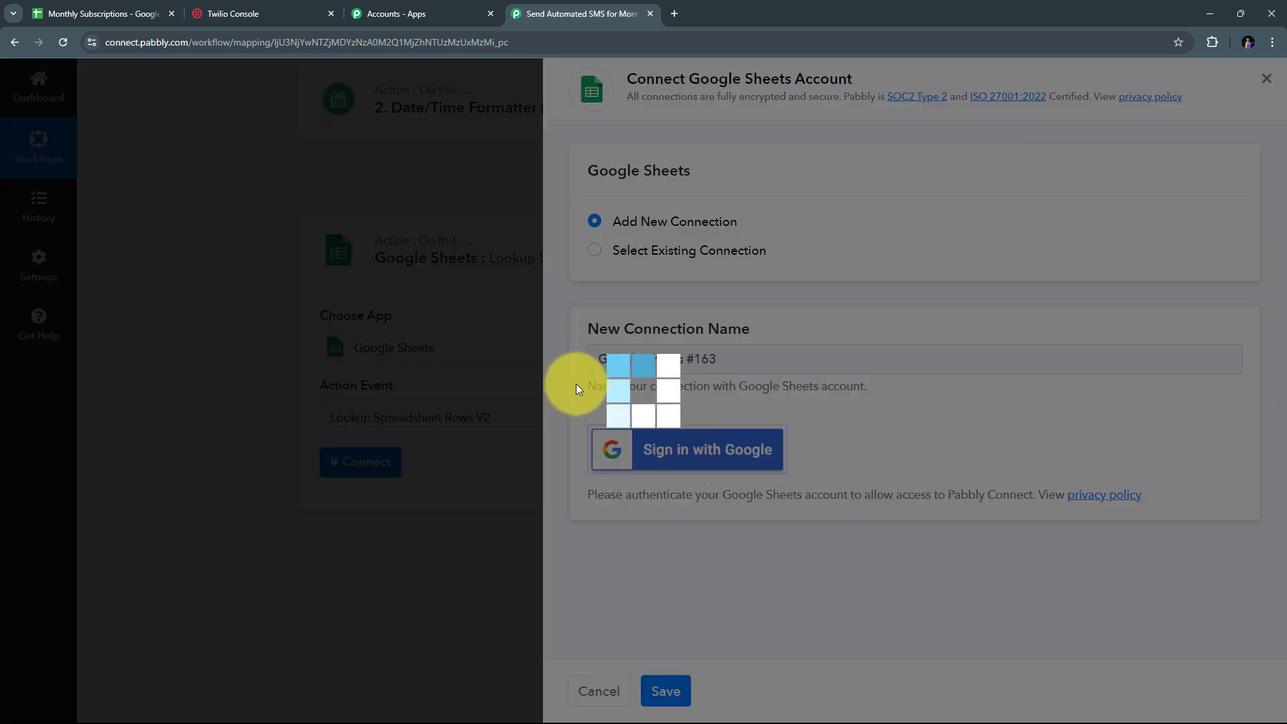
click(462, 376)
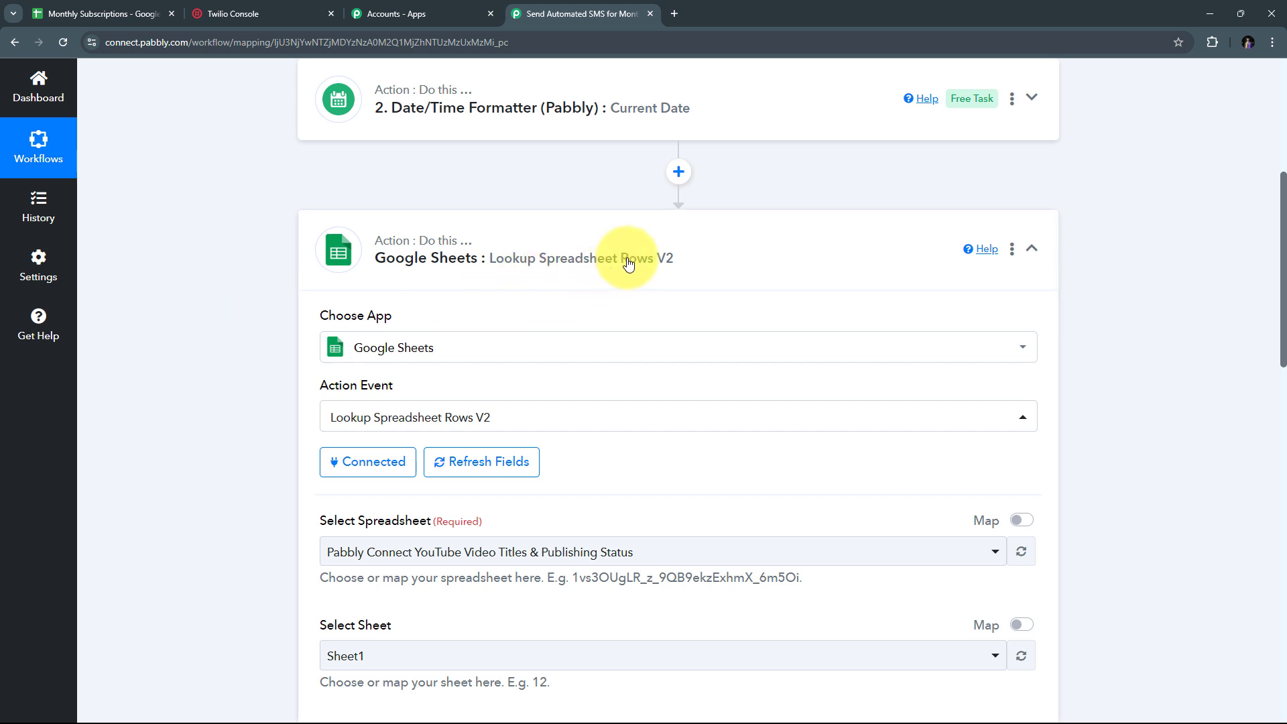
Check the End Date column in the Monthly Subscriptions sheet and select that spreadsheet for the lookup step
scroll(629, 256, down, 3)
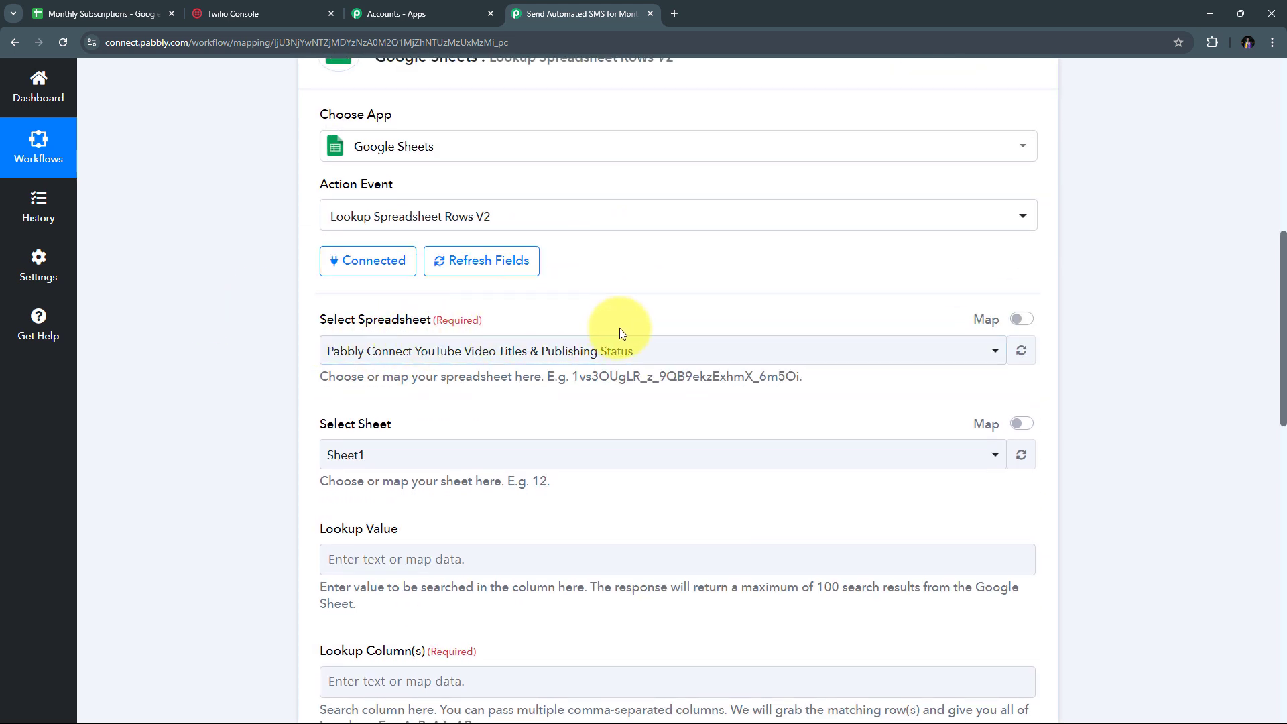
click(122, 16)
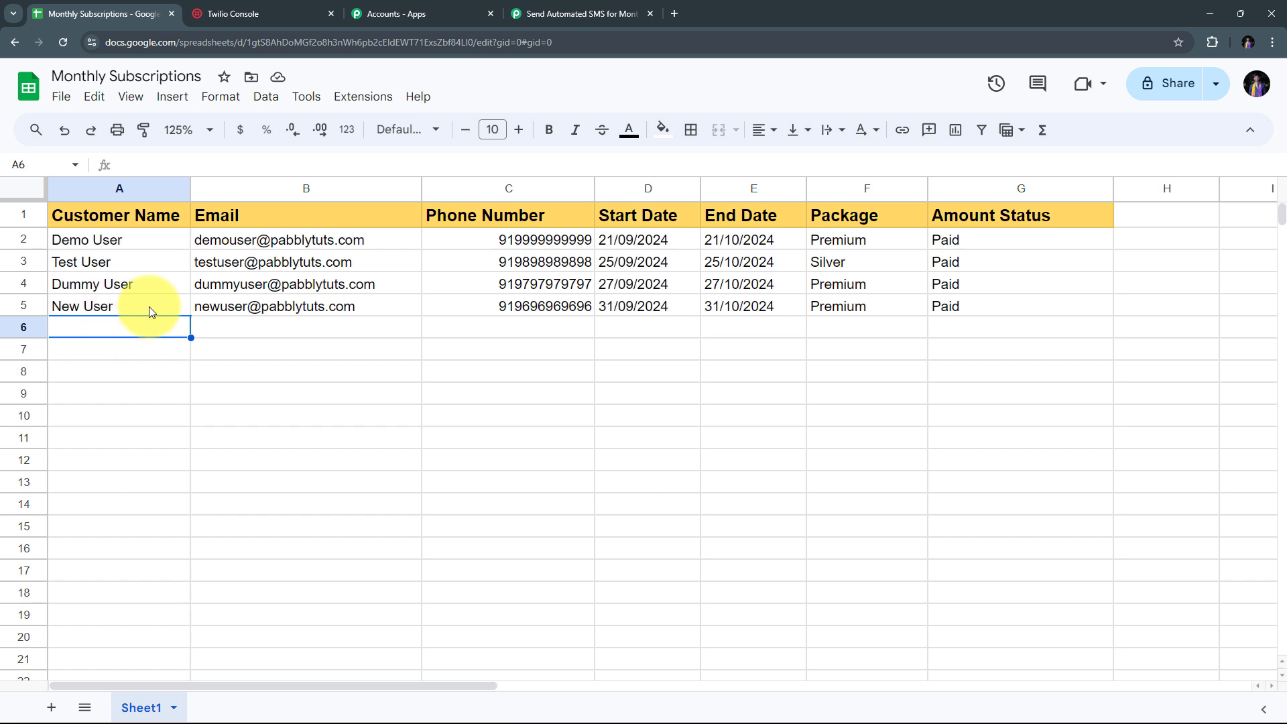
click(761, 188)
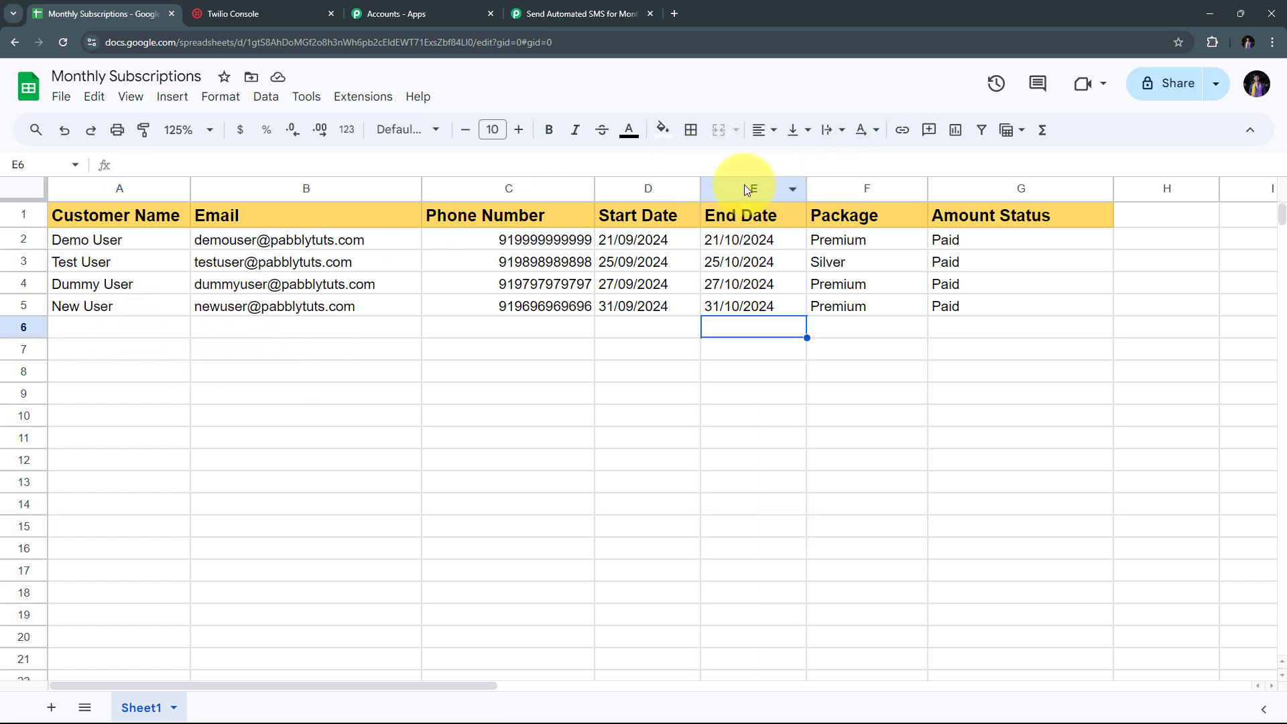
click(744, 185)
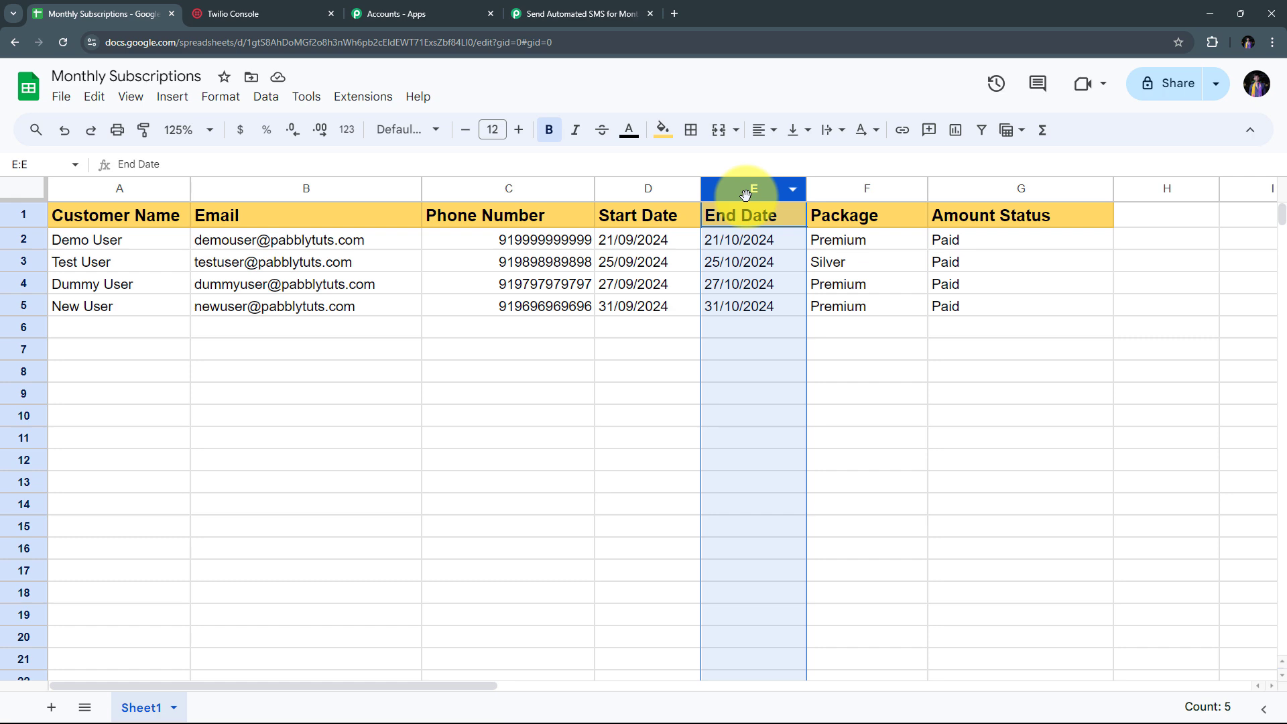
click(573, 14)
scroll(338, 258, down, 1)
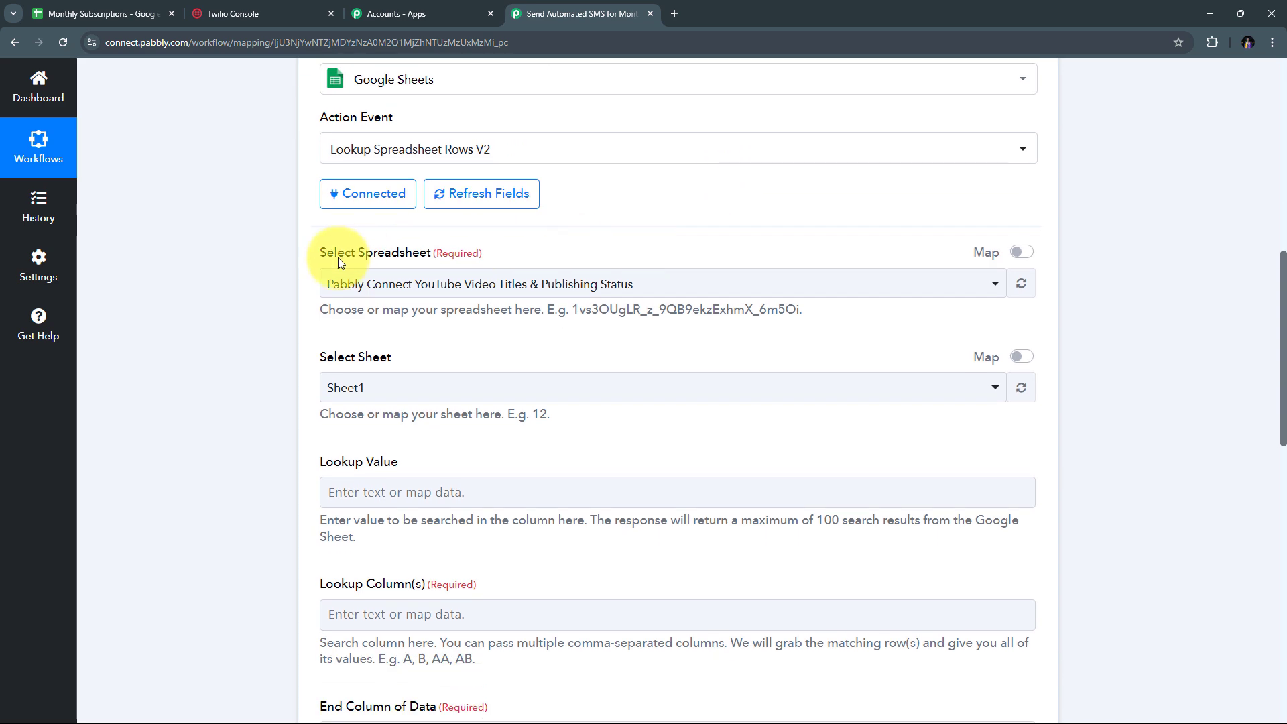
click(784, 293)
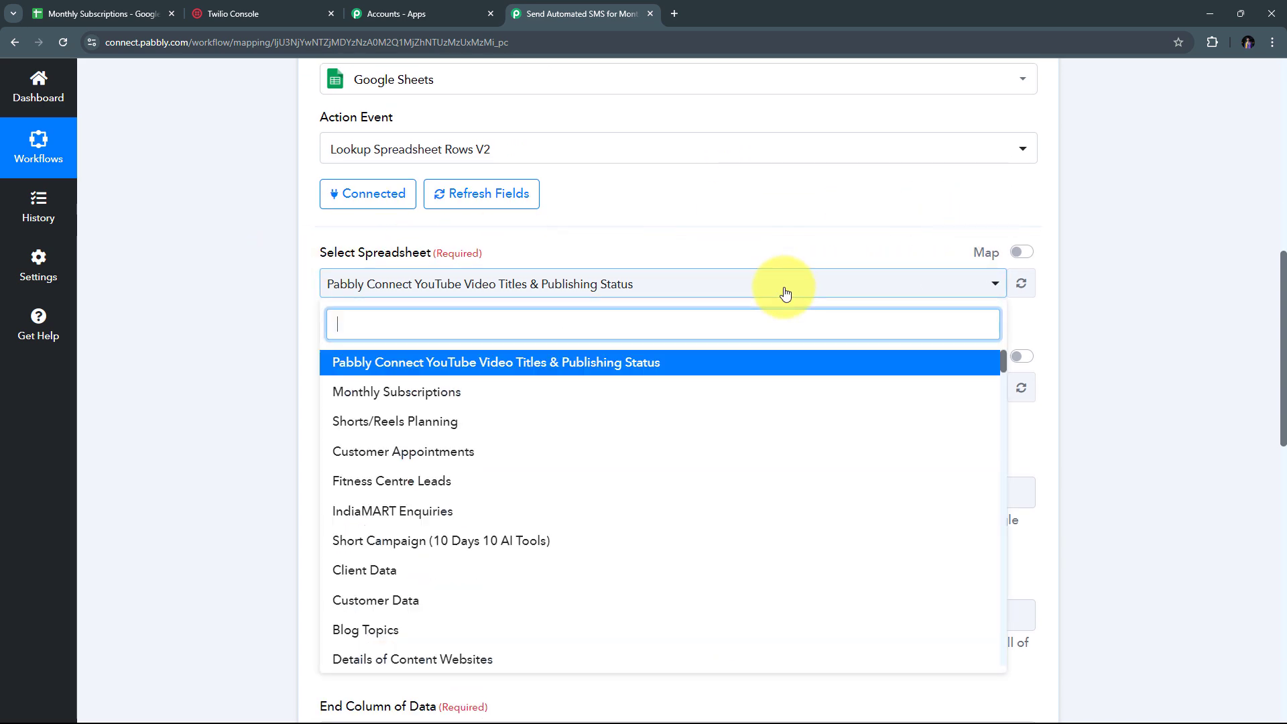
scroll(477, 391, down, 5)
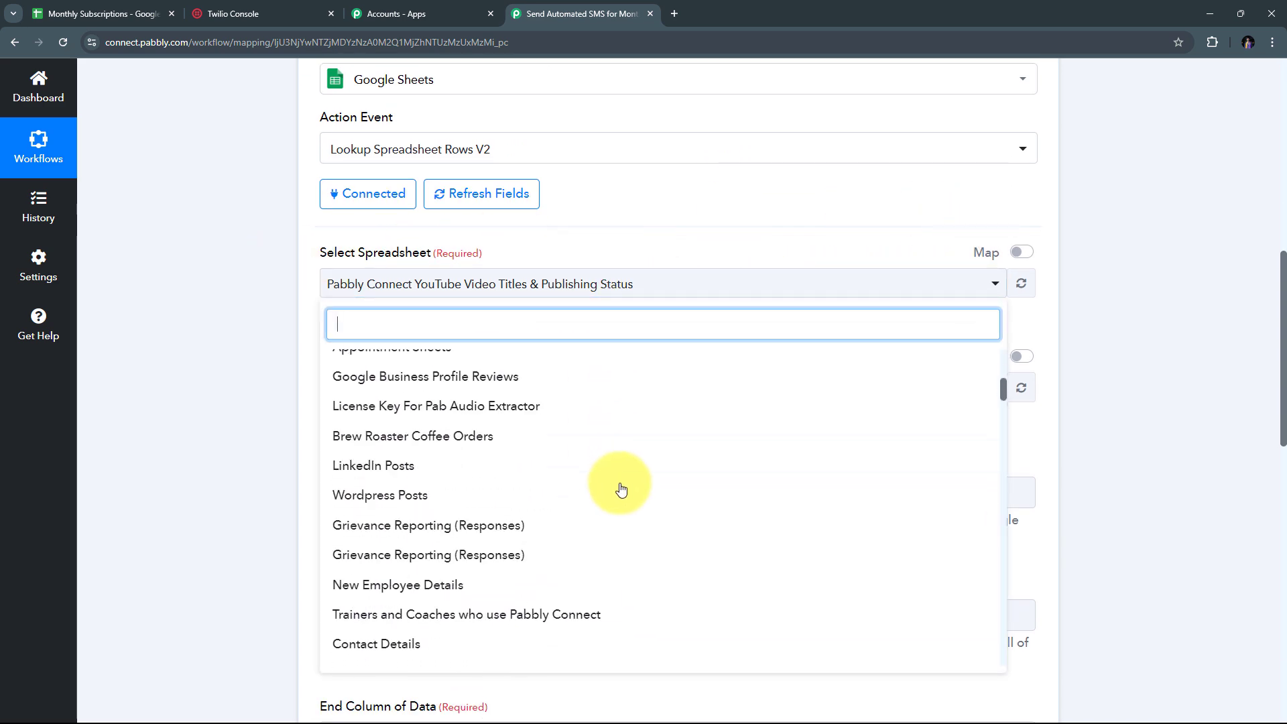
scroll(621, 489, up, 5)
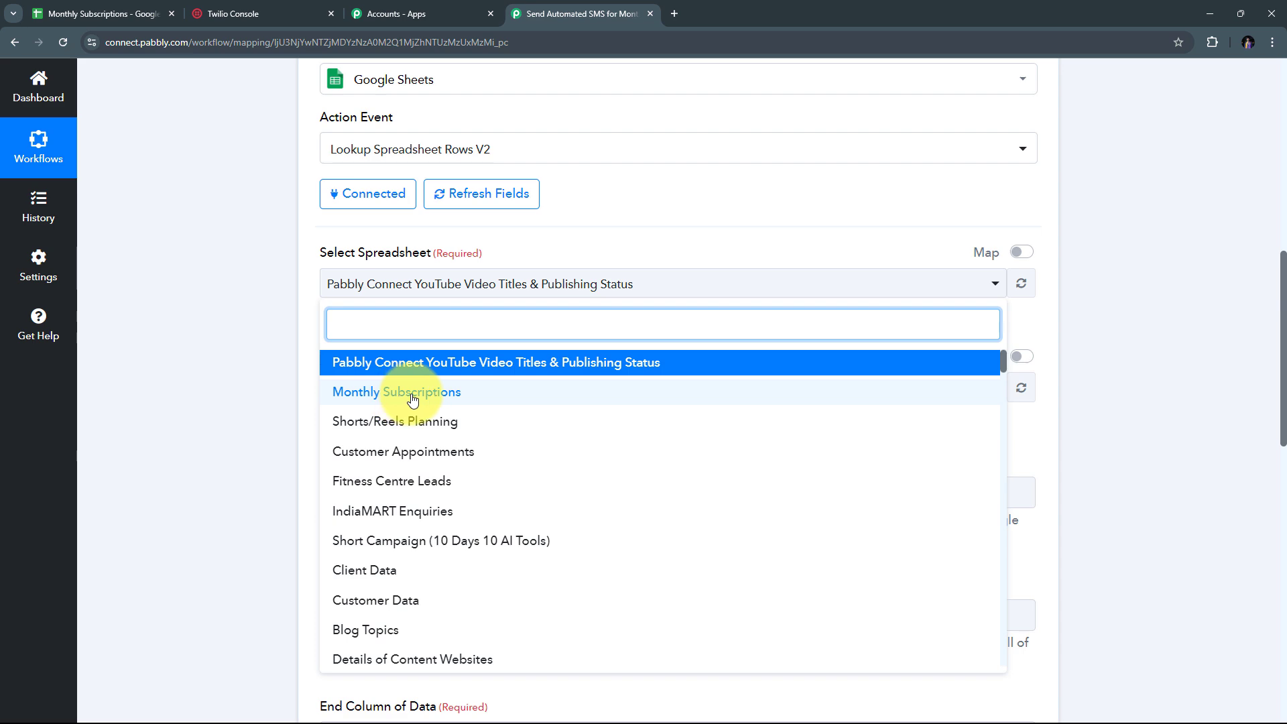
click(435, 397)
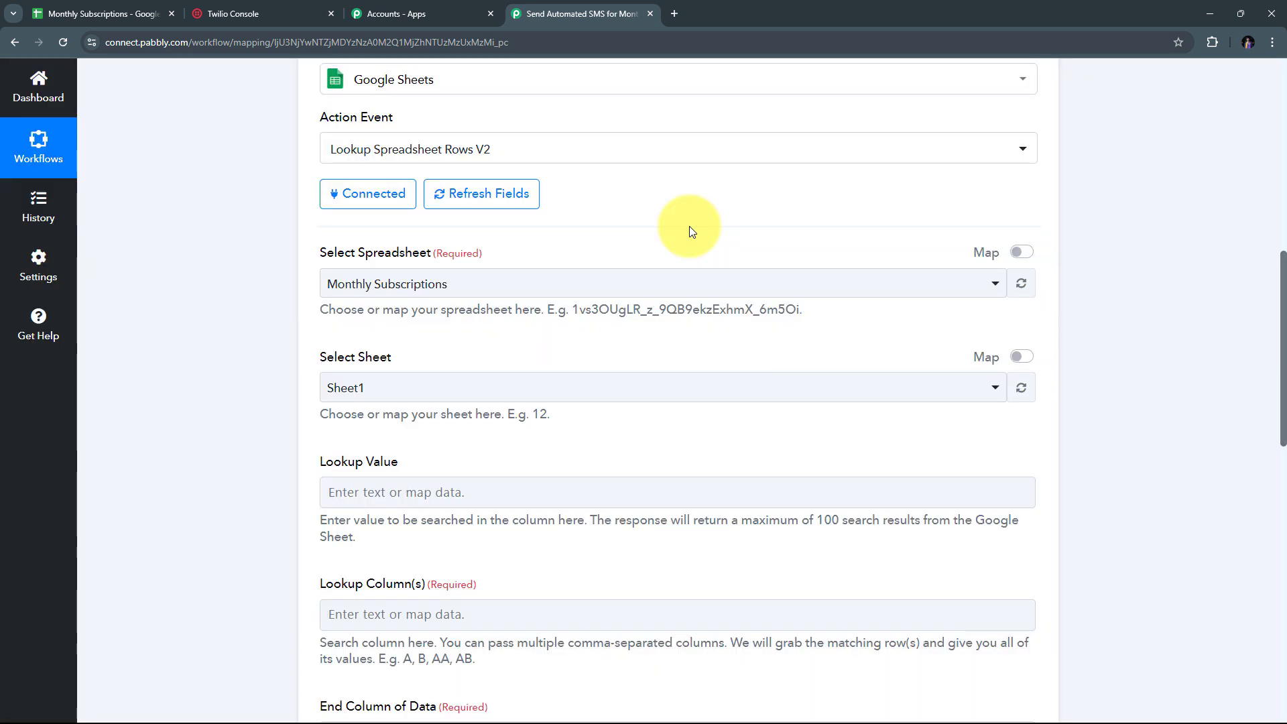
Map the lookup value to the Result of the Date/Time Formatter's Current Date step
scroll(689, 227, down, 6)
scroll(689, 227, down, 4)
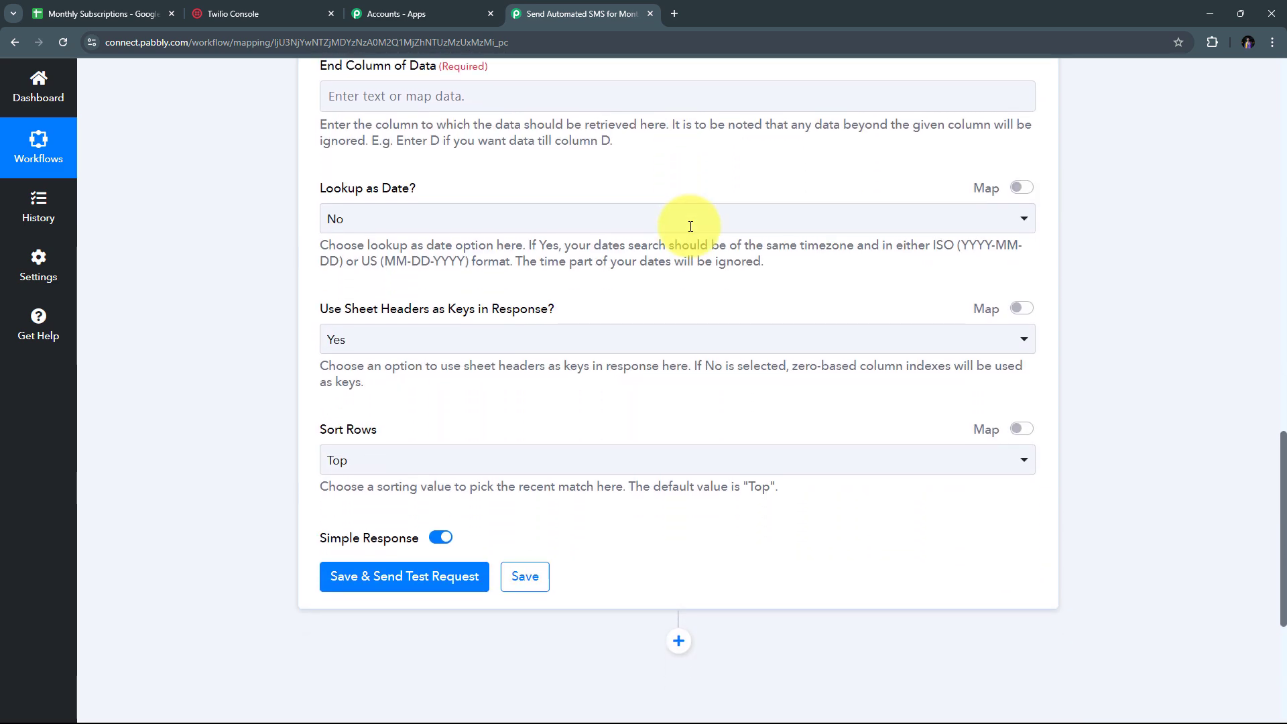
scroll(689, 227, up, 9)
scroll(691, 227, down, 2)
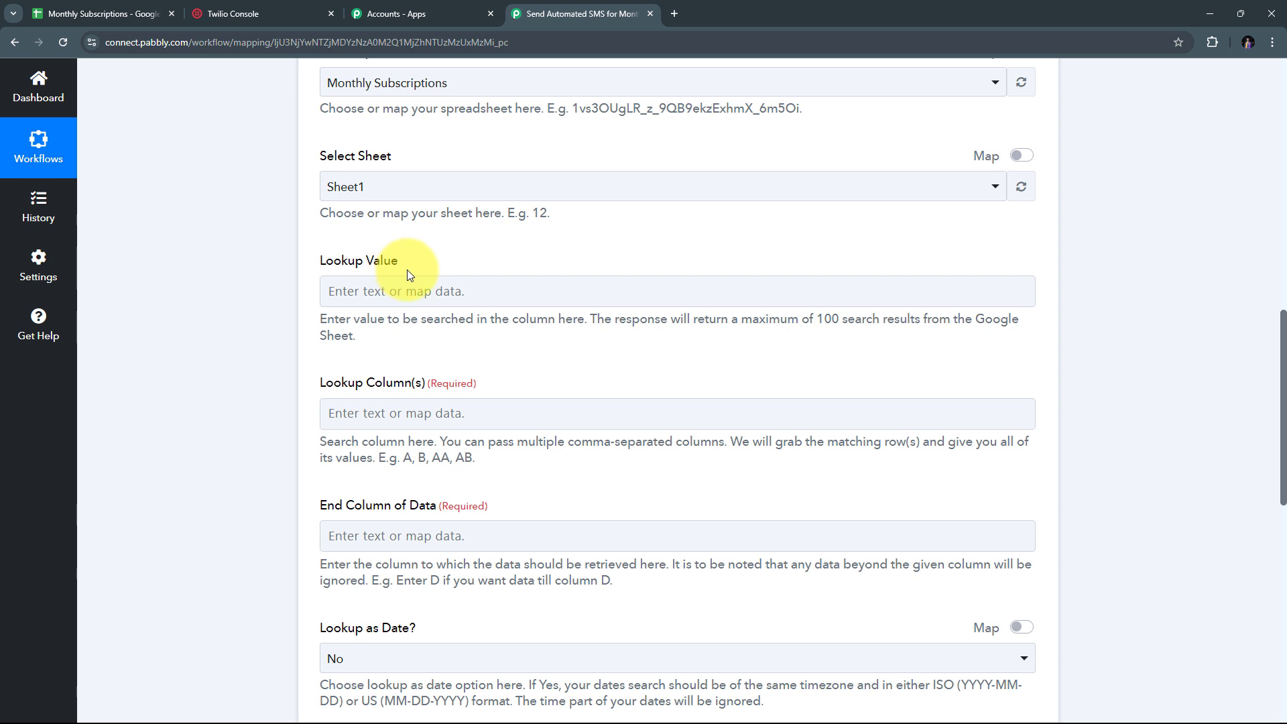
click(384, 293)
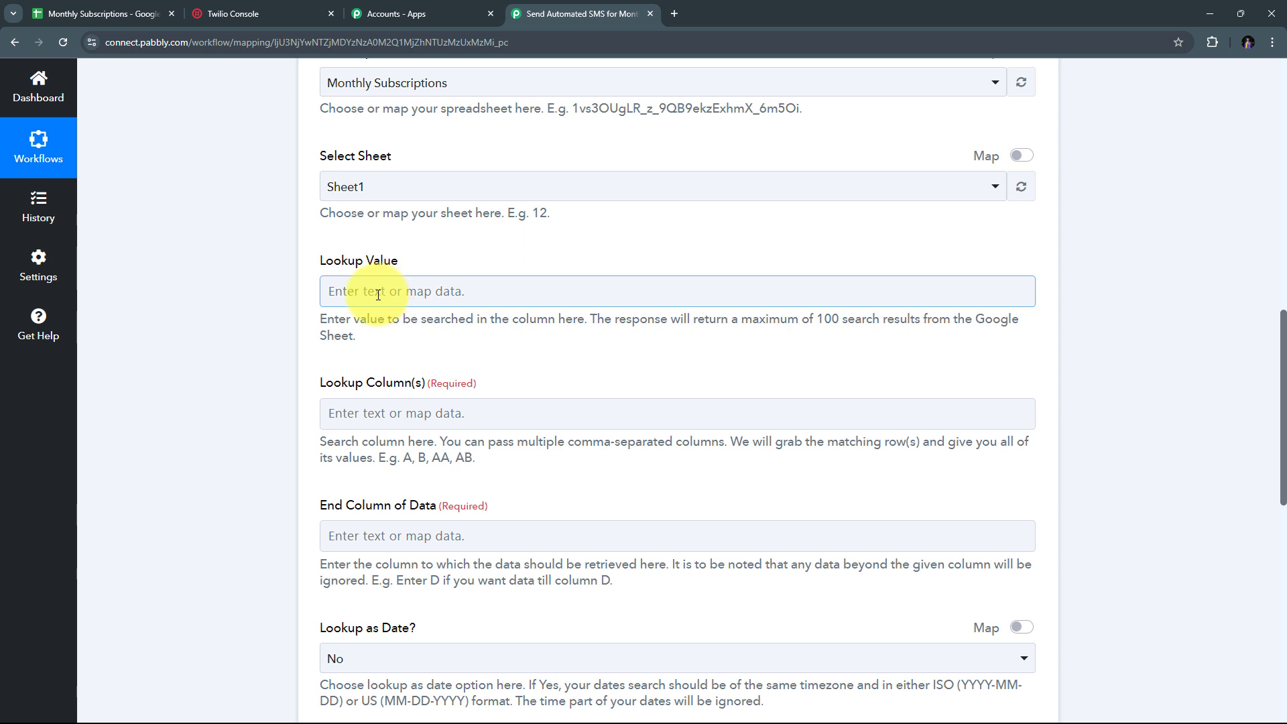
click(343, 291)
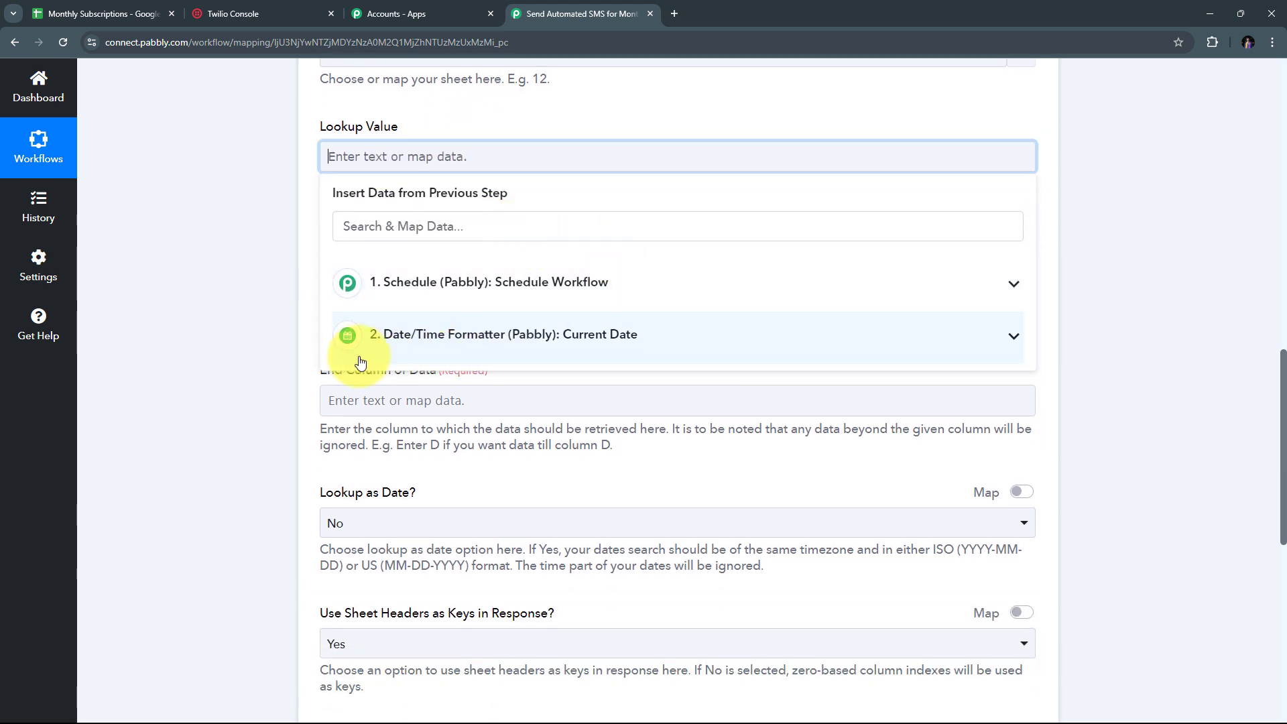
click(596, 344)
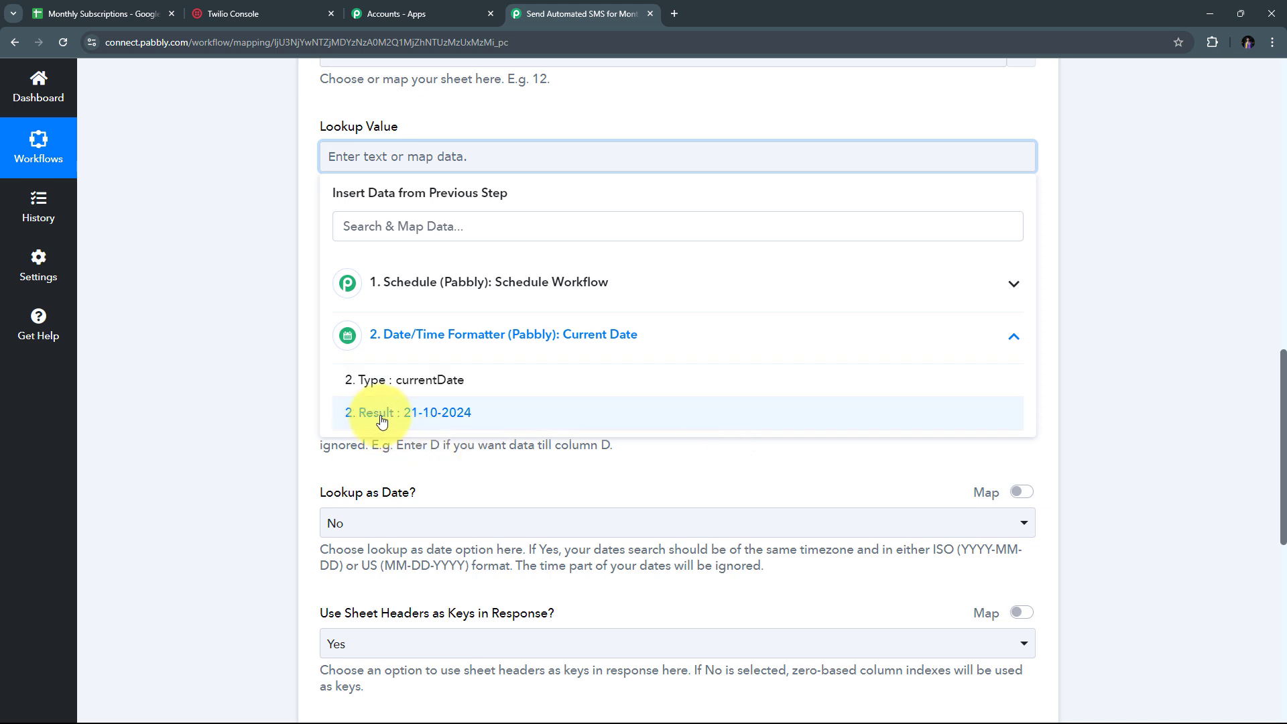
click(455, 419)
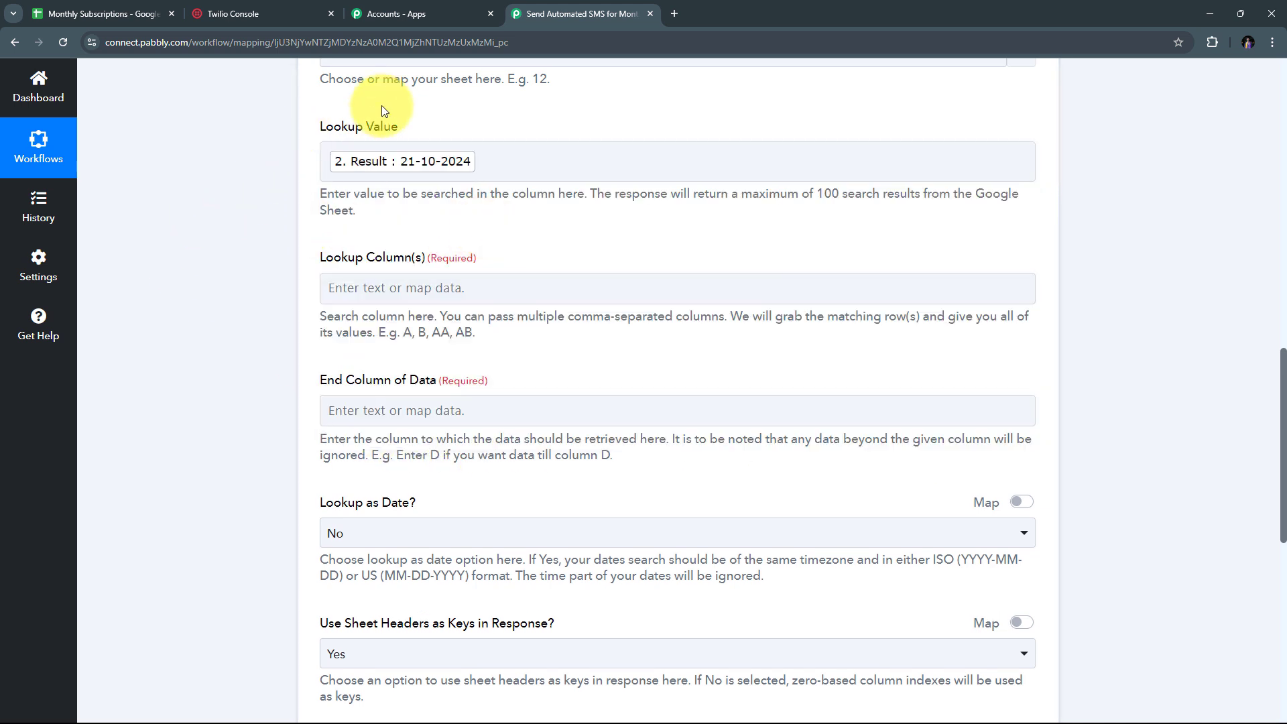
Set the lookup column to E, the sheet's End Date column
scroll(344, 168, down, 1)
click(341, 220)
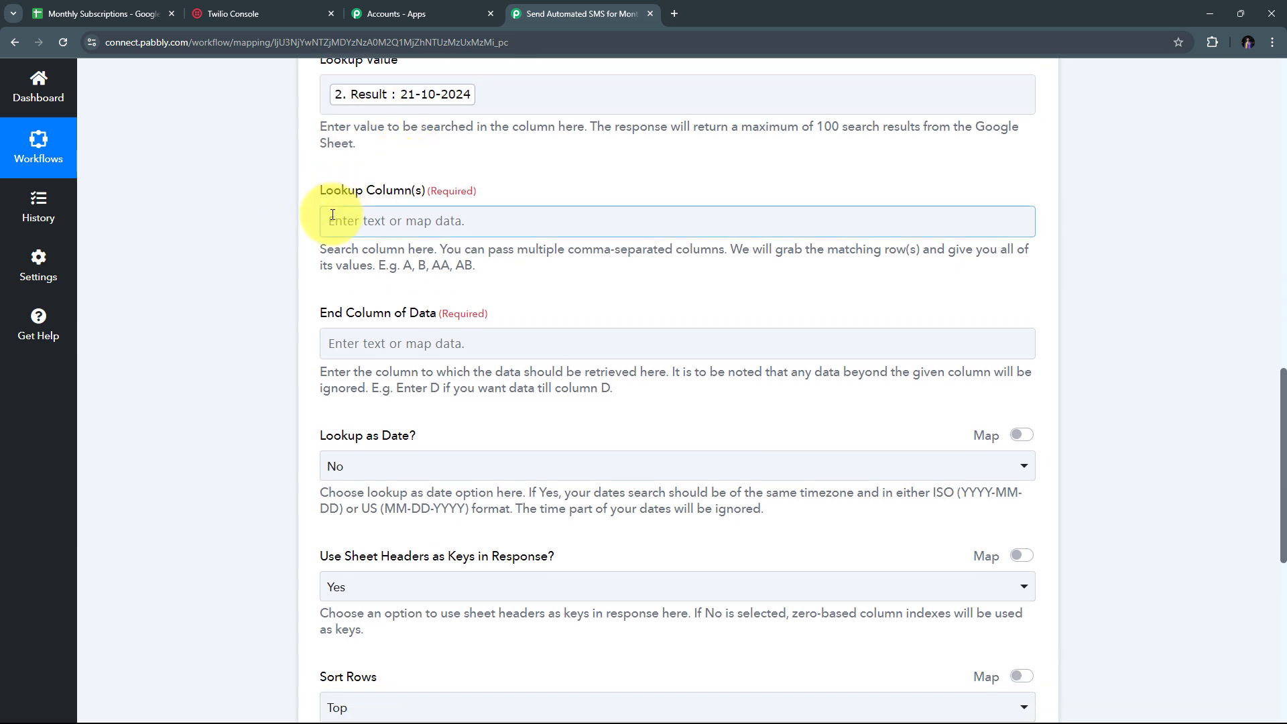
click(372, 222)
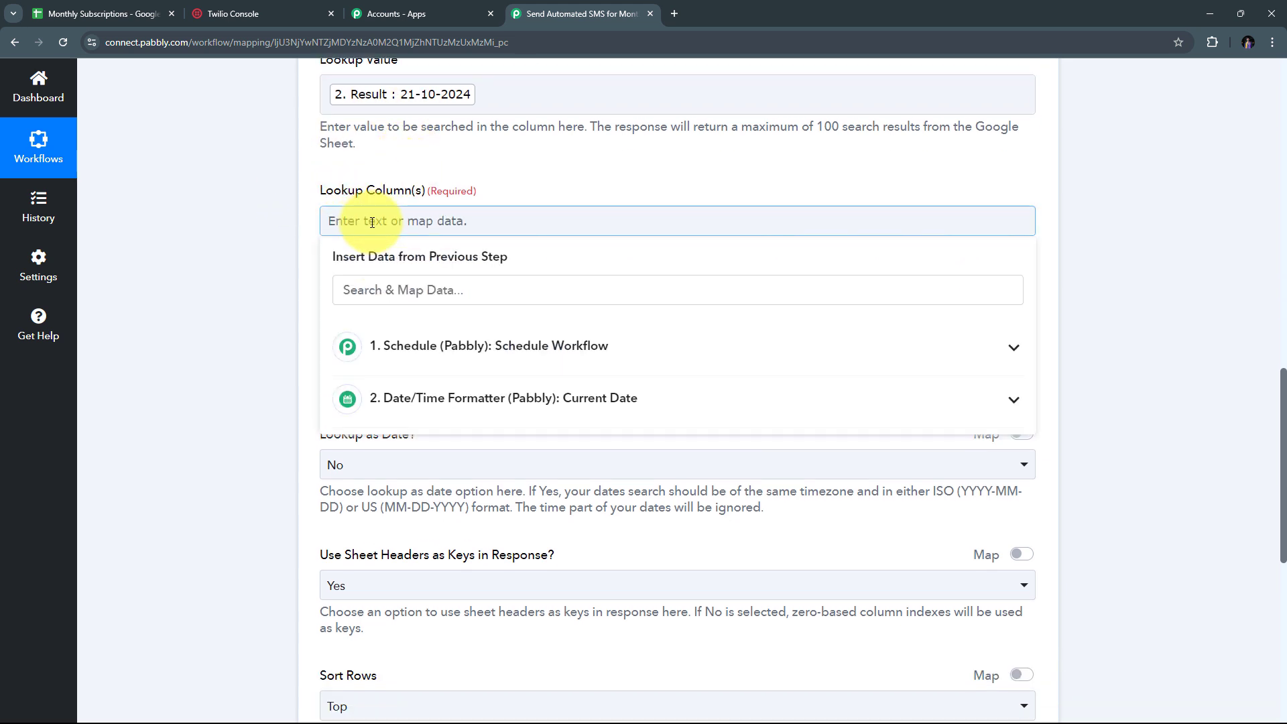
text(E)
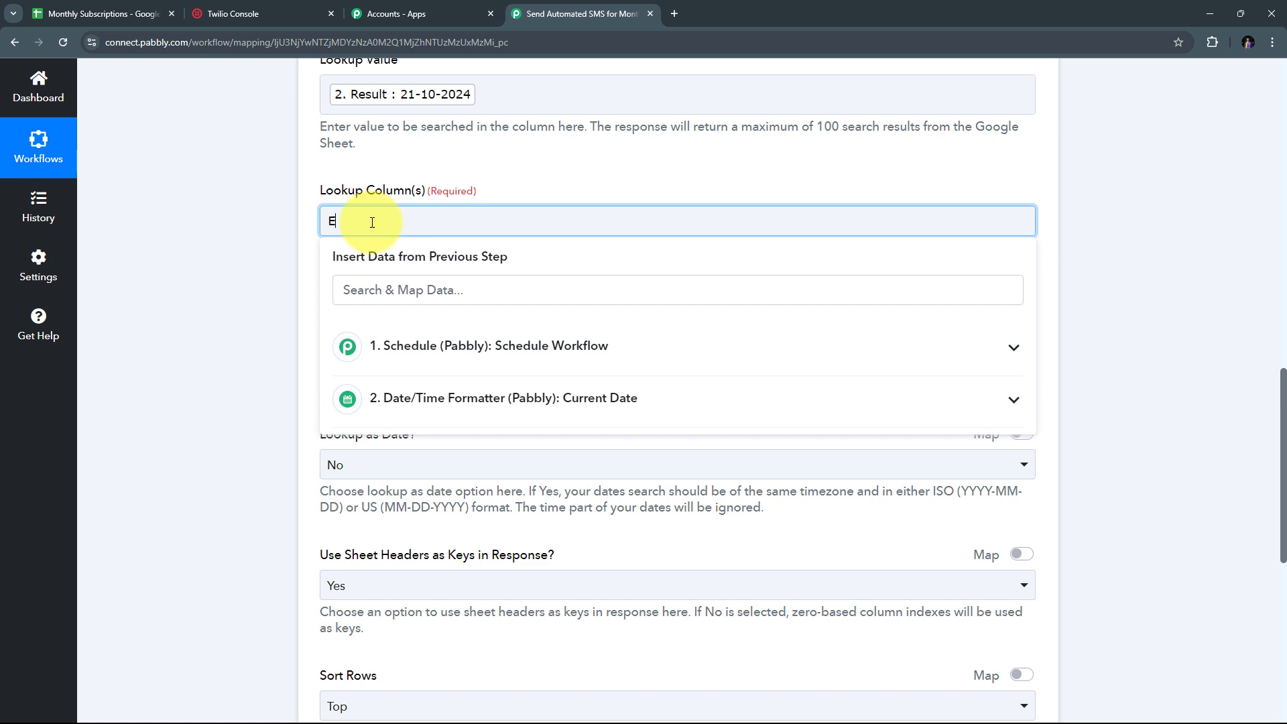
click(236, 189)
Check the last filled column in the subscriptions sheet and set the lookup's end column of data to G
scroll(255, 228, down, 1)
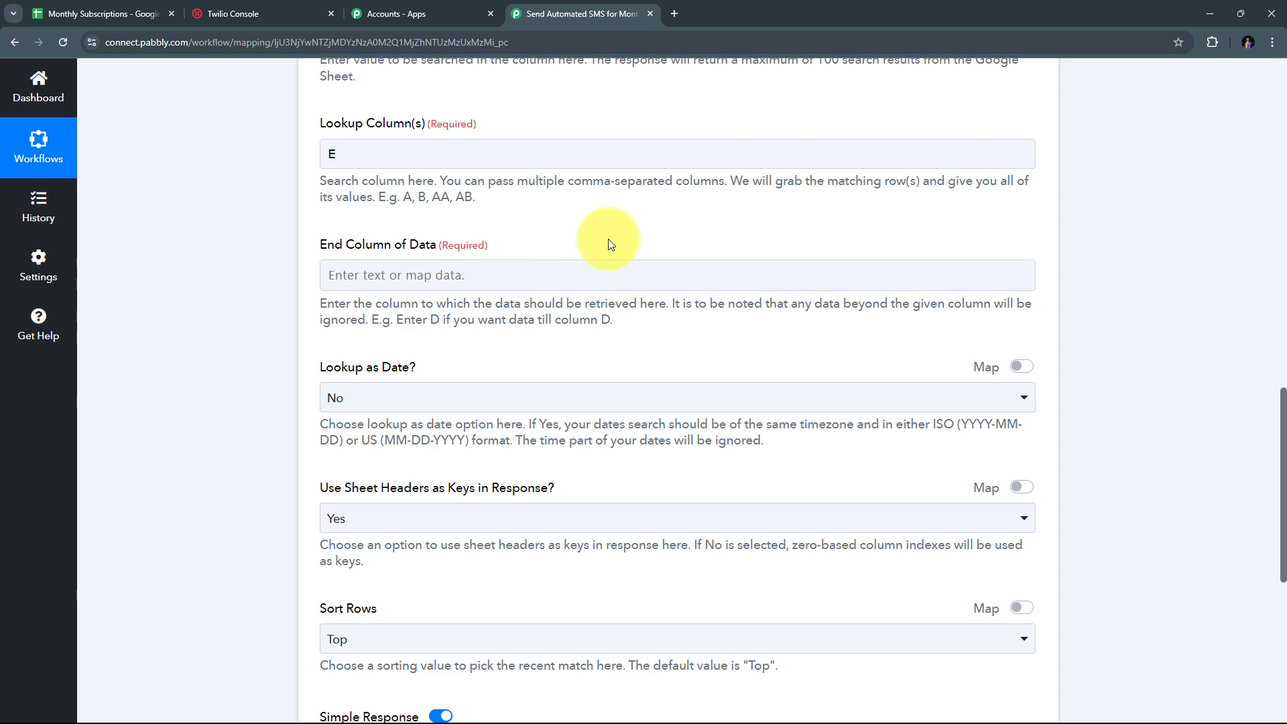
click(100, 13)
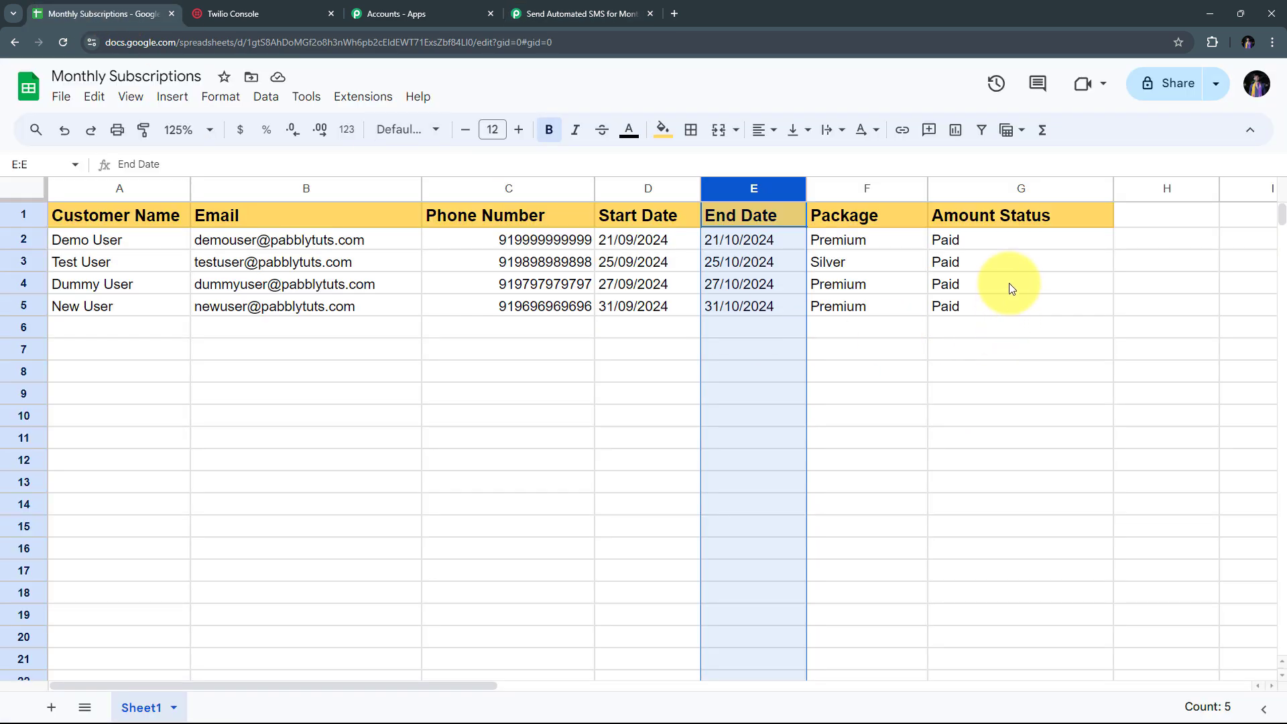
click(1028, 190)
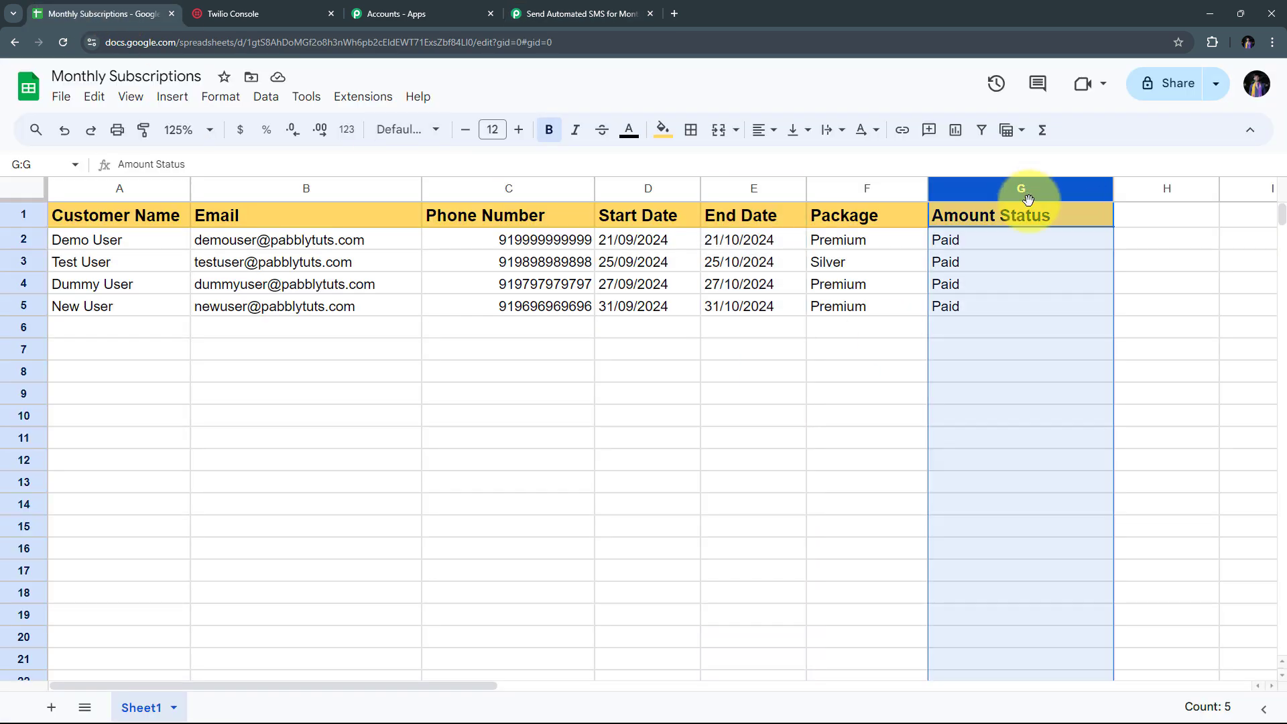
click(1006, 326)
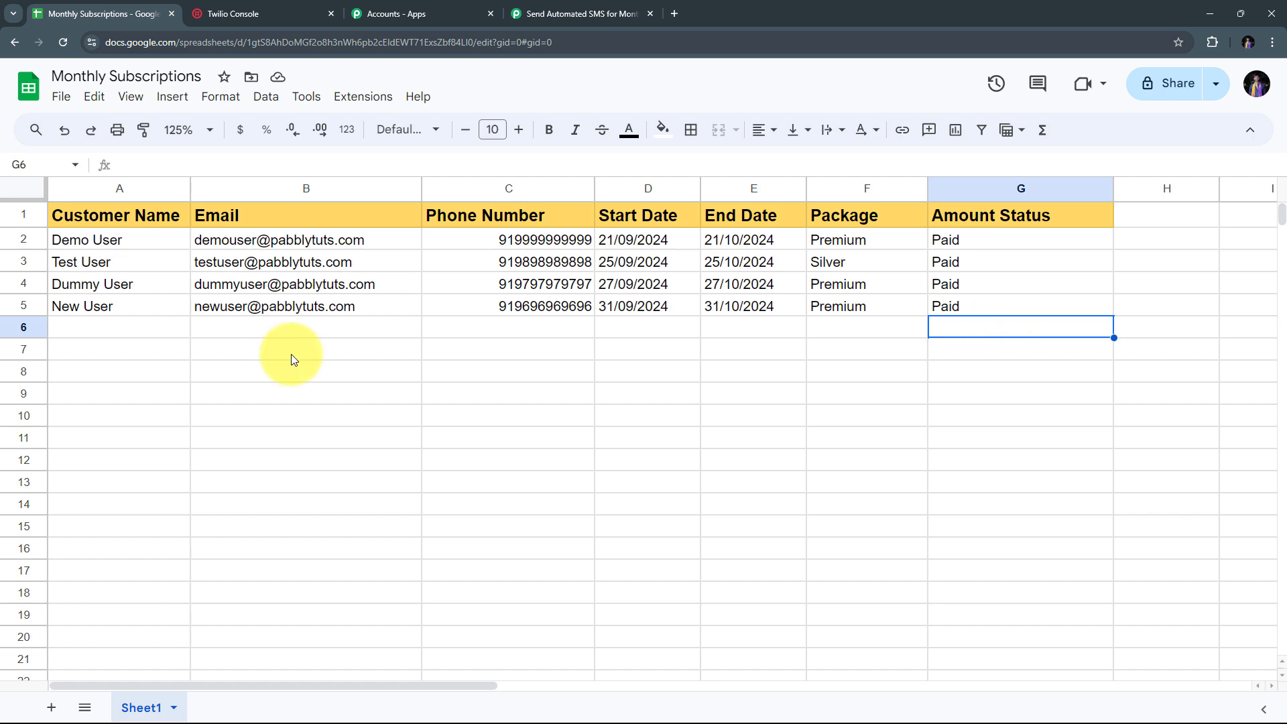
click(564, 8)
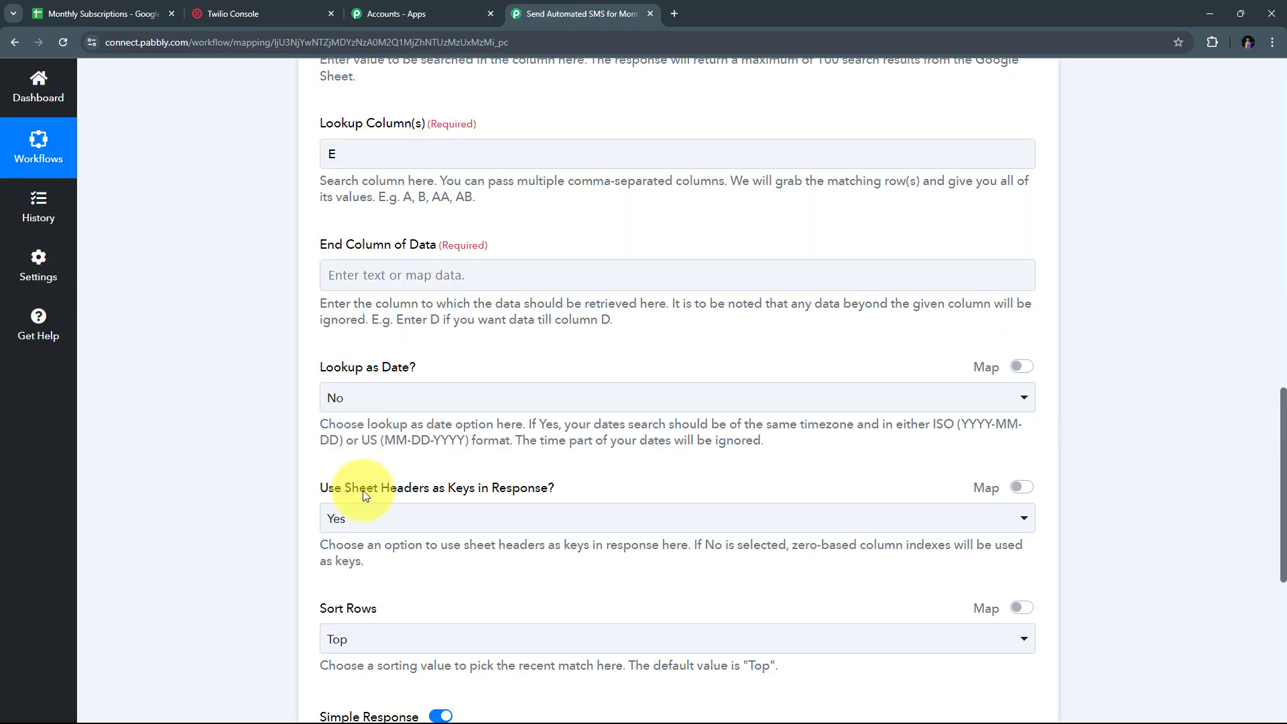
click(375, 281)
text(G)
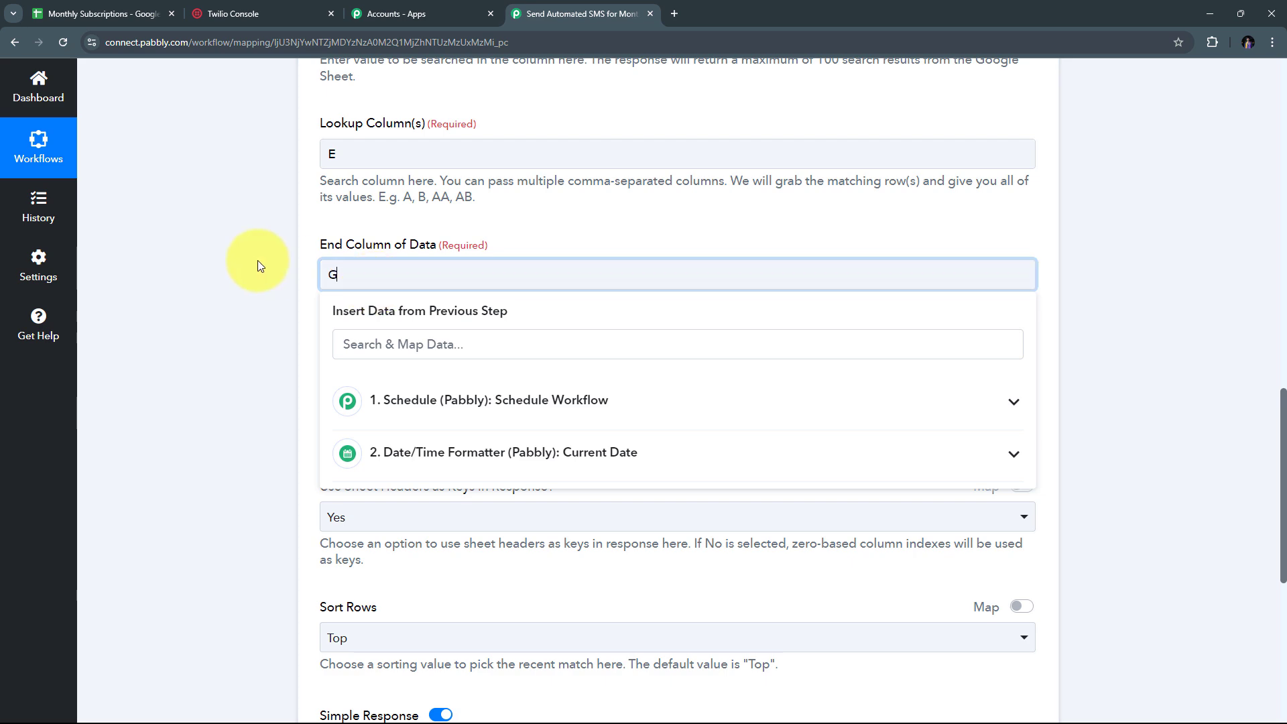
click(268, 261)
scroll(281, 263, up, 2)
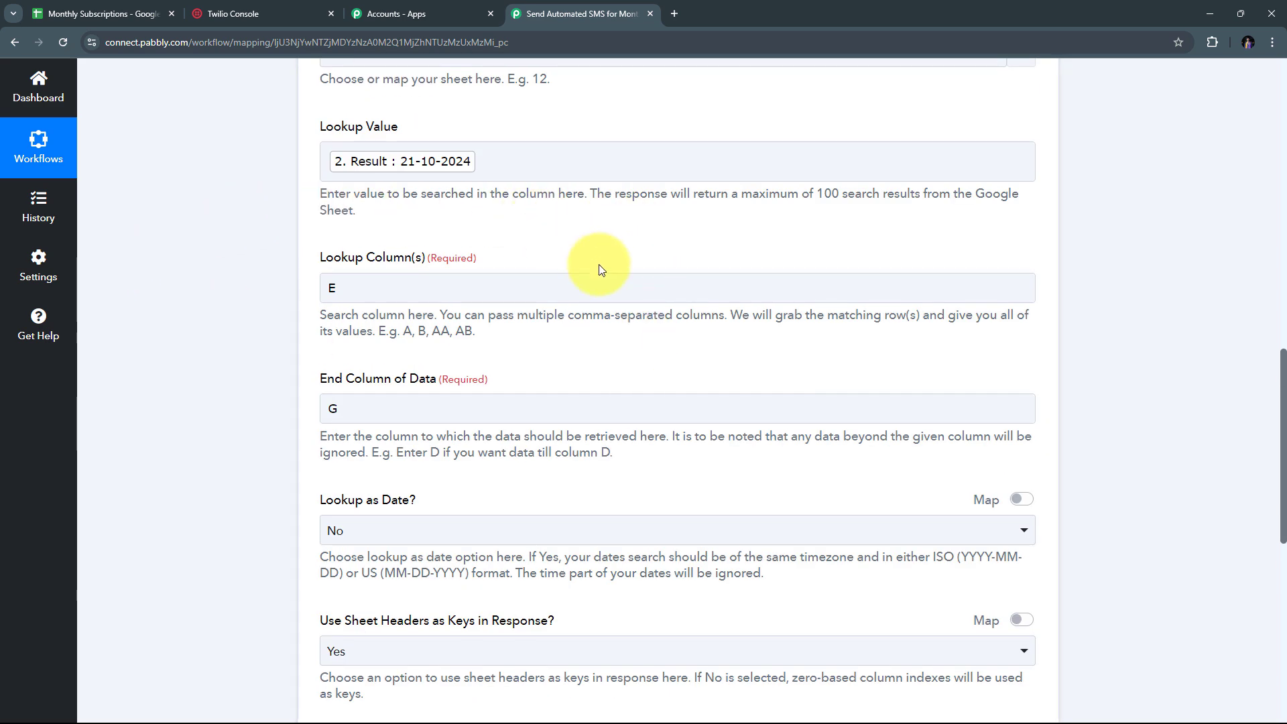
Save the lookup and send a test request with Simple Response turned off, and enlarge the response result to read the returned data
click(630, 297)
scroll(631, 297, down, 2)
scroll(630, 296, down, 5)
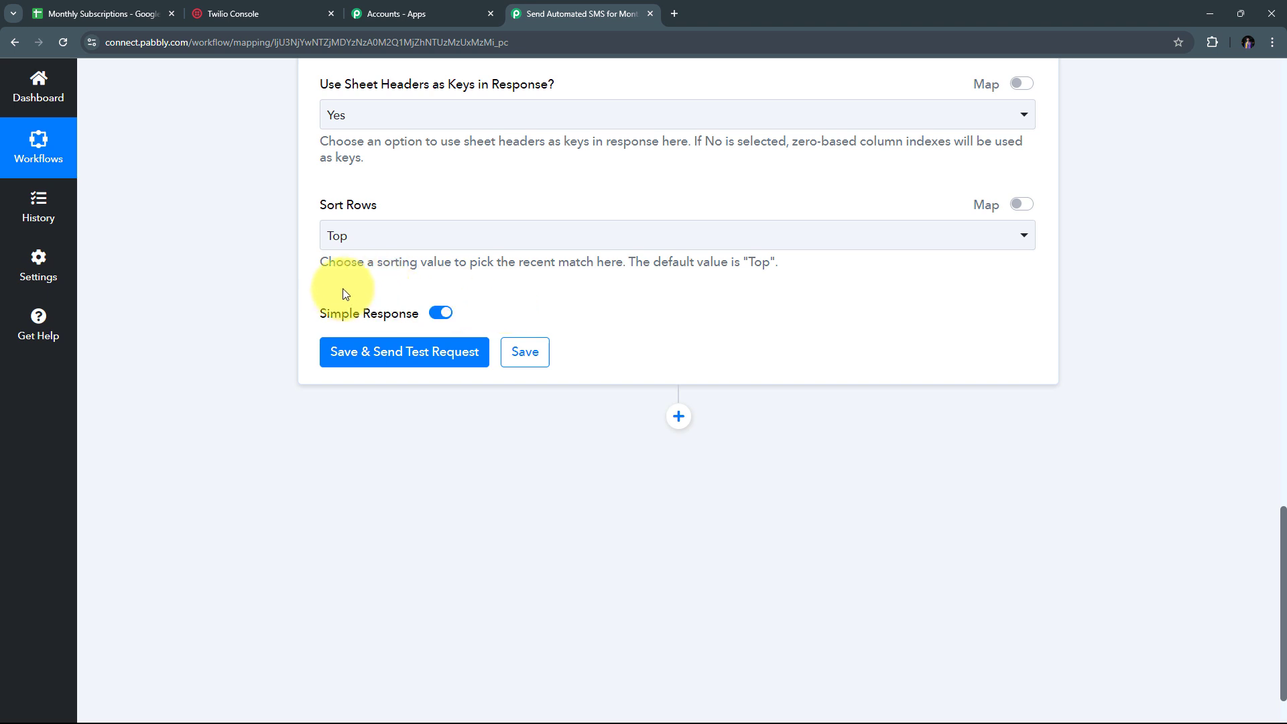
click(437, 313)
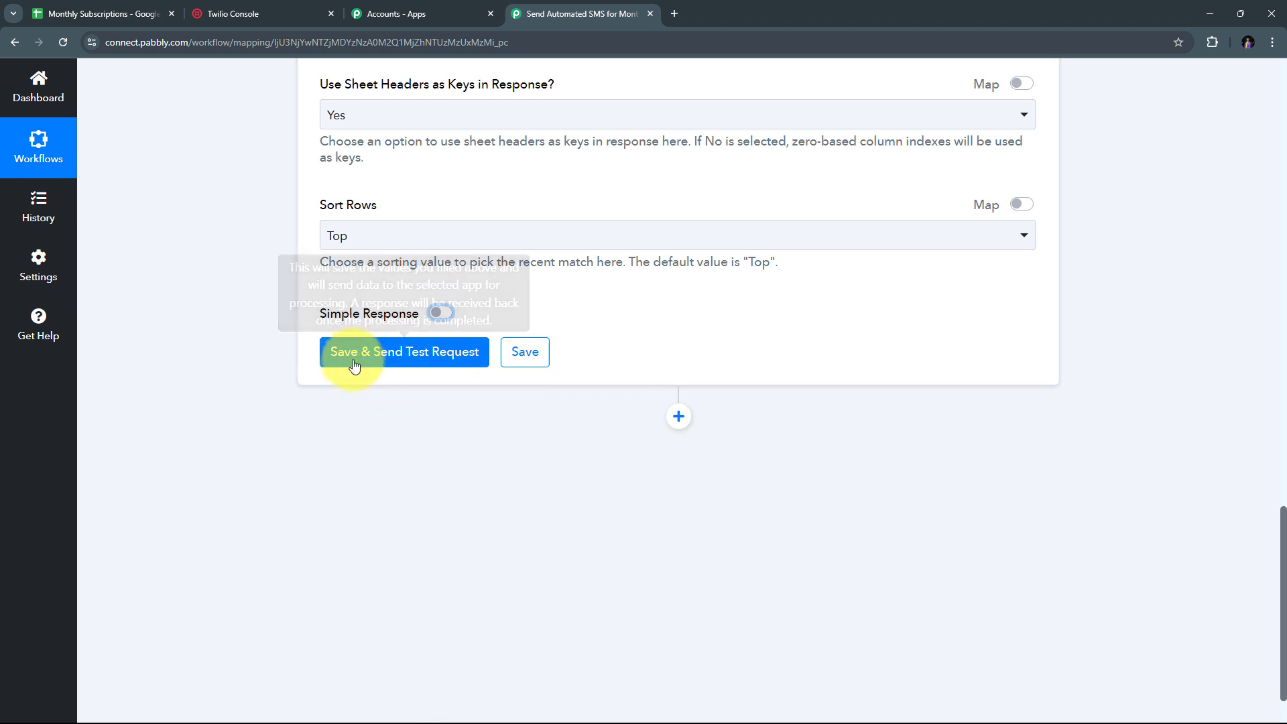
click(395, 357)
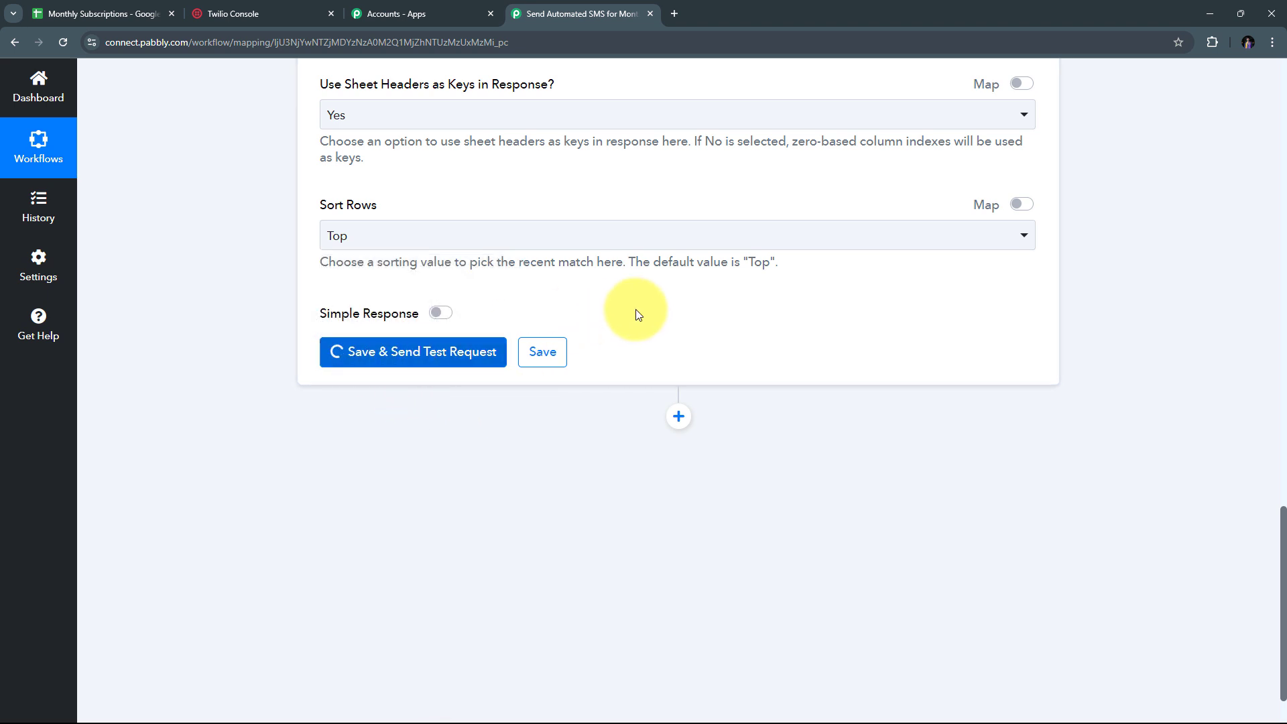
scroll(687, 260, down, 2)
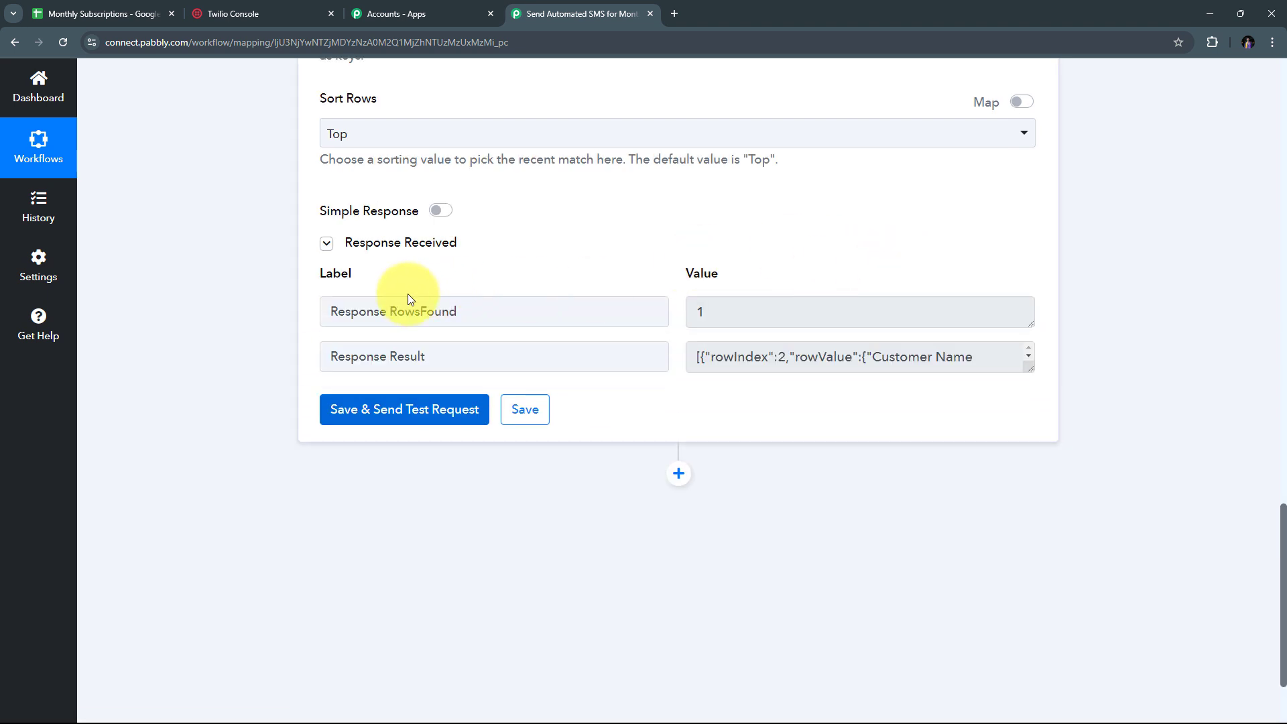
drag(1029, 371, 1030, 528)
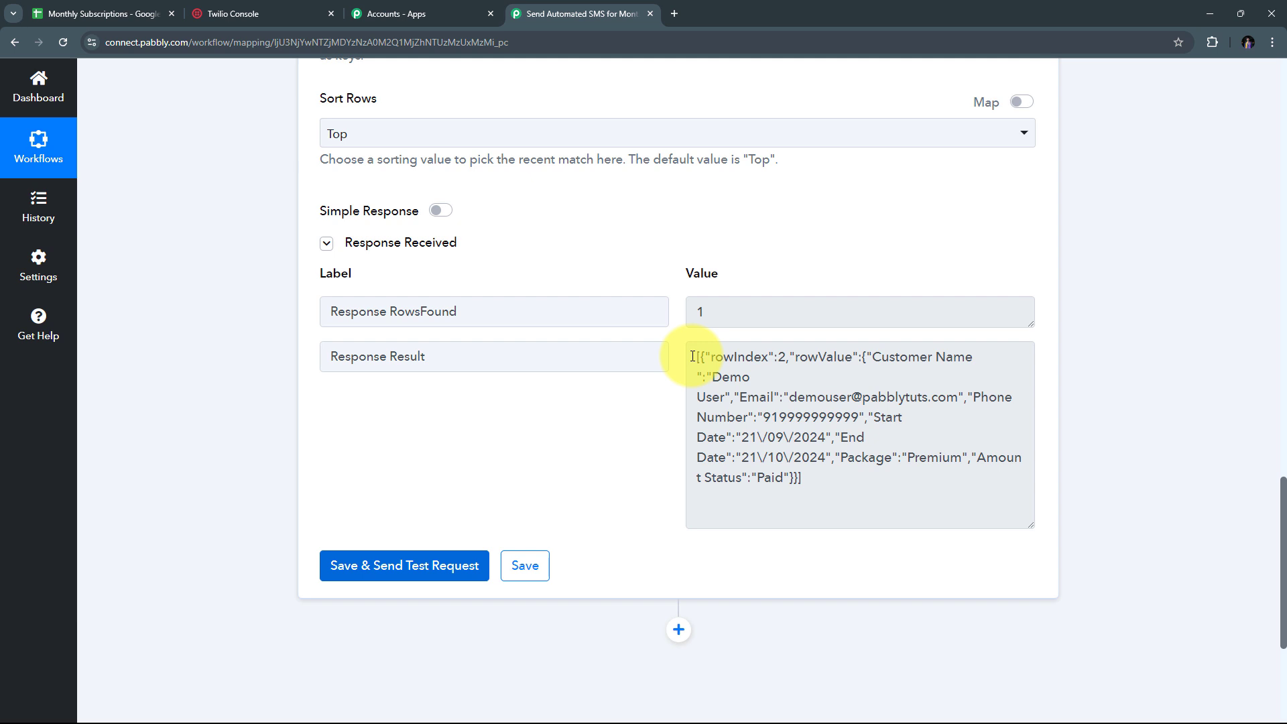
scroll(718, 337, down, 1)
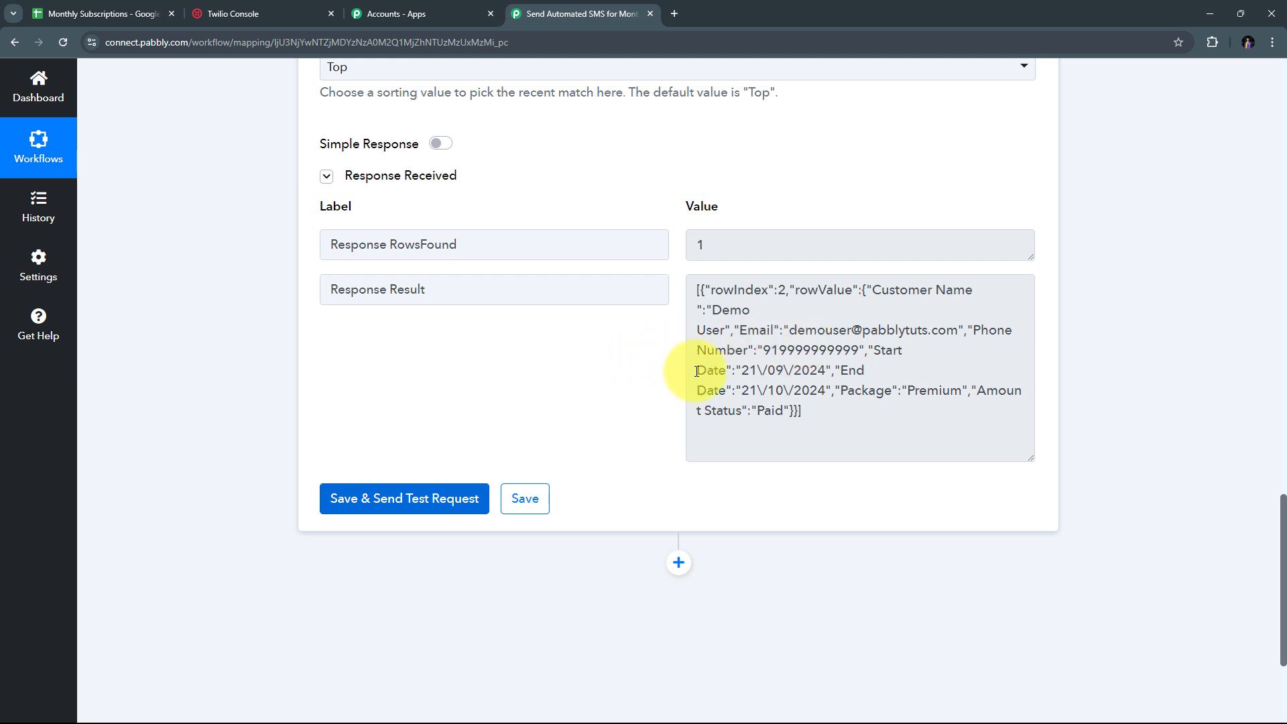
scroll(1076, 313, down, 3)
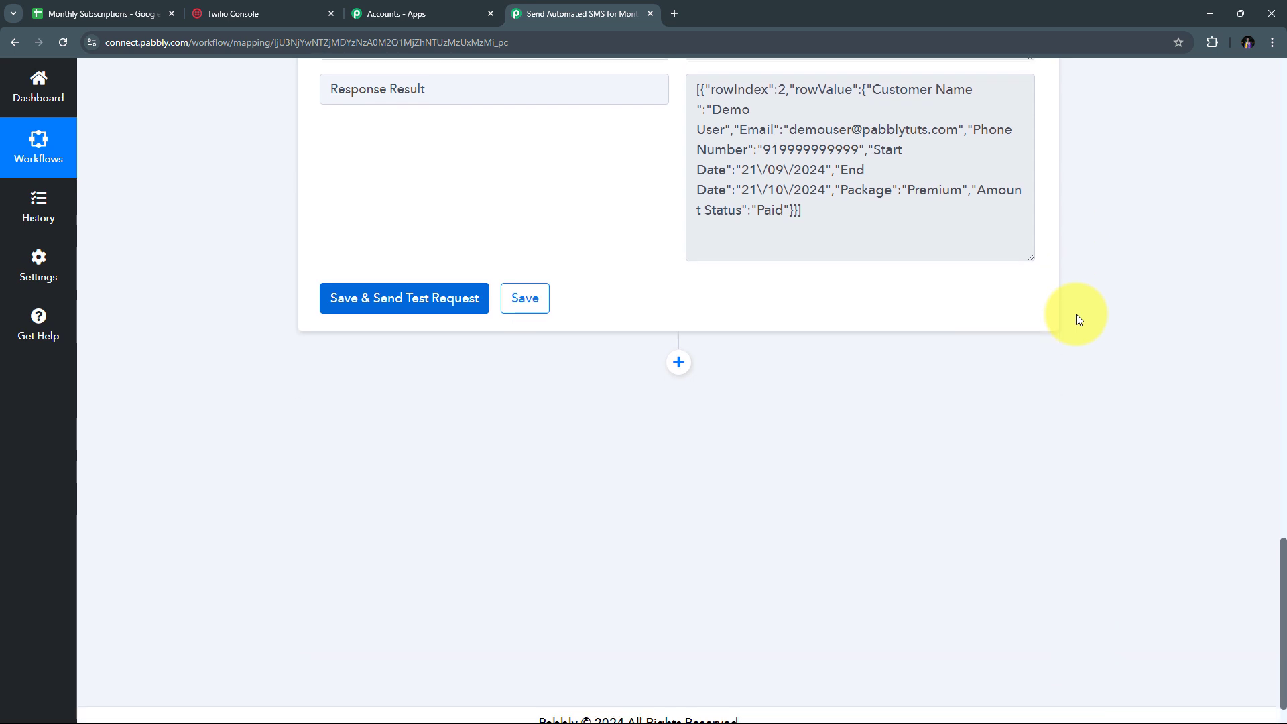
Add an Iterator (Pabbly) action after the Google Sheets lookup and set its action event to Process Arrays
click(679, 362)
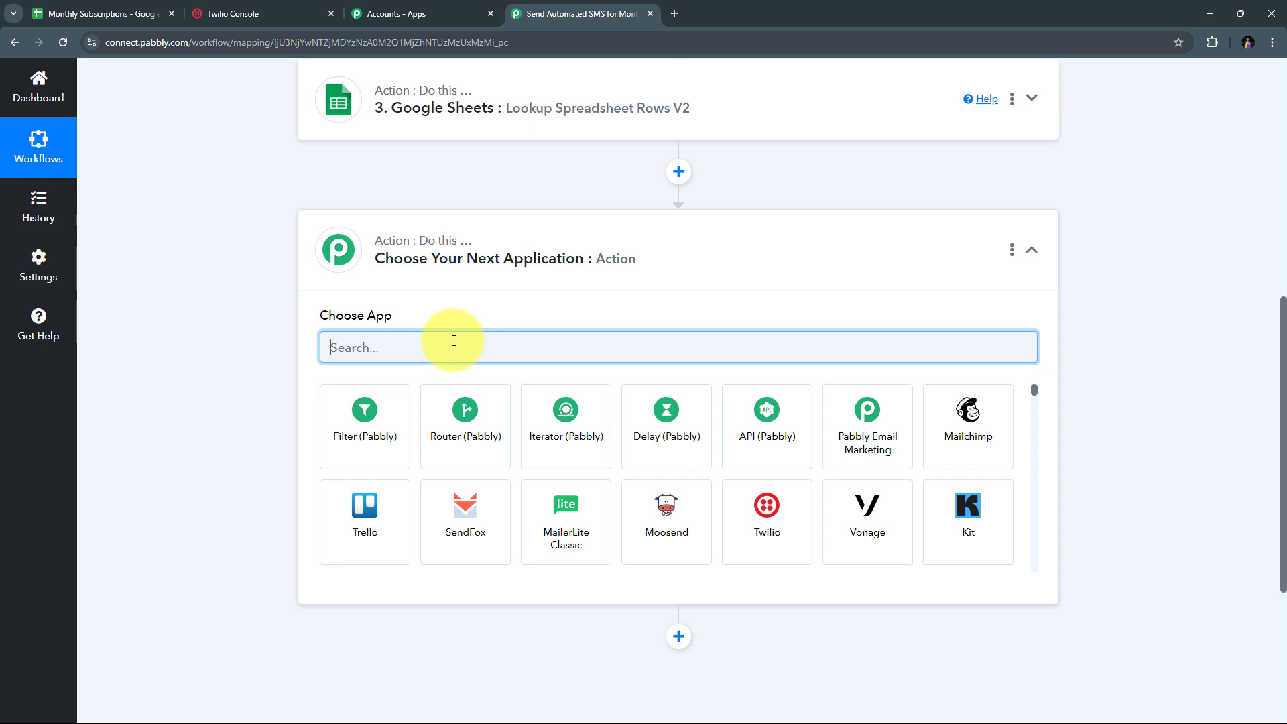
click(566, 427)
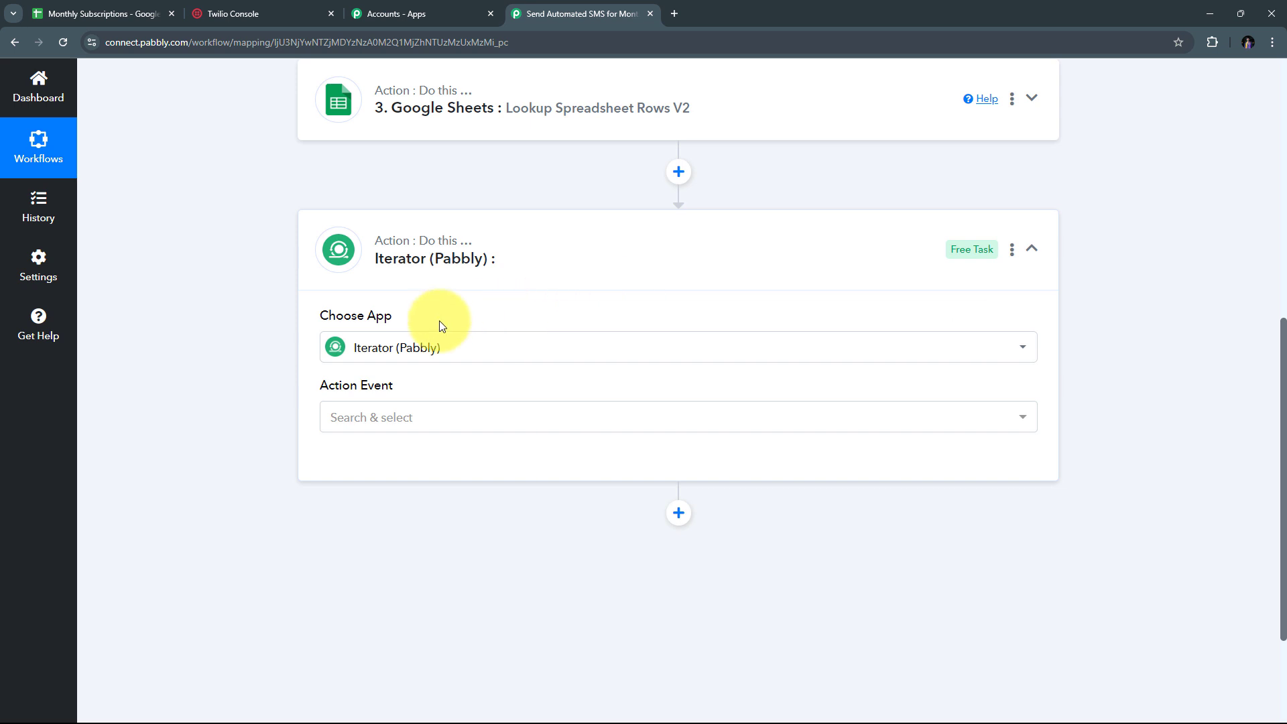
scroll(439, 327, down, 3)
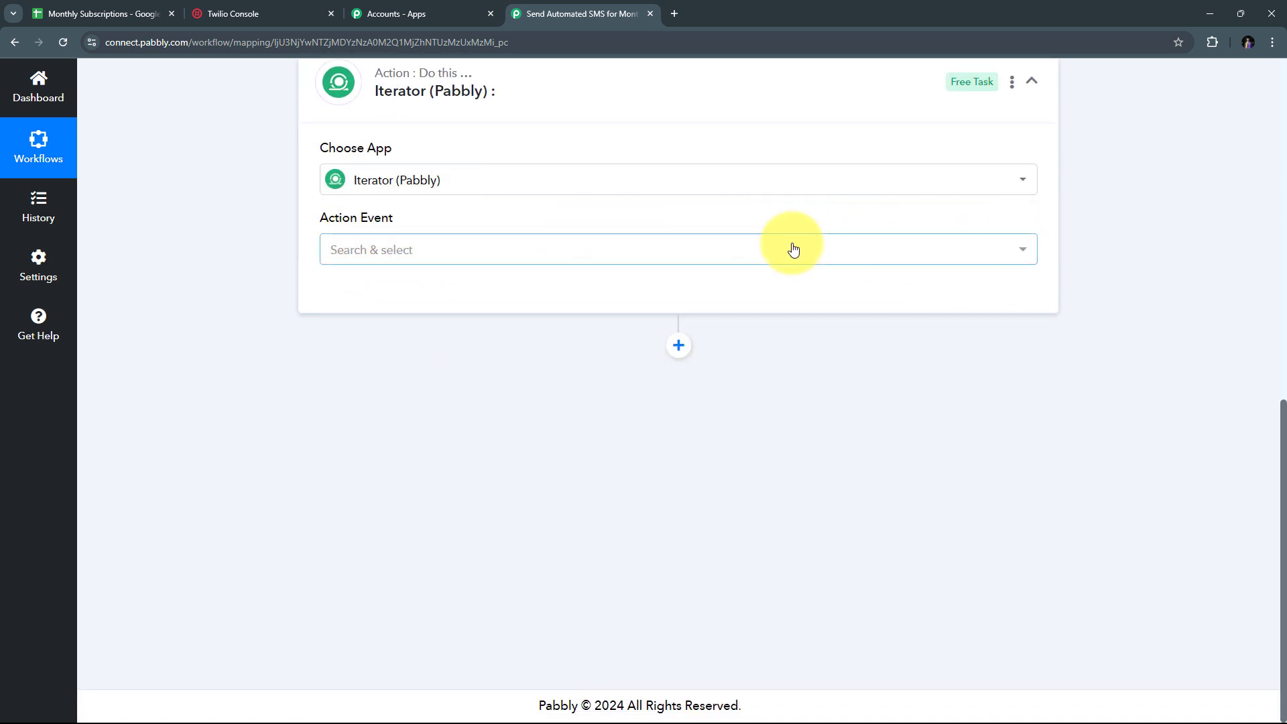
click(686, 253)
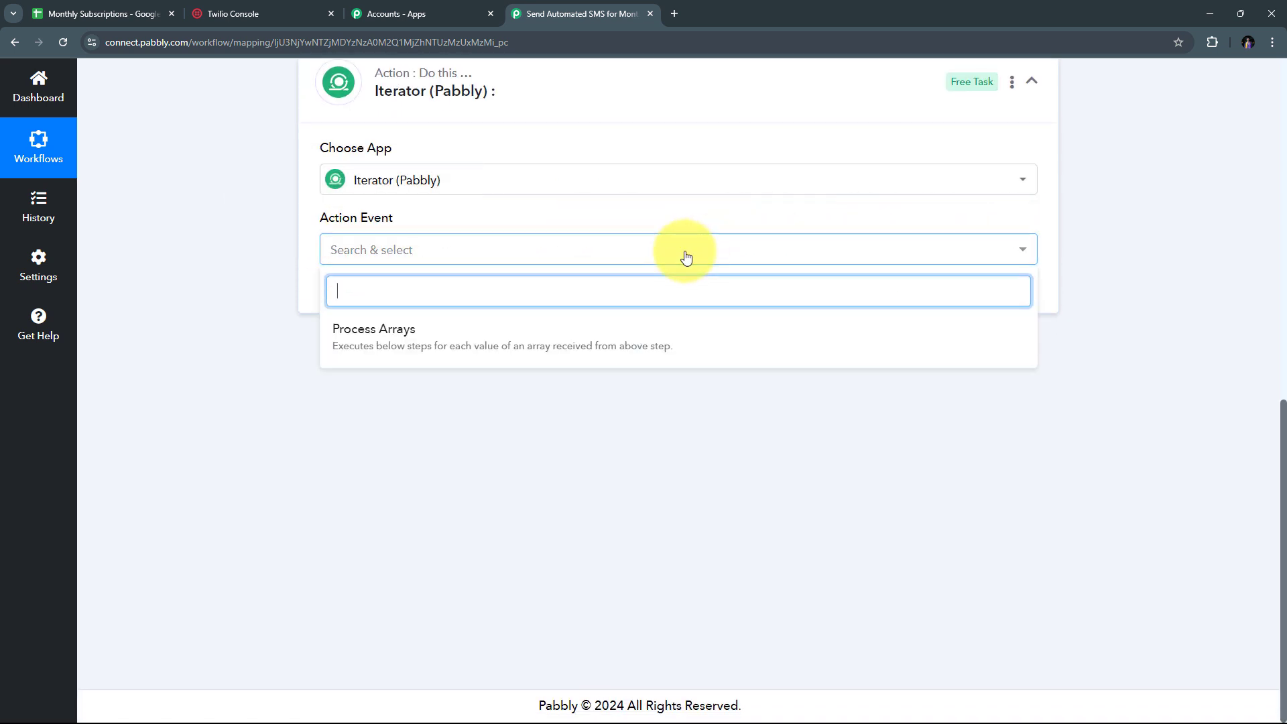
click(398, 341)
scroll(408, 296, up, 1)
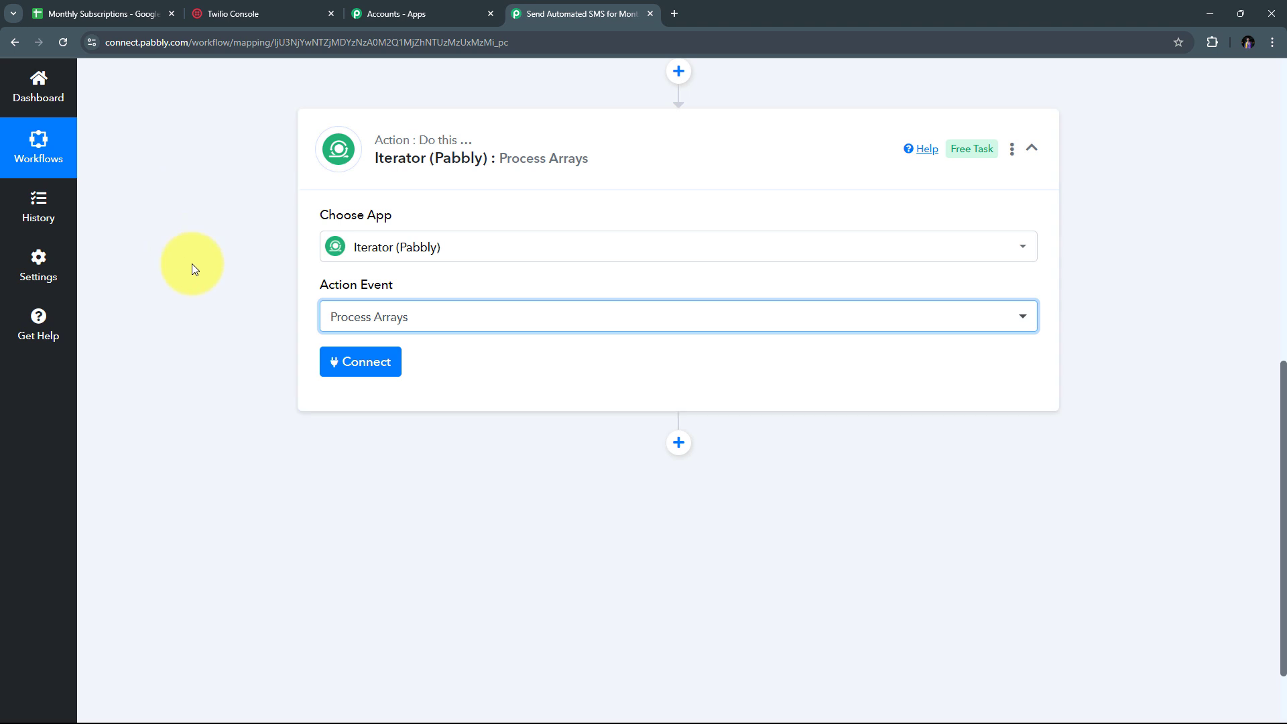
Connect the Iterator and choose 3. Response Result [] from the Google Sheets lookup as its array
click(366, 366)
scroll(536, 349, down, 1)
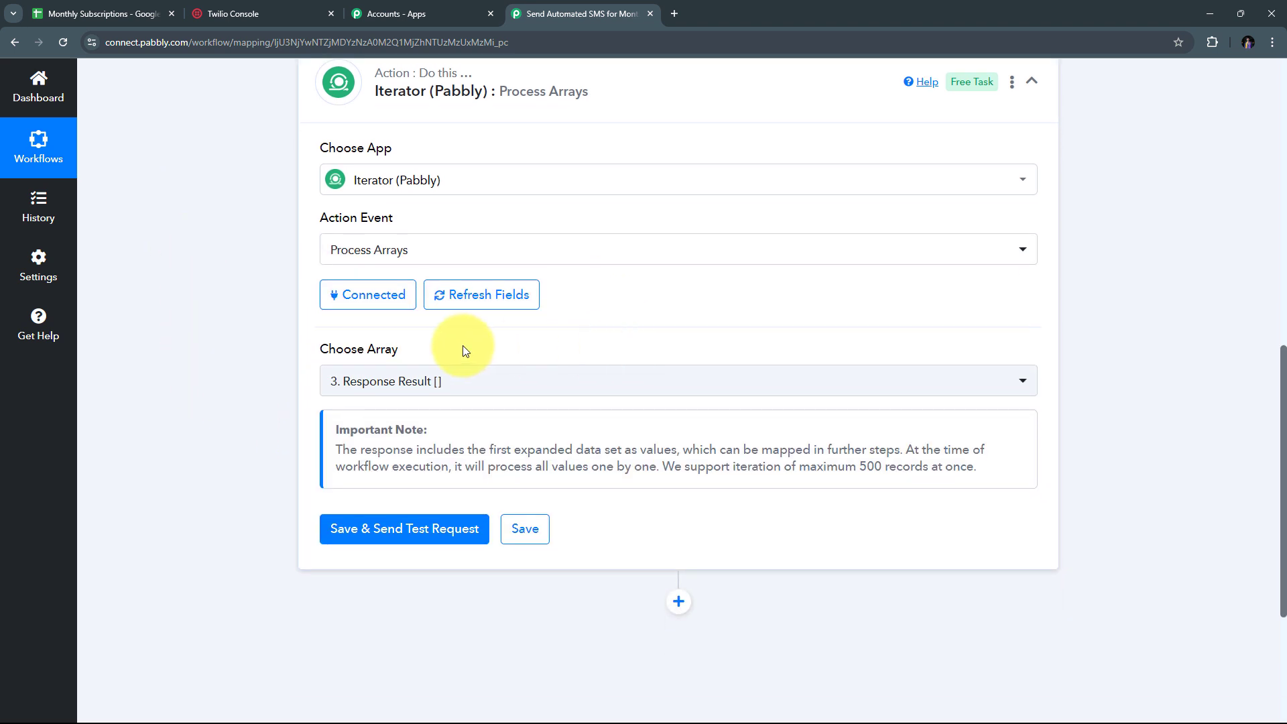
click(673, 381)
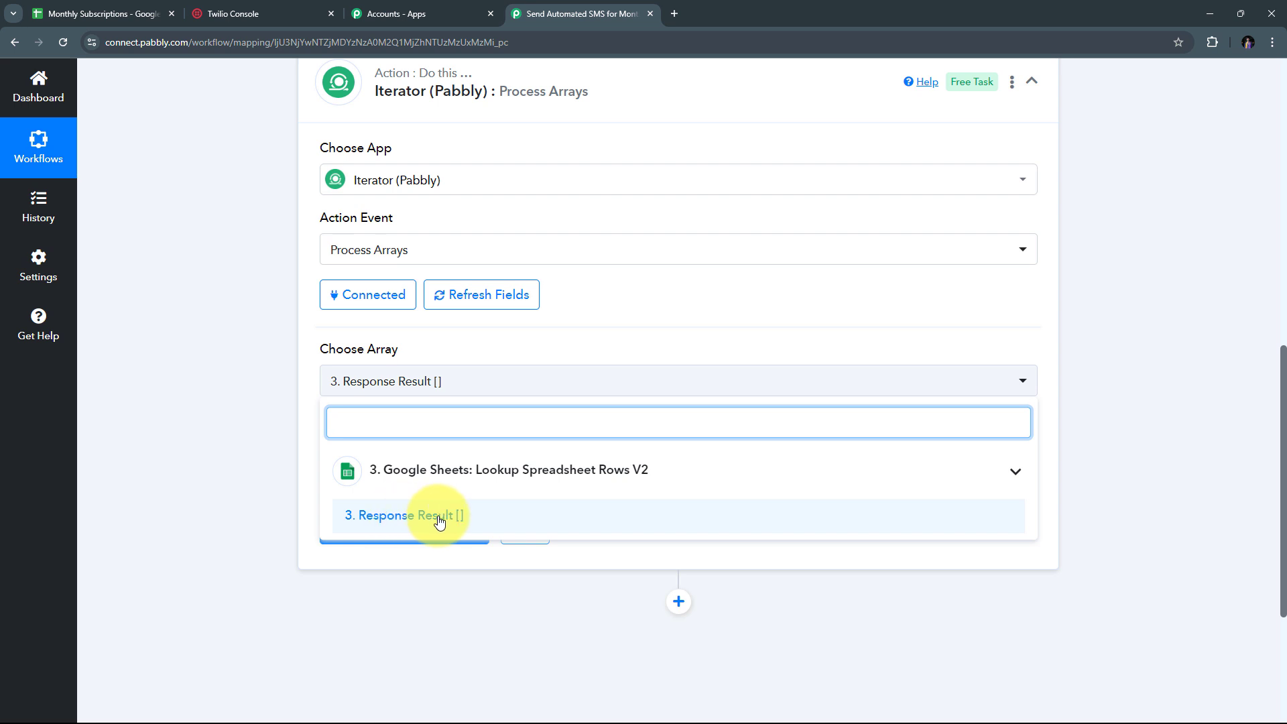
click(403, 520)
scroll(626, 335, down, 1)
scroll(625, 334, down, 1)
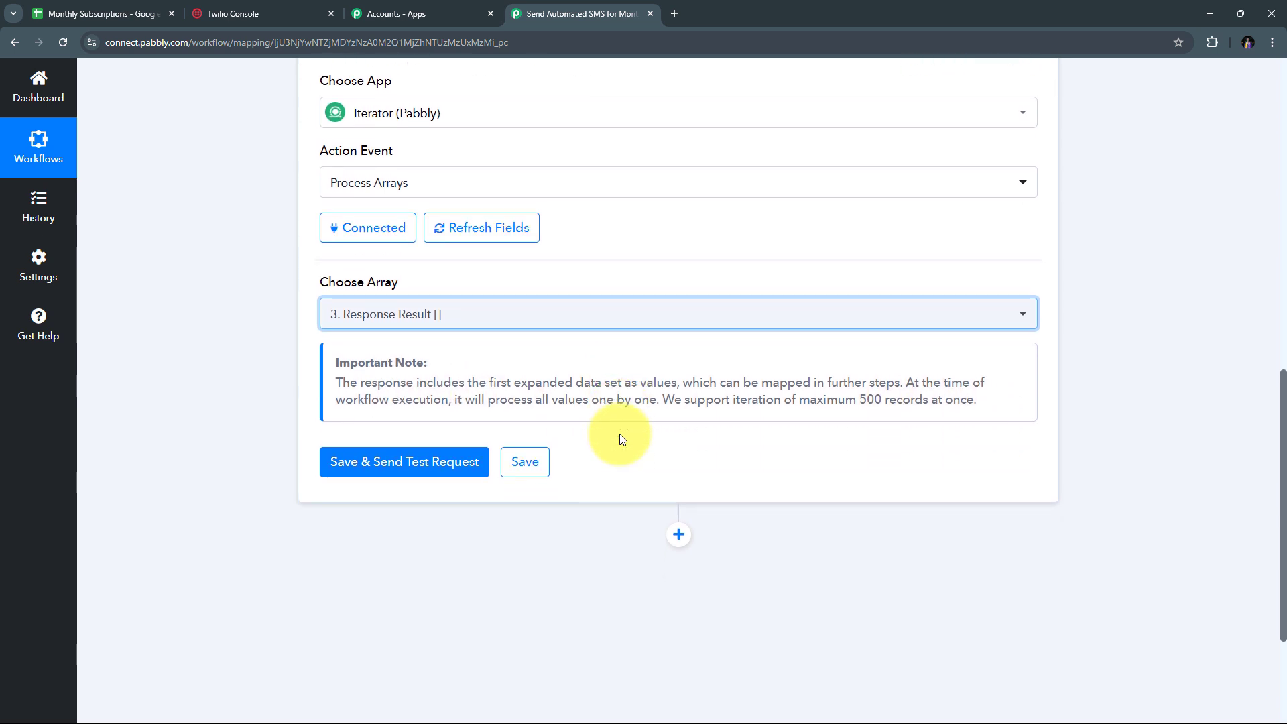
Save the Iterator step and send a test request
scroll(619, 434, down, 2)
scroll(600, 442, up, 1)
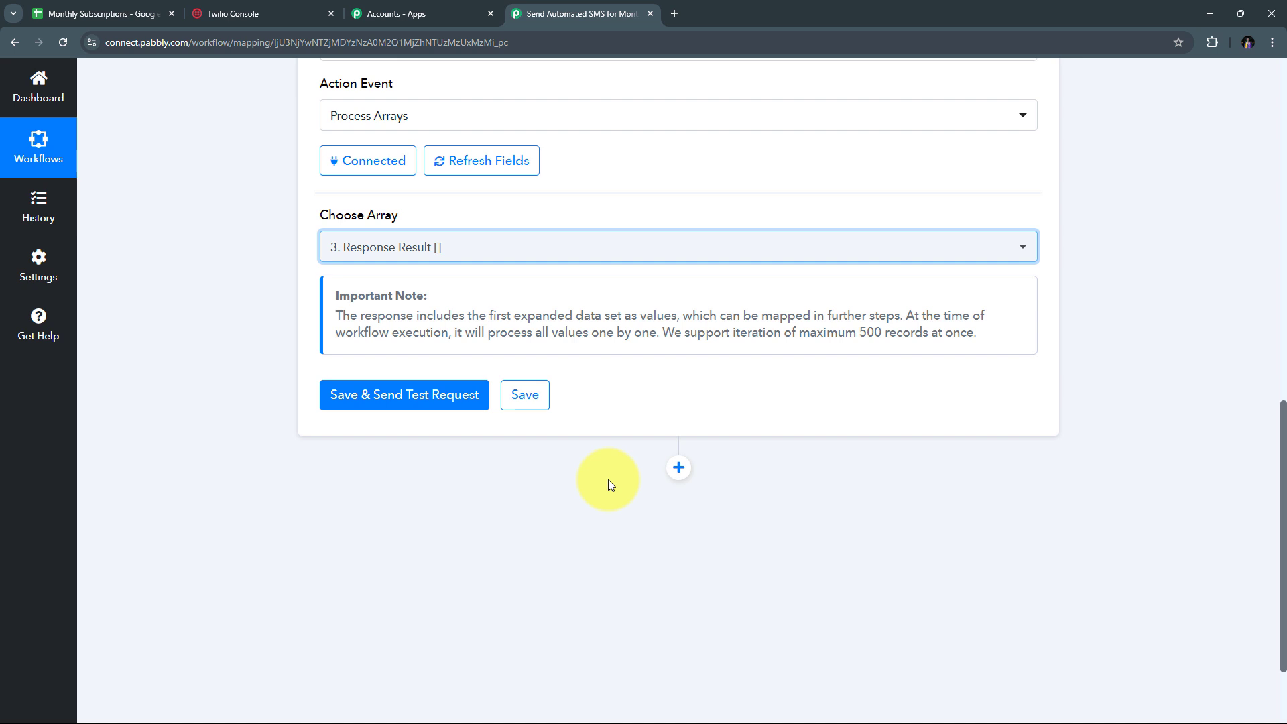
click(422, 405)
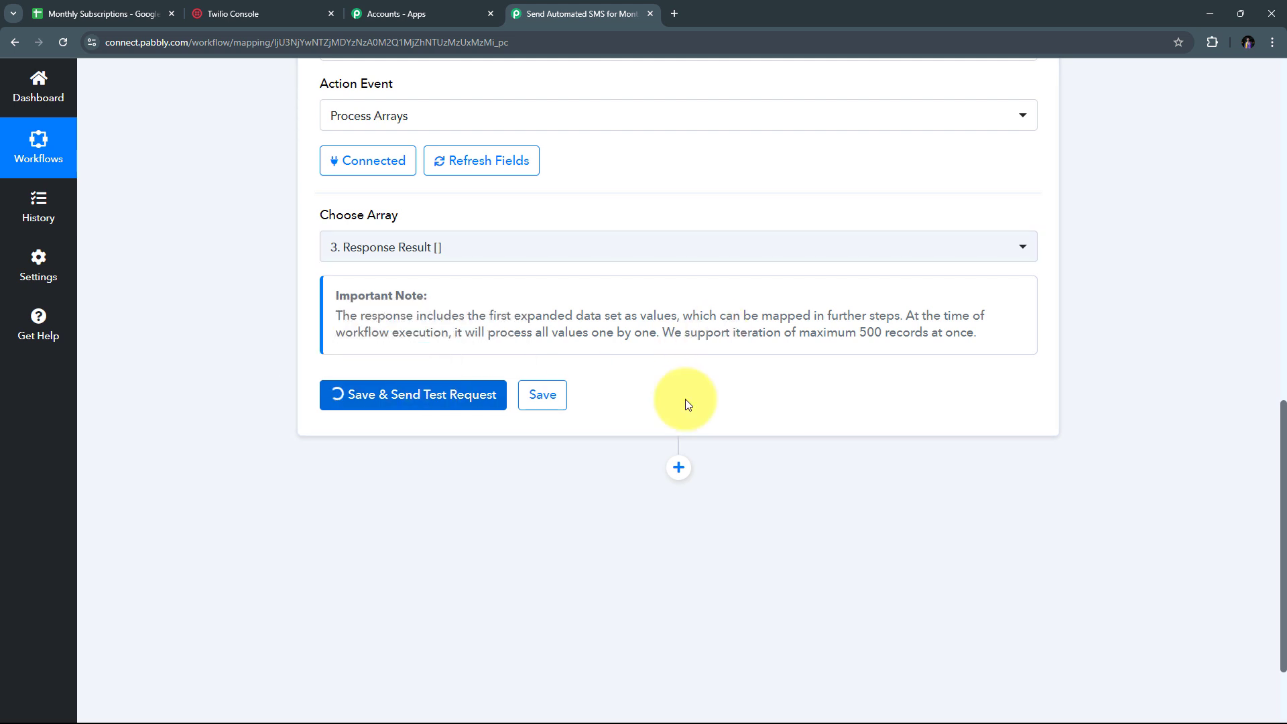
scroll(870, 343, down, 2)
scroll(871, 343, down, 1)
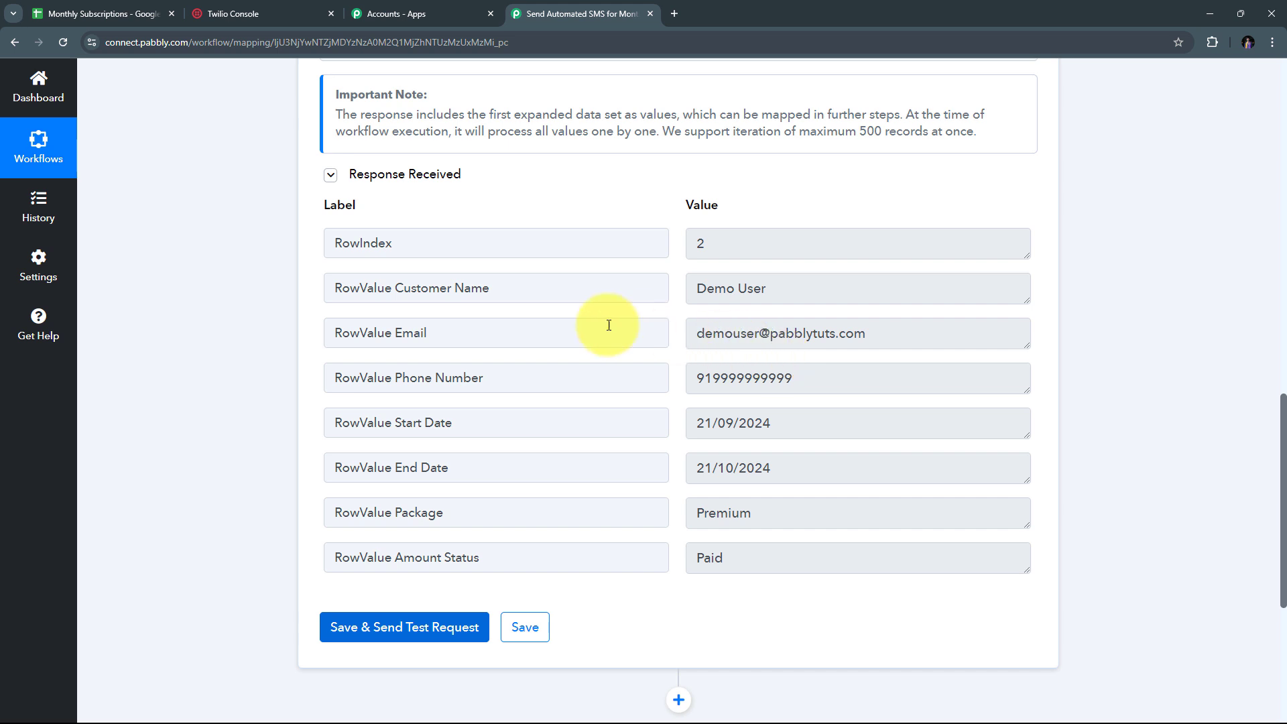
Review the Iterator's received customer name, email, phone number, start and end dates, package and amount status
scroll(704, 315, up, 1)
drag(795, 357, 654, 370)
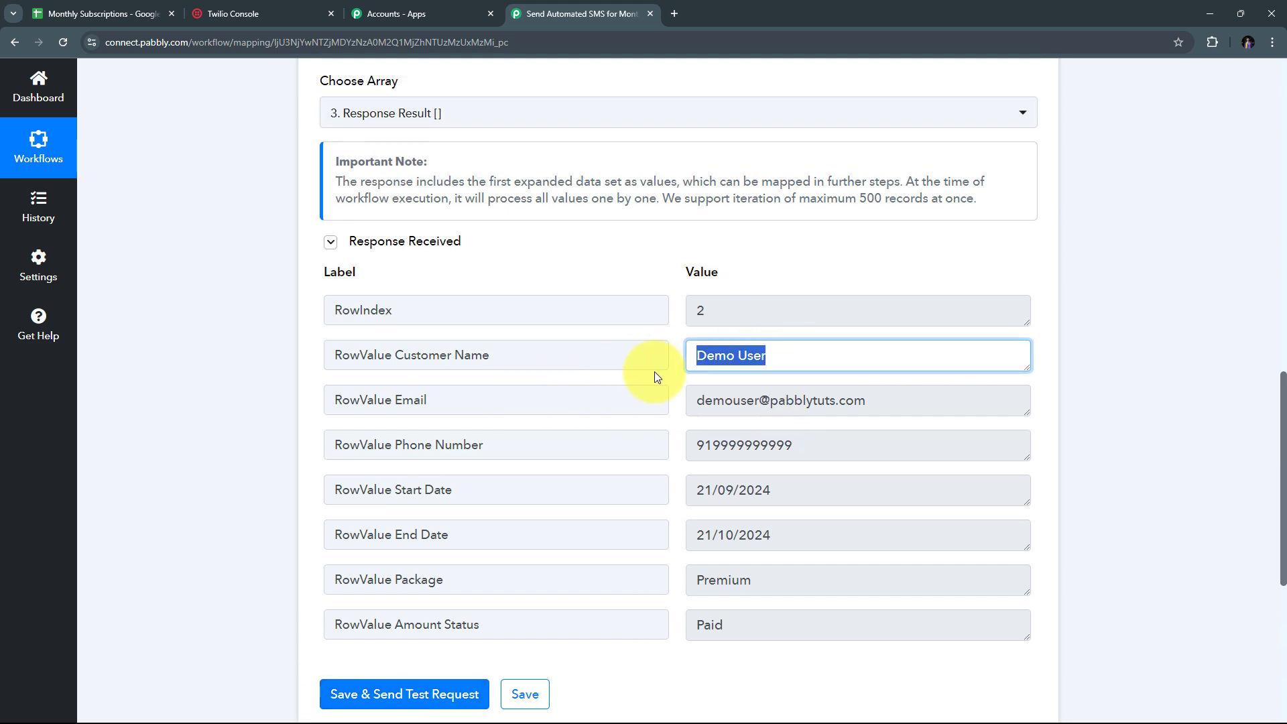
scroll(762, 360, down, 1)
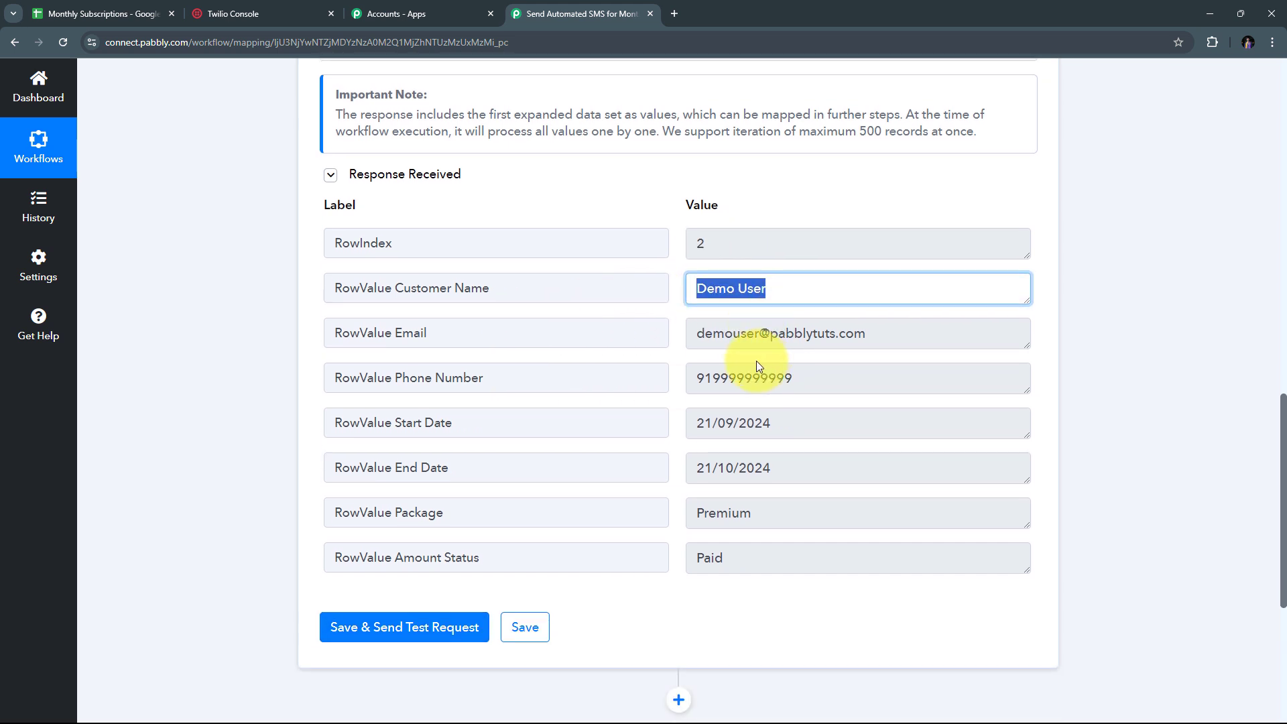
click(684, 317)
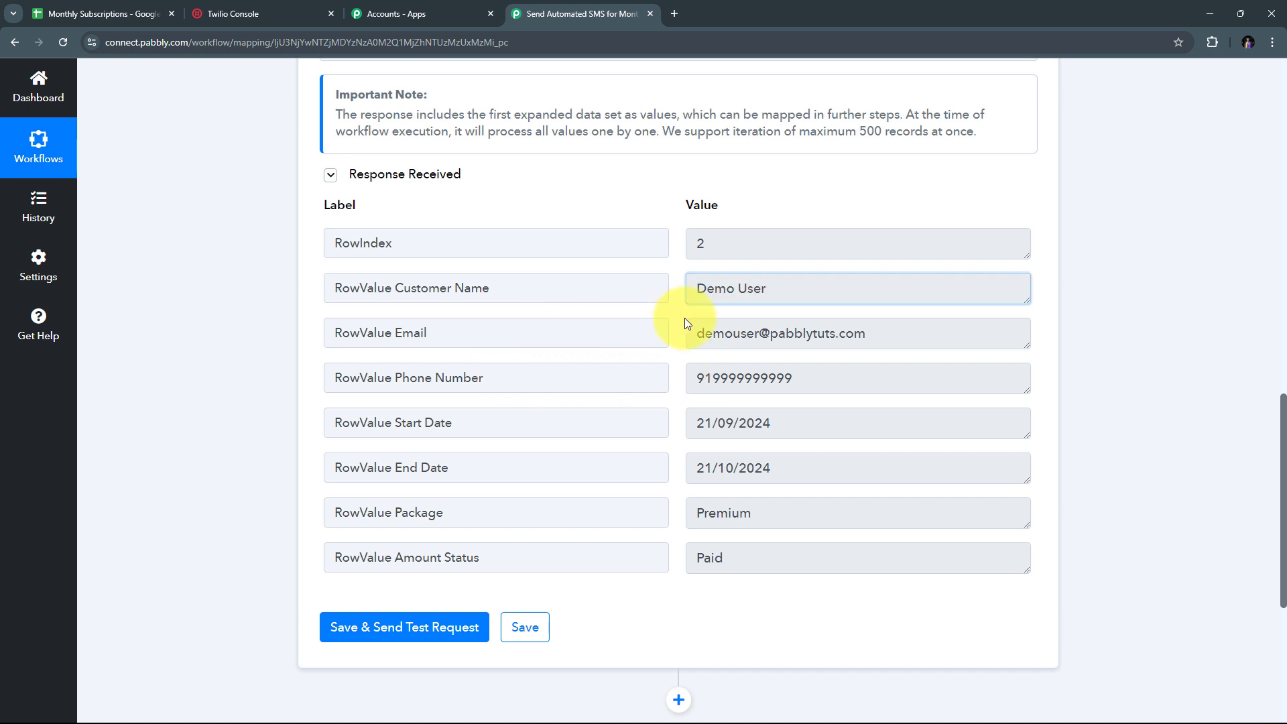
drag(791, 291, 570, 292)
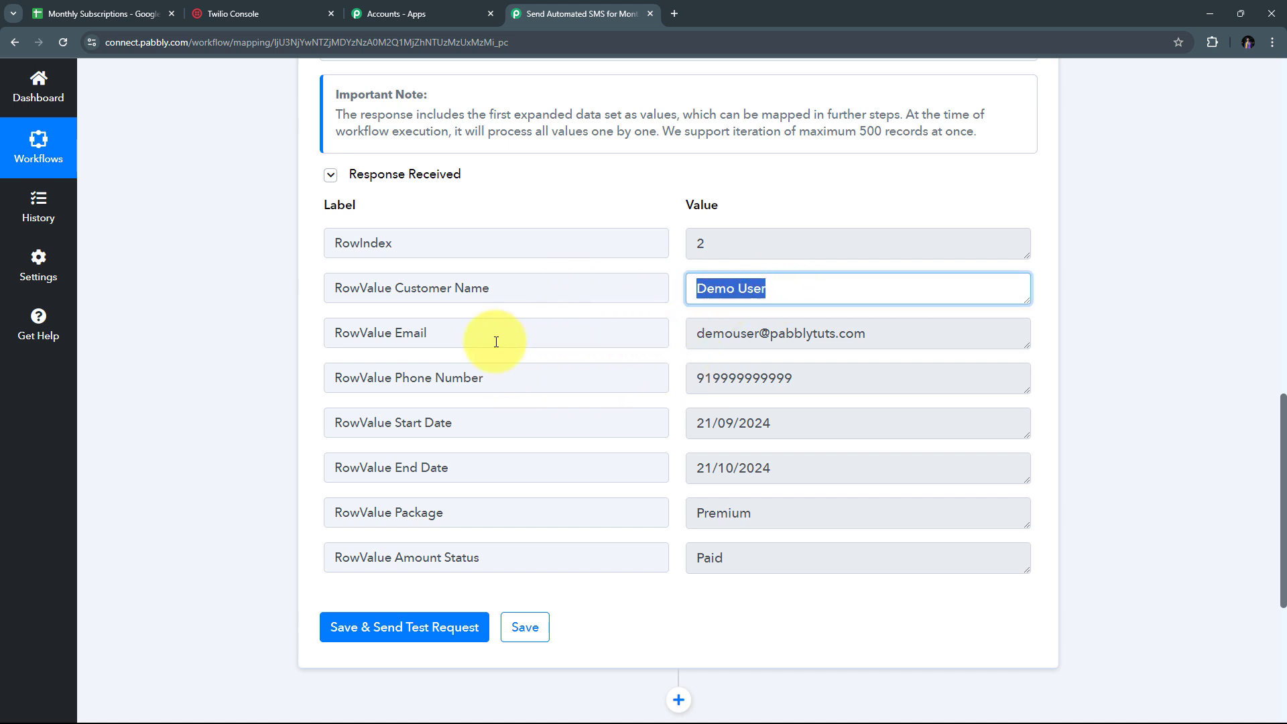
drag(960, 340, 629, 356)
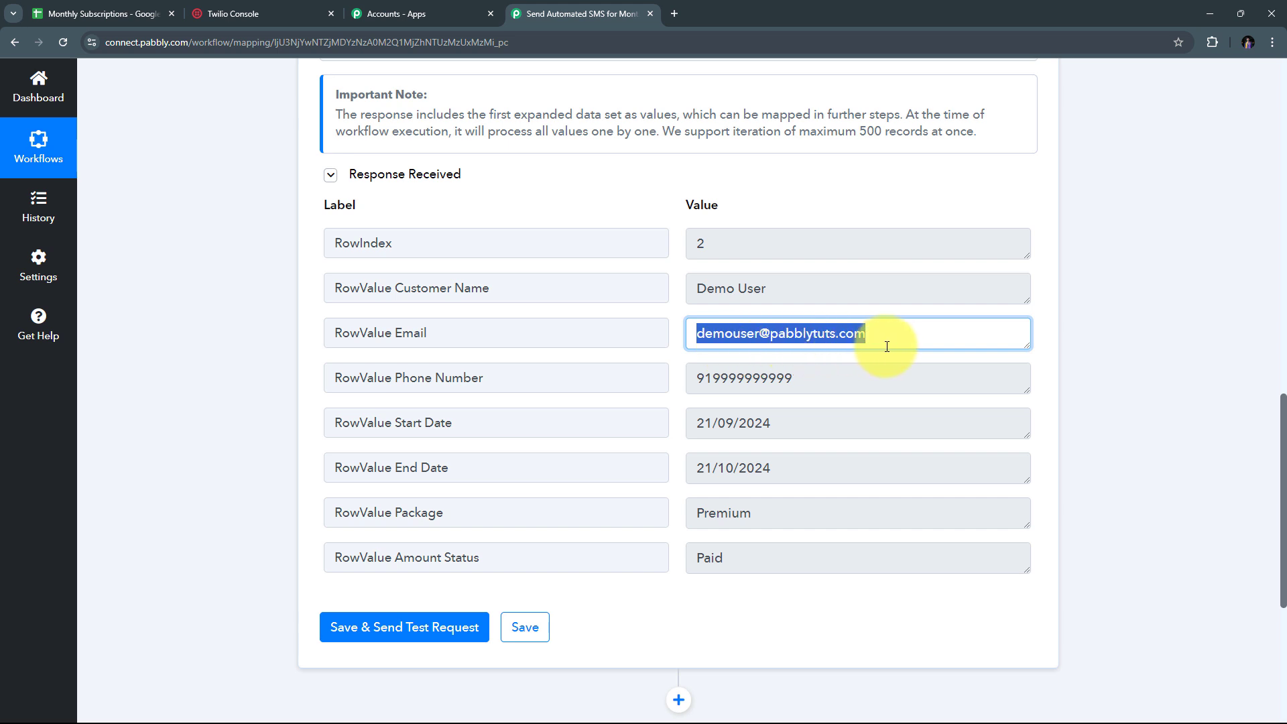
drag(872, 379, 541, 391)
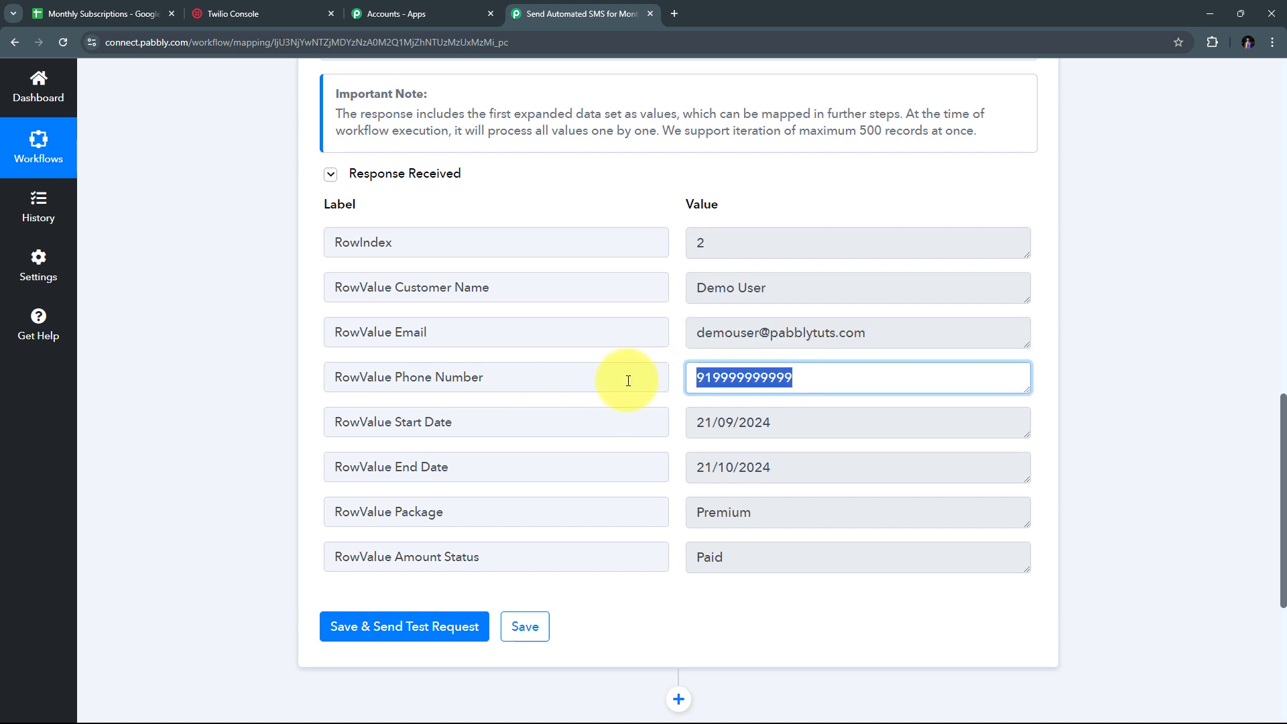
scroll(691, 382, down, 1)
drag(853, 405, 698, 410)
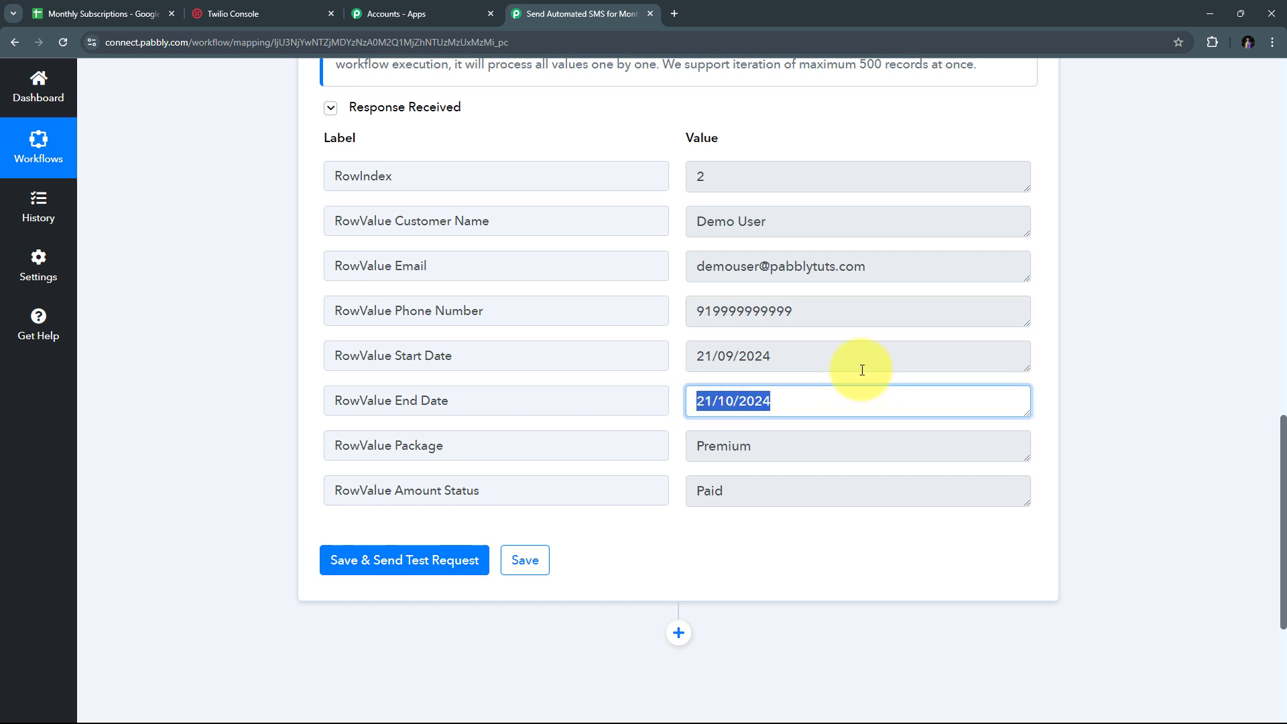
drag(857, 365, 572, 365)
drag(819, 438, 690, 445)
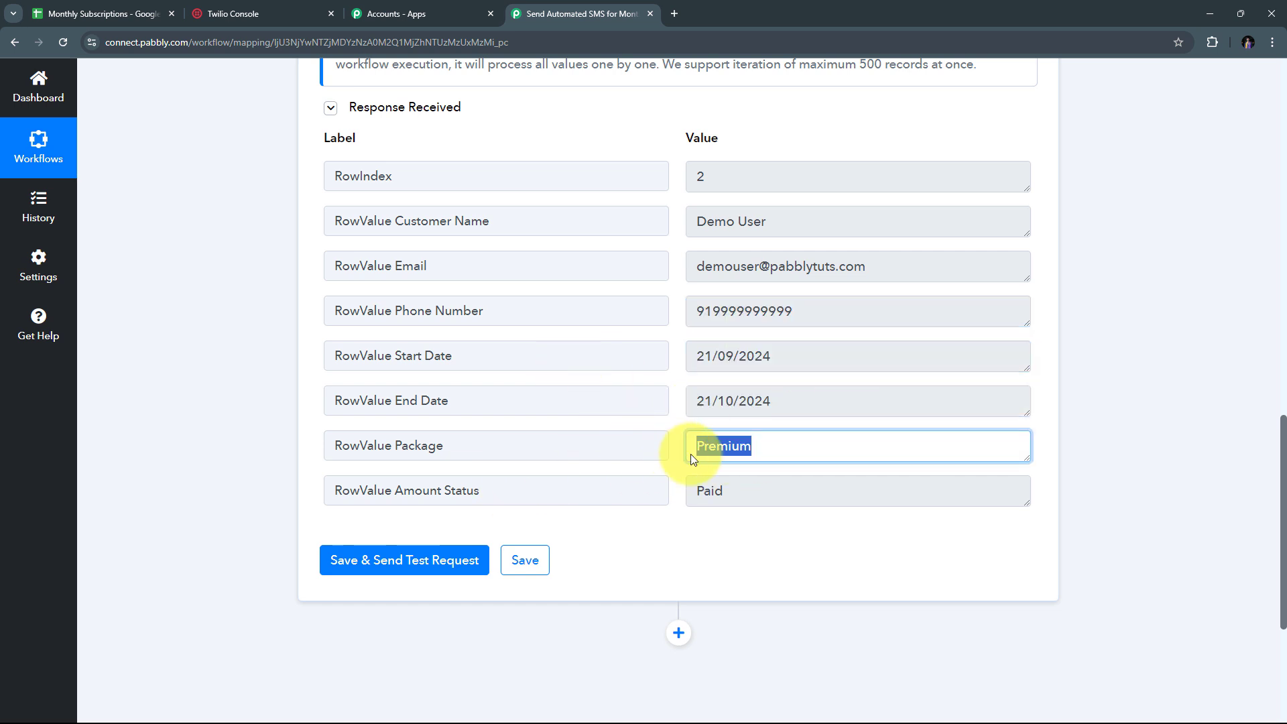
drag(790, 491, 565, 494)
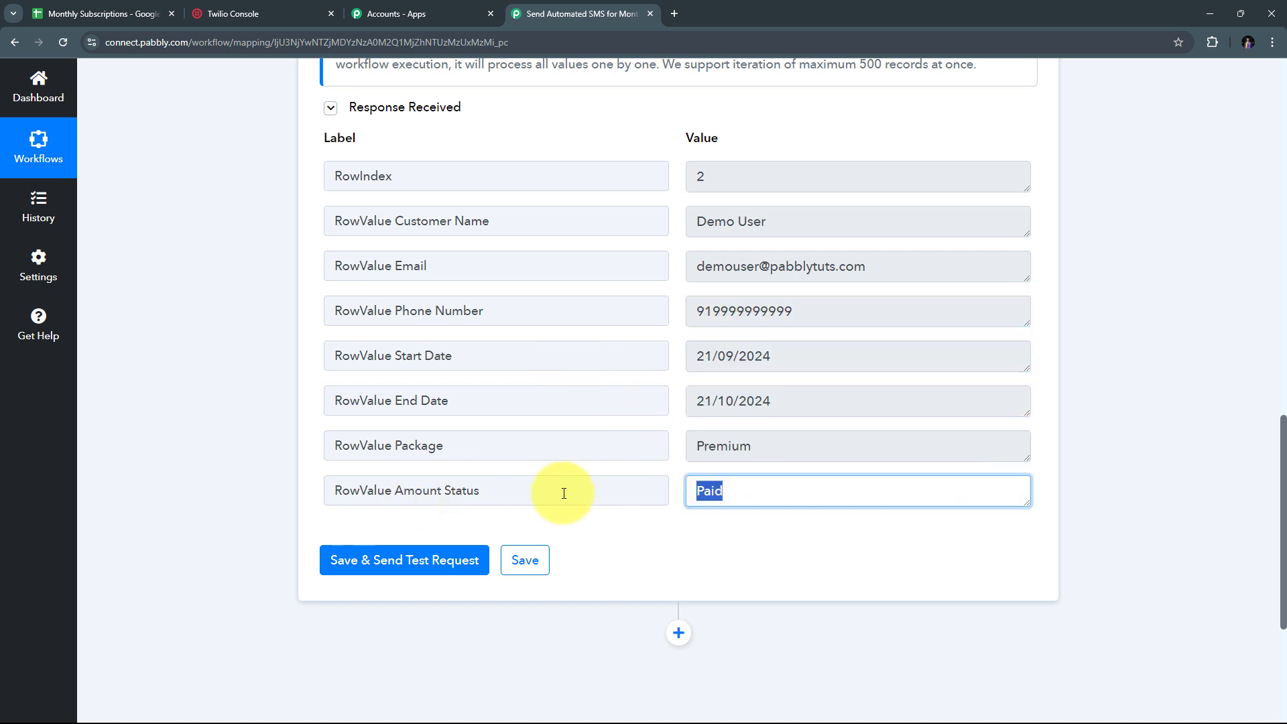
click(673, 464)
scroll(675, 467, up, 1)
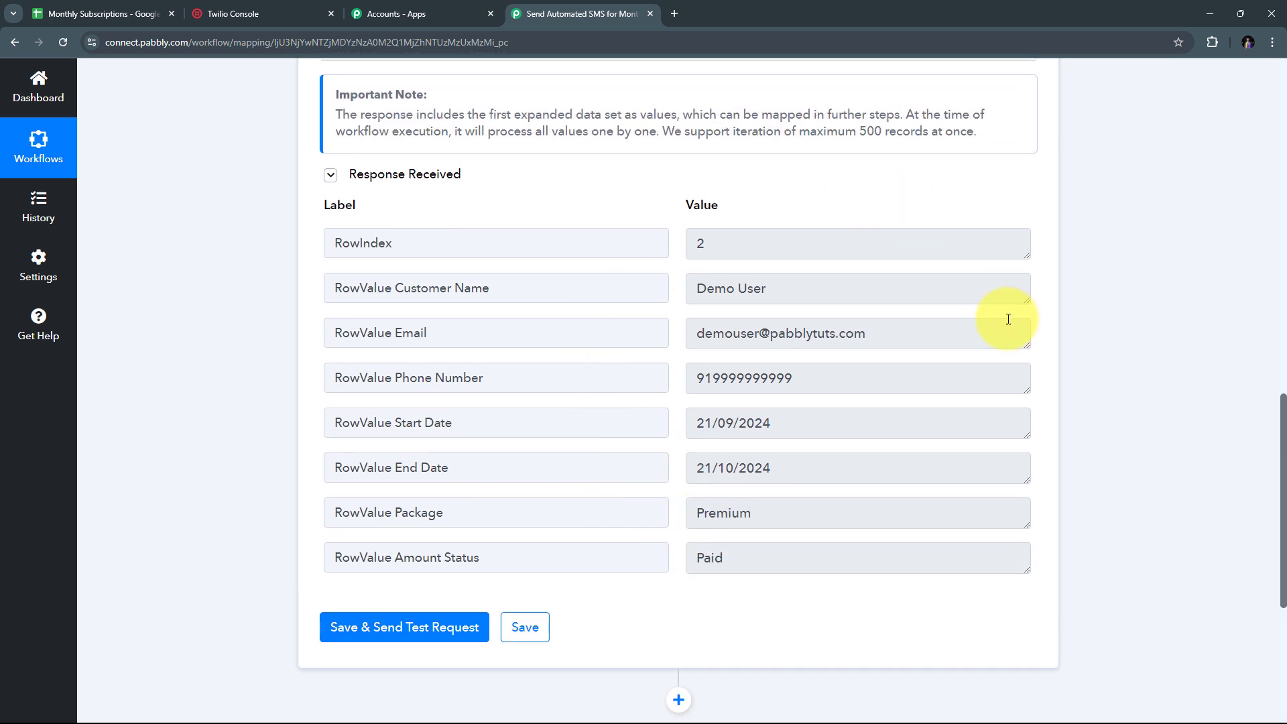
scroll(623, 413, down, 1)
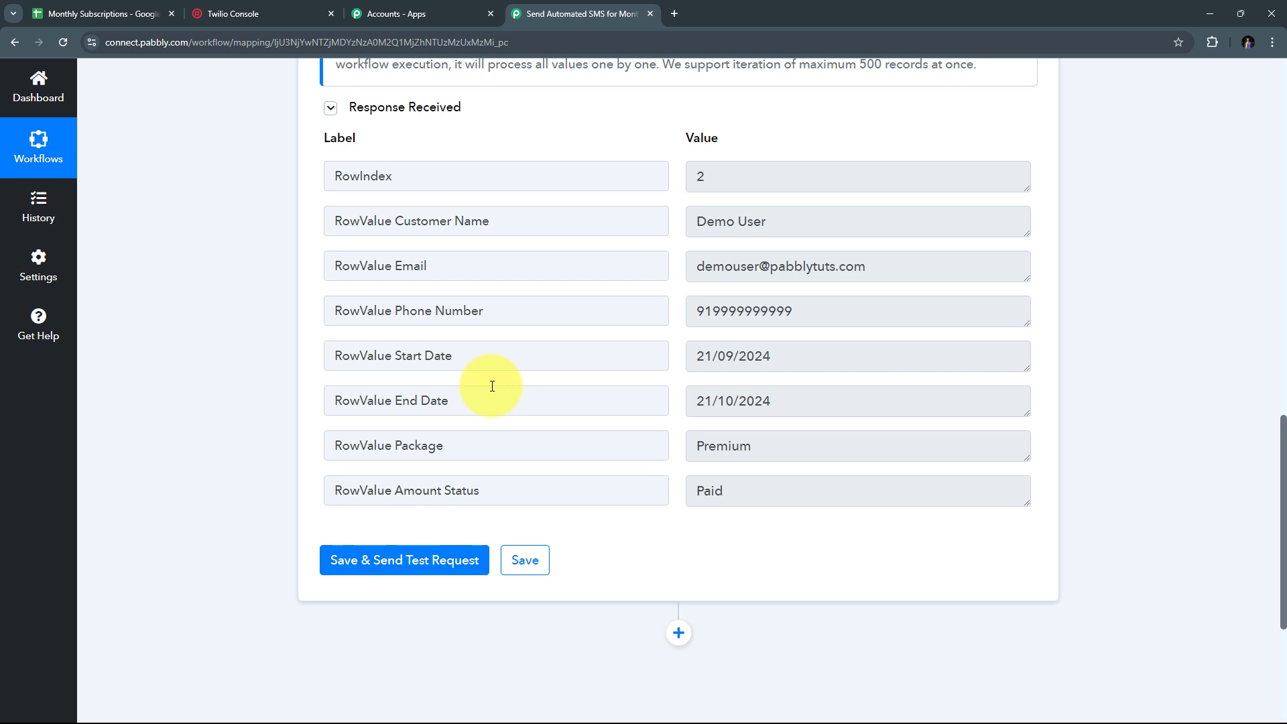
Add a Twilio action after the Iterator and set its action event to Send SMS Message
scroll(655, 319, down, 5)
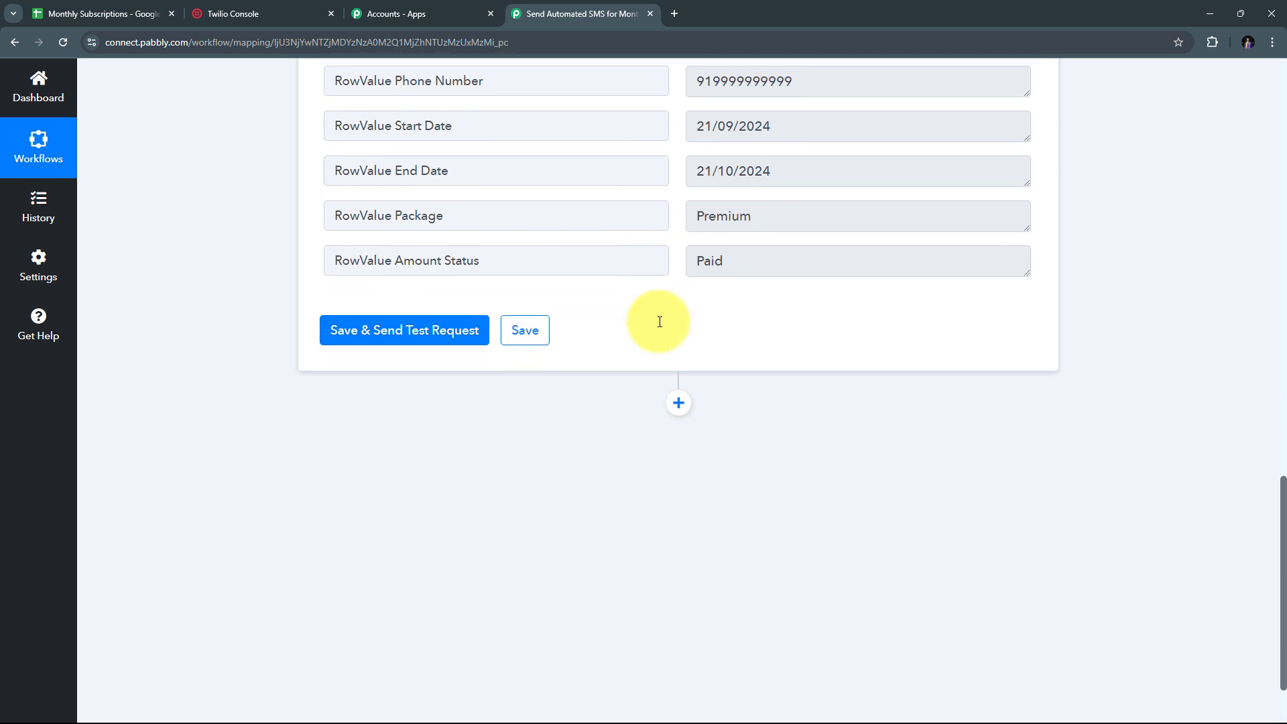
click(678, 346)
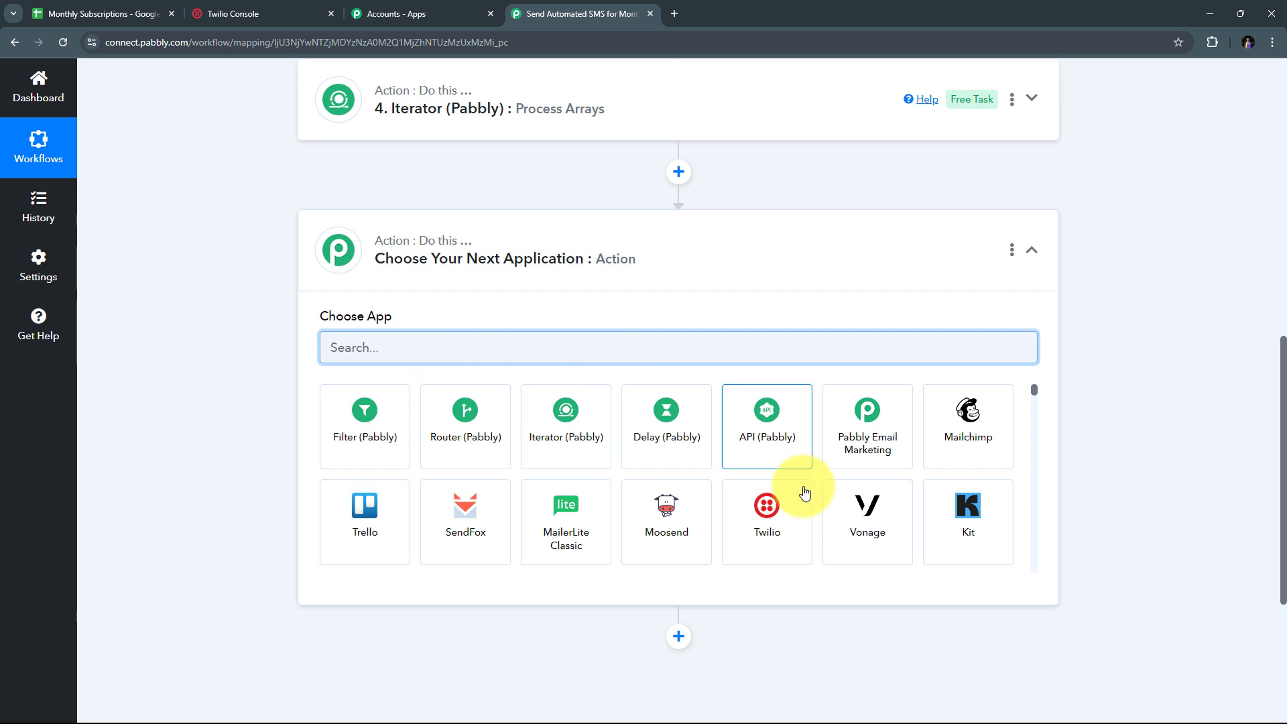
click(765, 522)
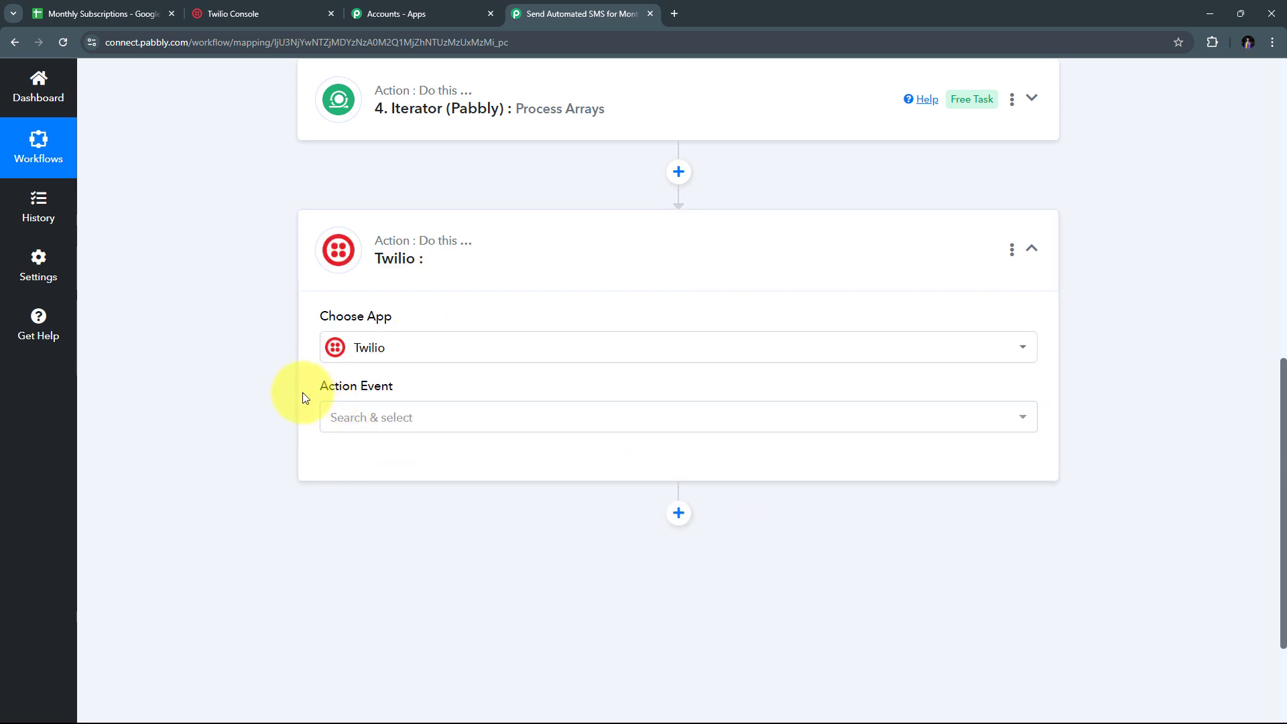
click(681, 424)
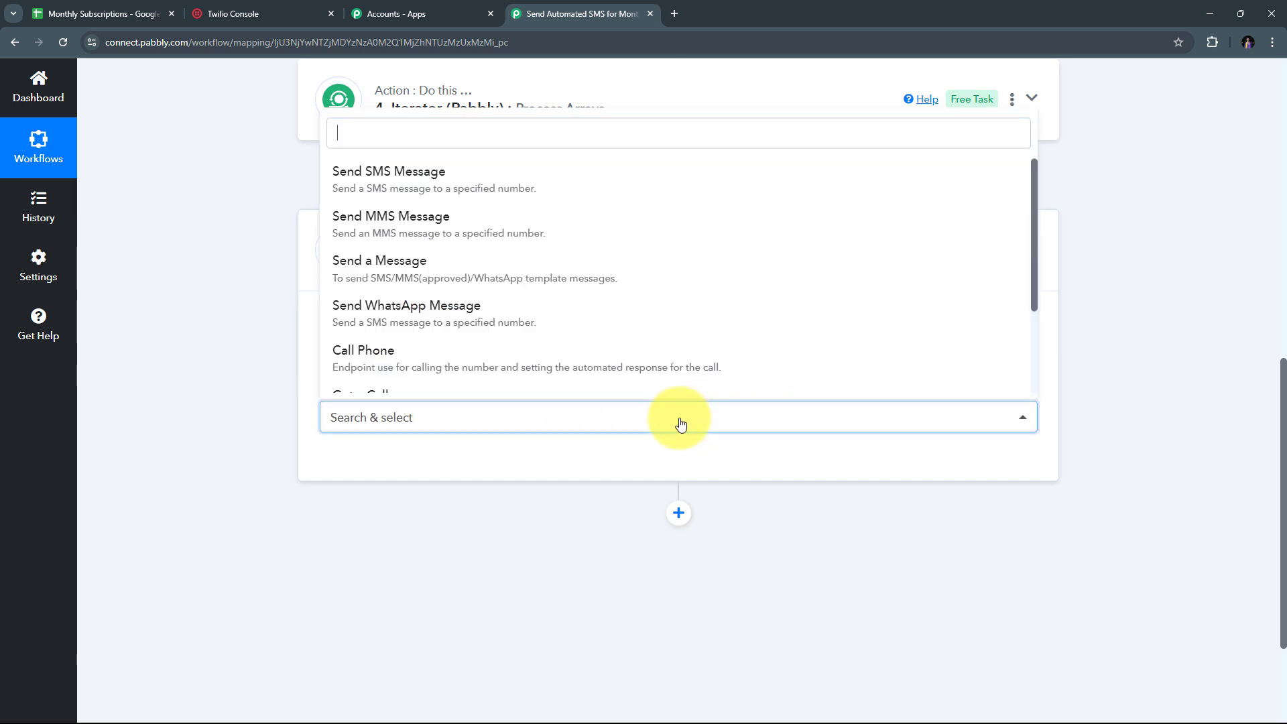
click(430, 187)
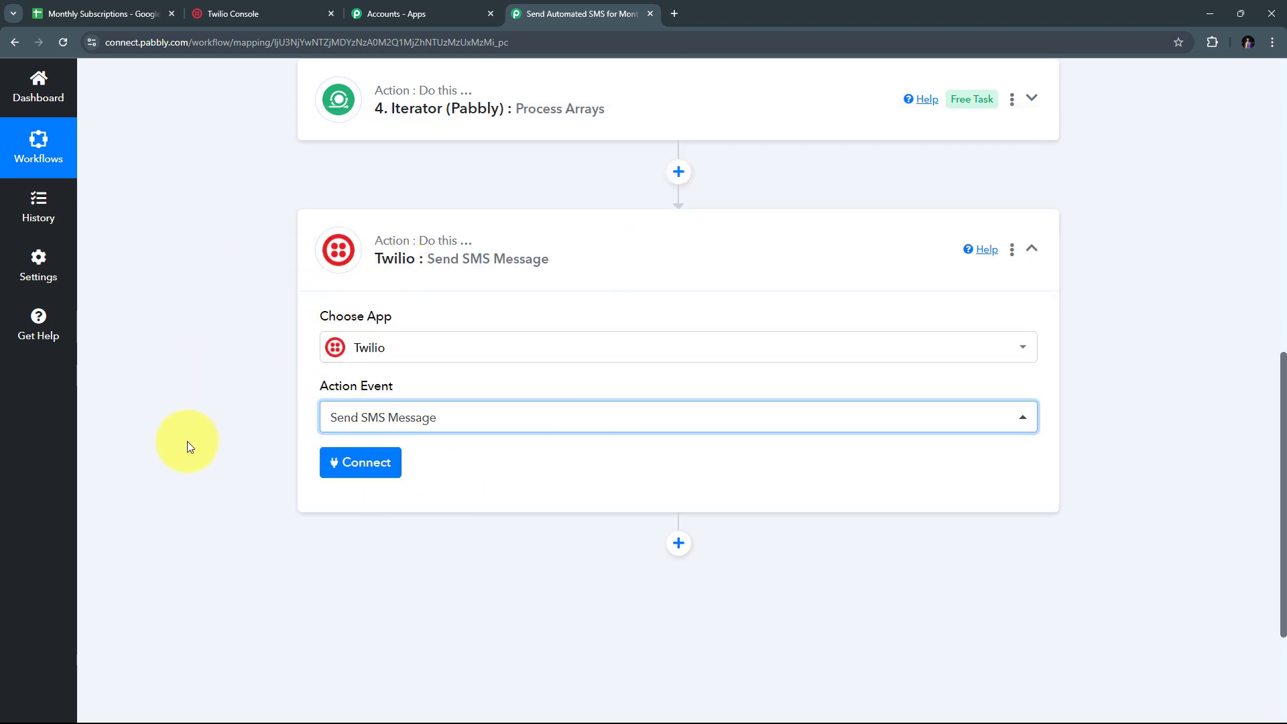
Create and save a new Twilio connection using the Account SID and Authorization Token from the Twilio Console
click(382, 468)
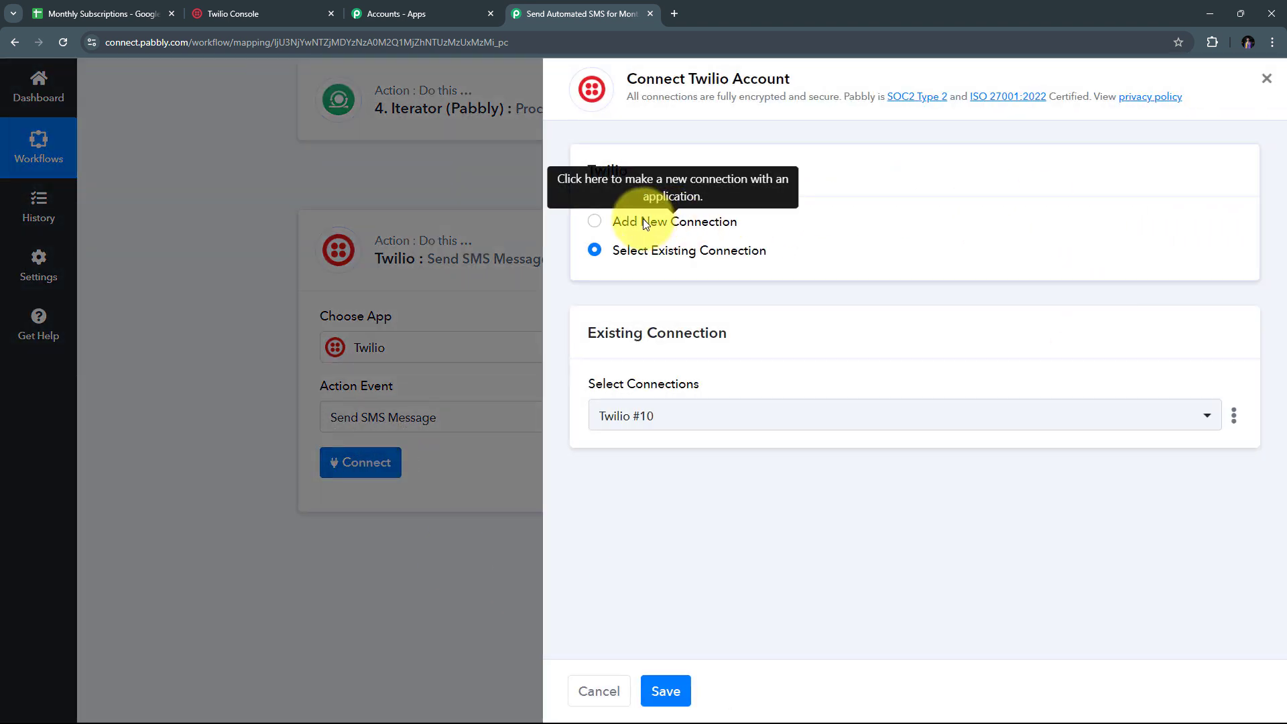
click(644, 221)
scroll(839, 255, down, 1)
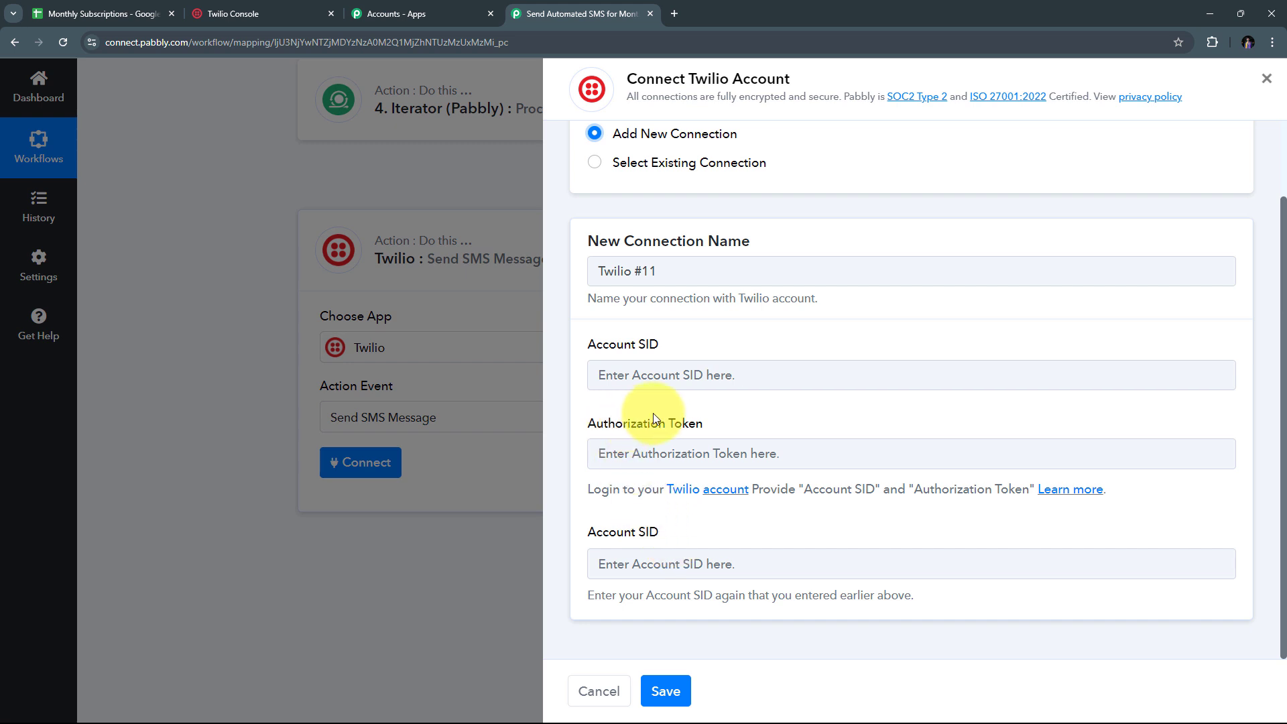
click(221, 14)
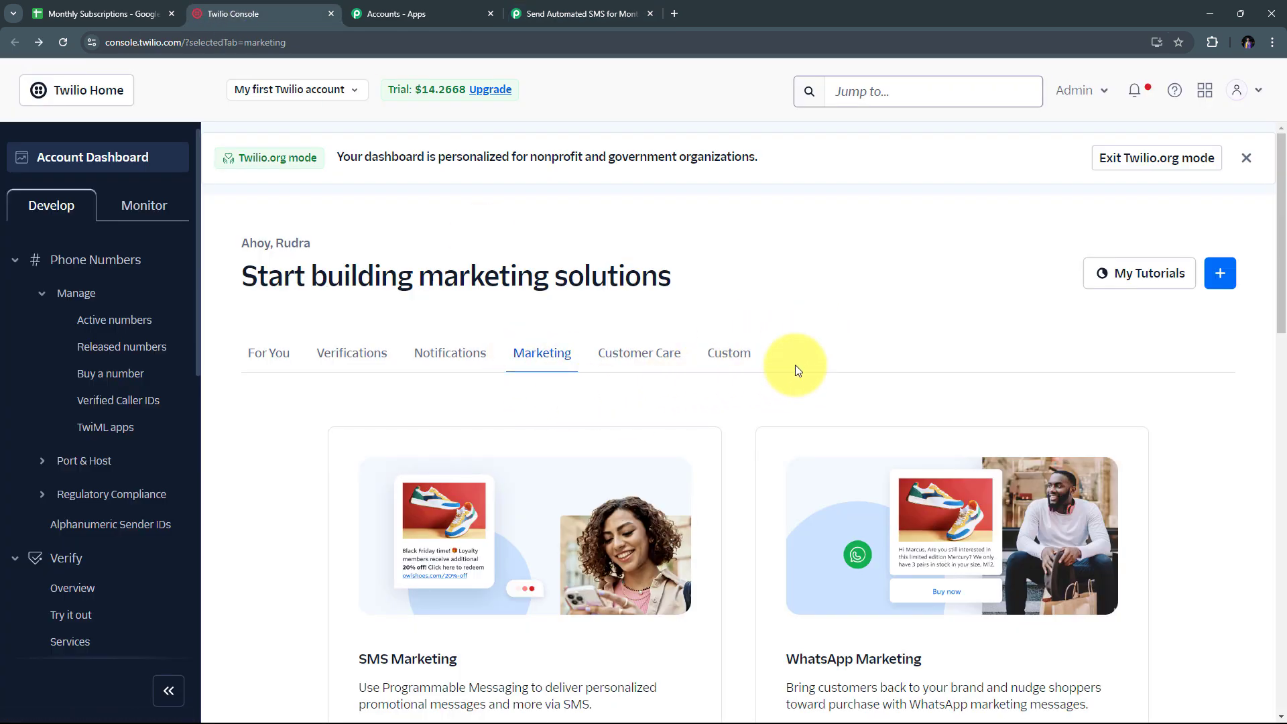
scroll(795, 365, down, 15)
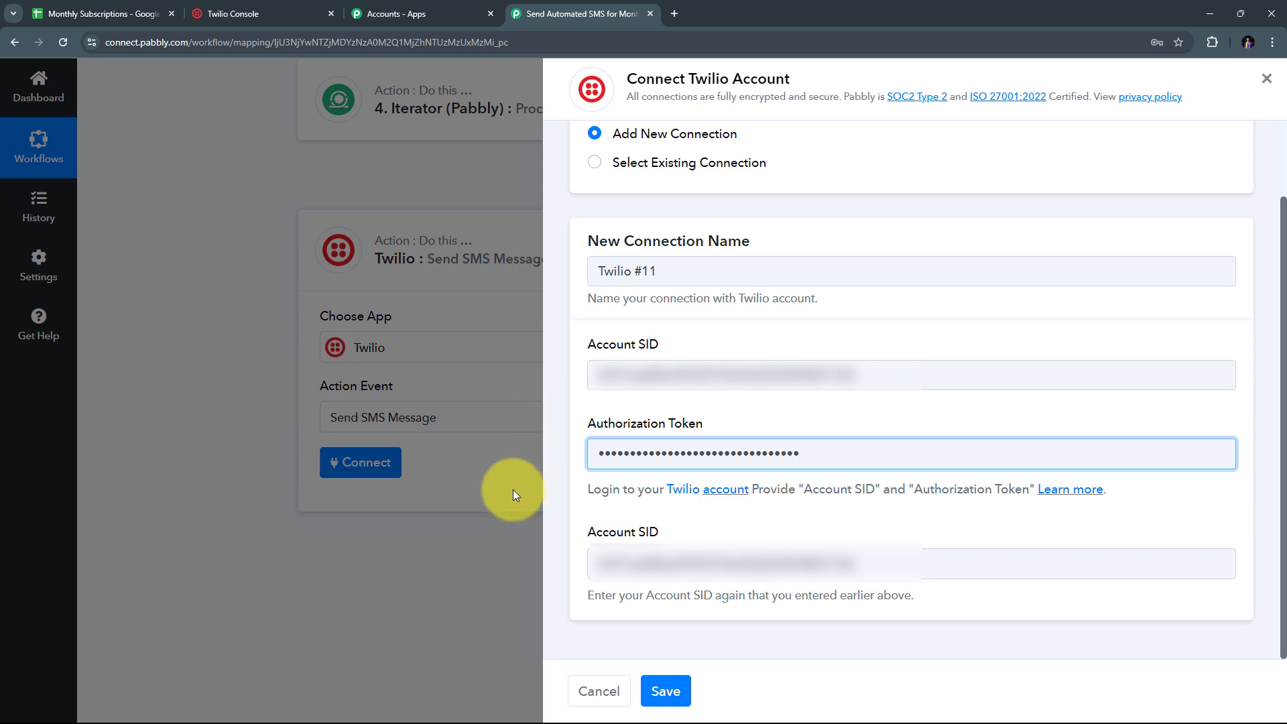
click(664, 691)
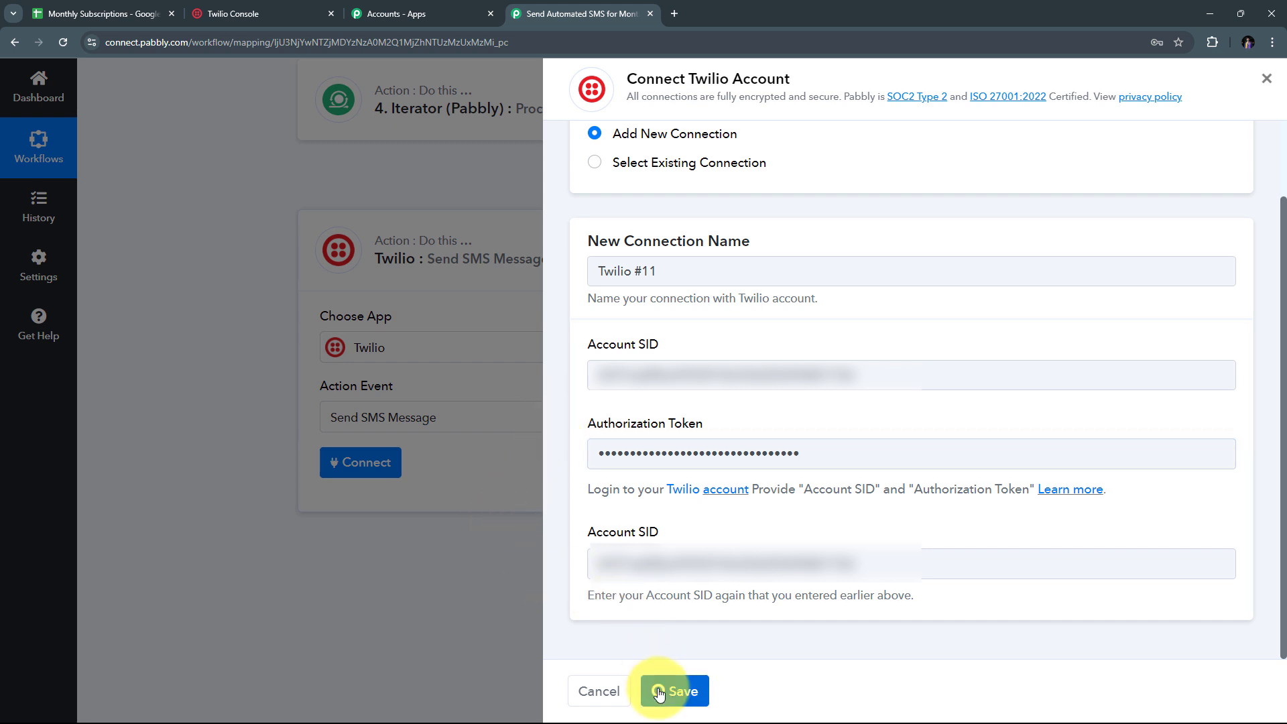
Write the SMS body as a subscription-expiry reminder requesting payment before the due date to continue the services, ending "Thank you for being with us!"
scroll(685, 334, down, 5)
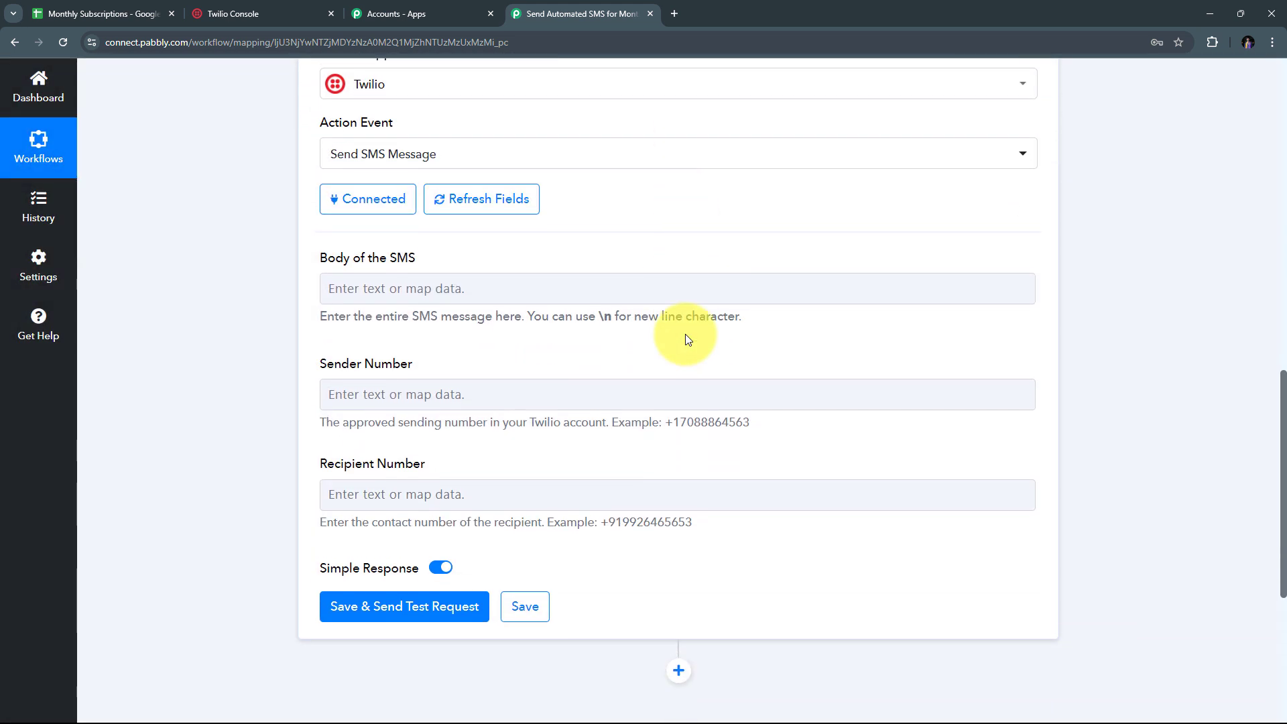
click(415, 216)
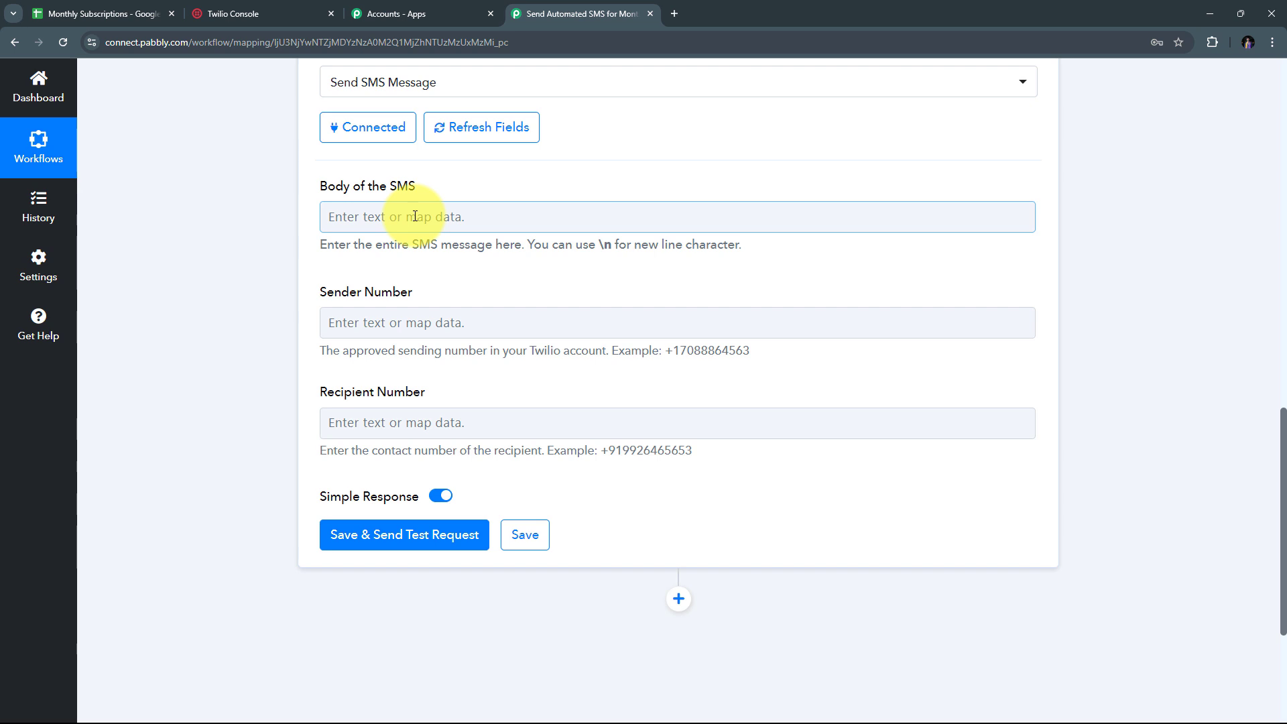
text(Hi, your subscription with us is set to get expire. Please ensure payment before the due date to continue enjoying our services. Thank you for being with us!)
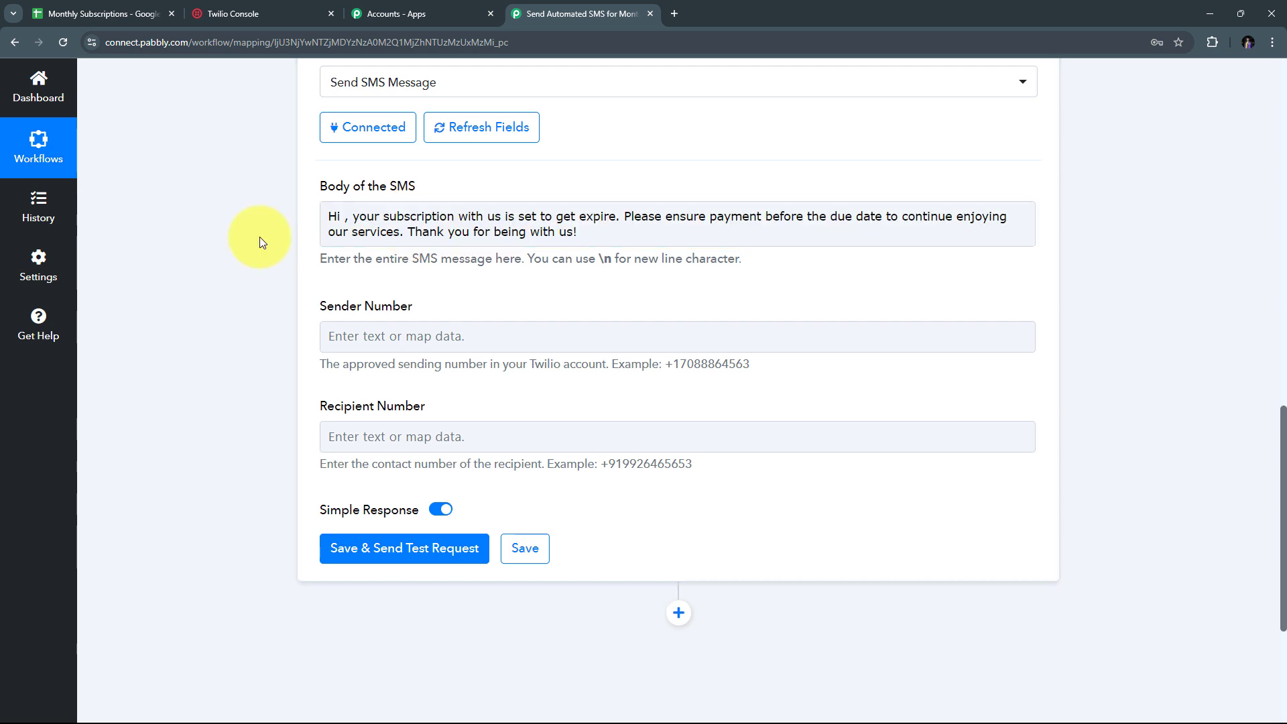
Map the Iterator's RowValue Customer Name into the SMS body right after "Hi"
click(344, 218)
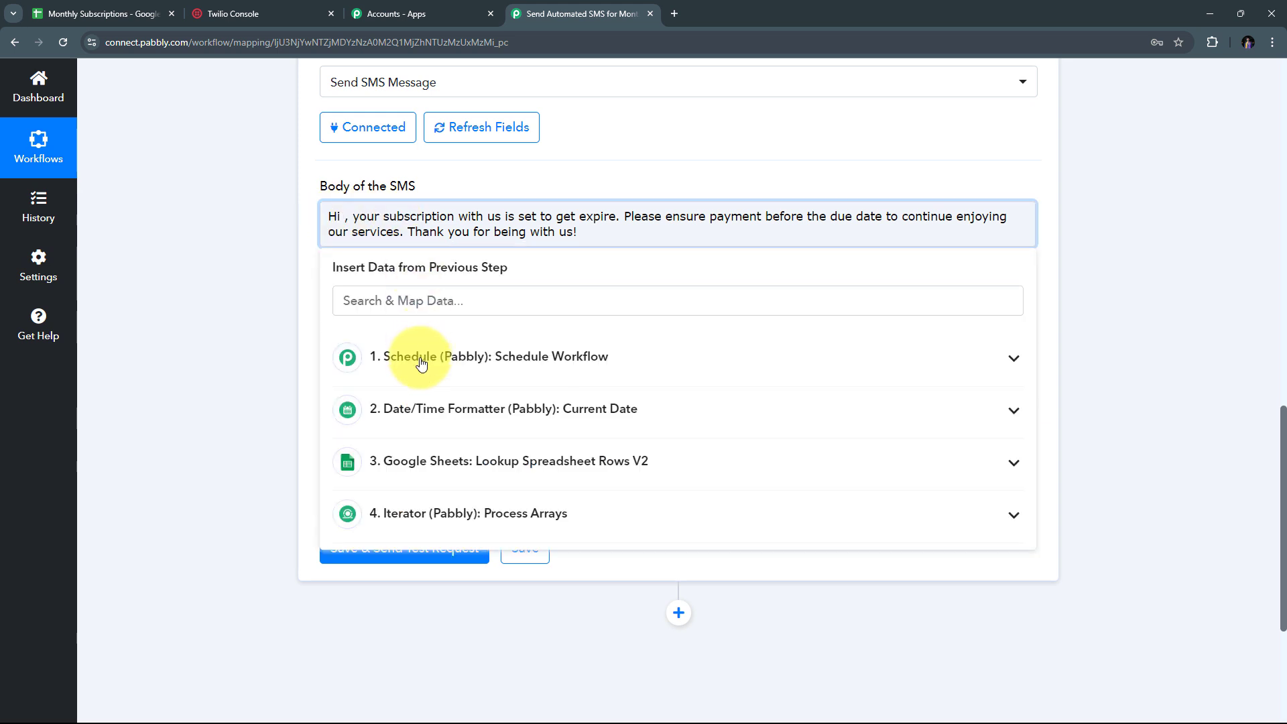
click(543, 527)
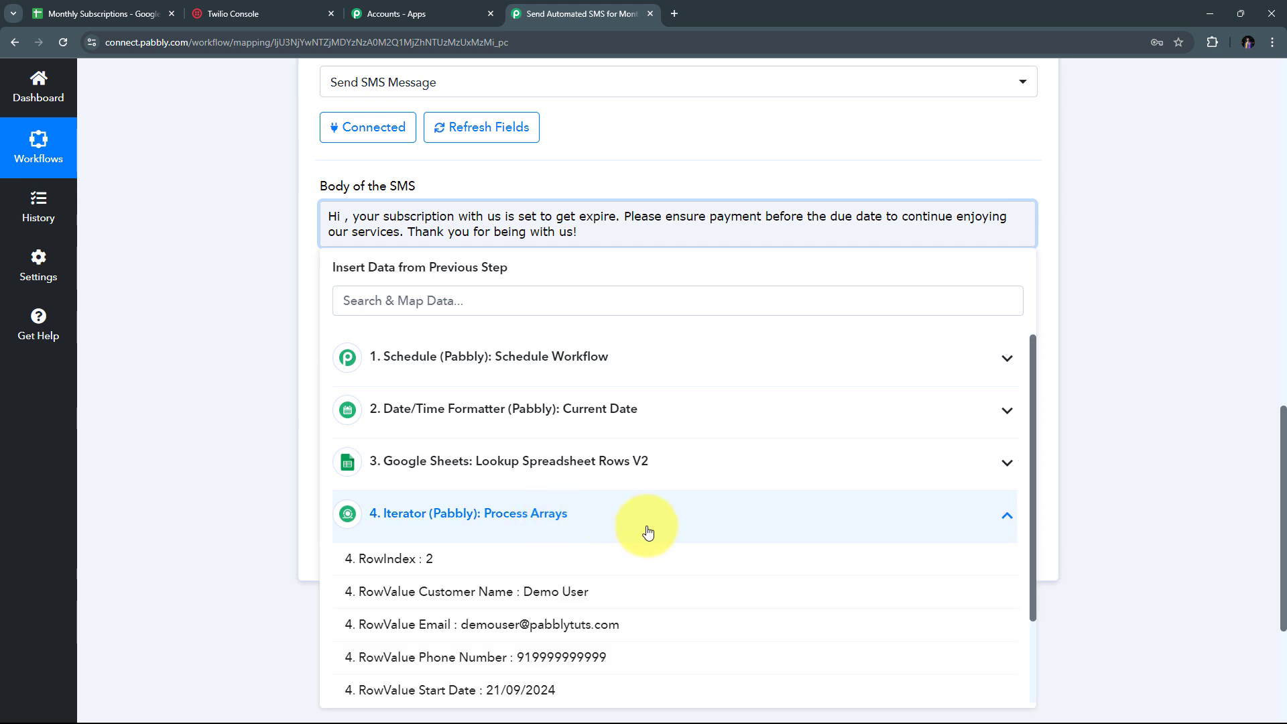
scroll(563, 527, down, 1)
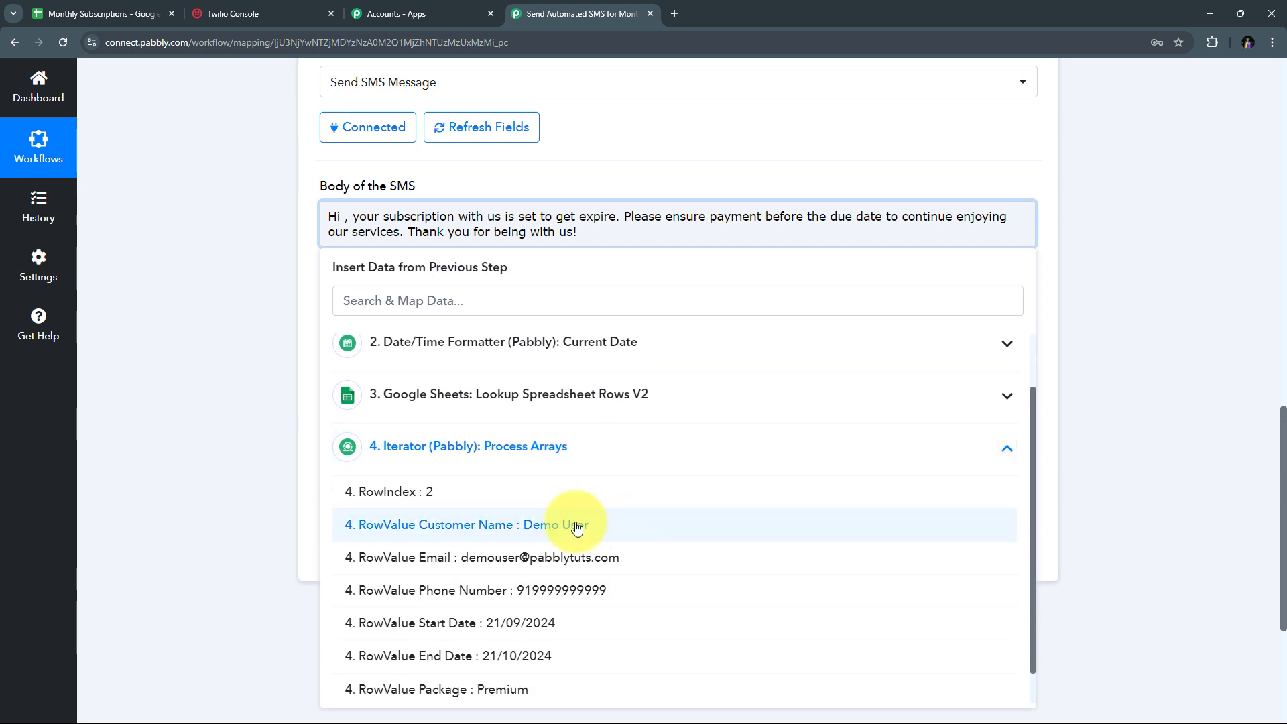
click(541, 529)
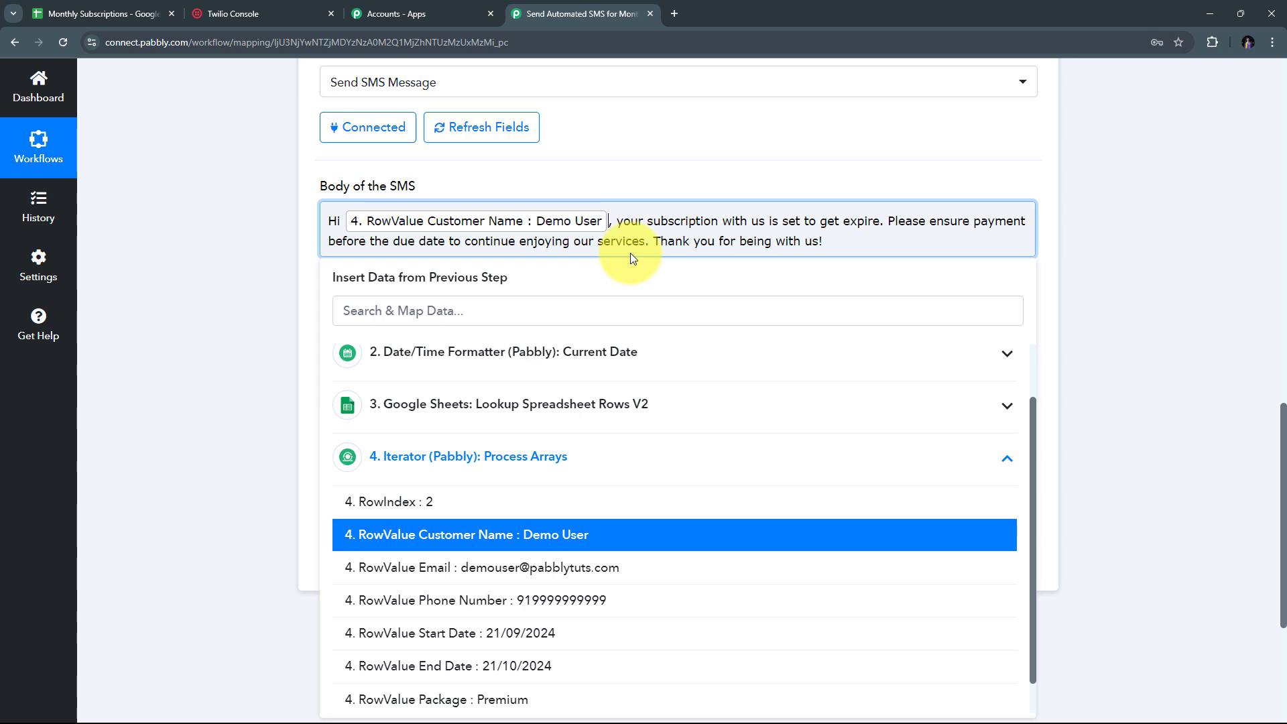
click(698, 177)
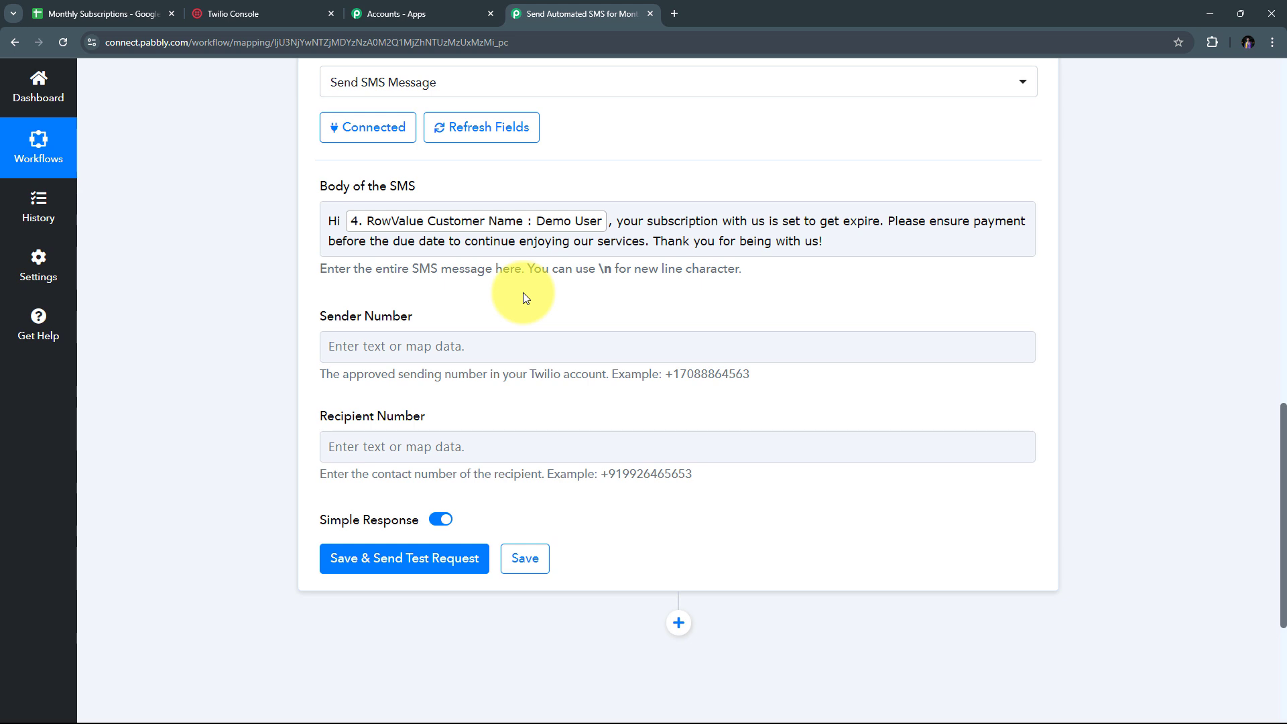
Fill in the Sender Number with the approved sending phone number from the Twilio account
scroll(523, 299, down, 2)
click(401, 214)
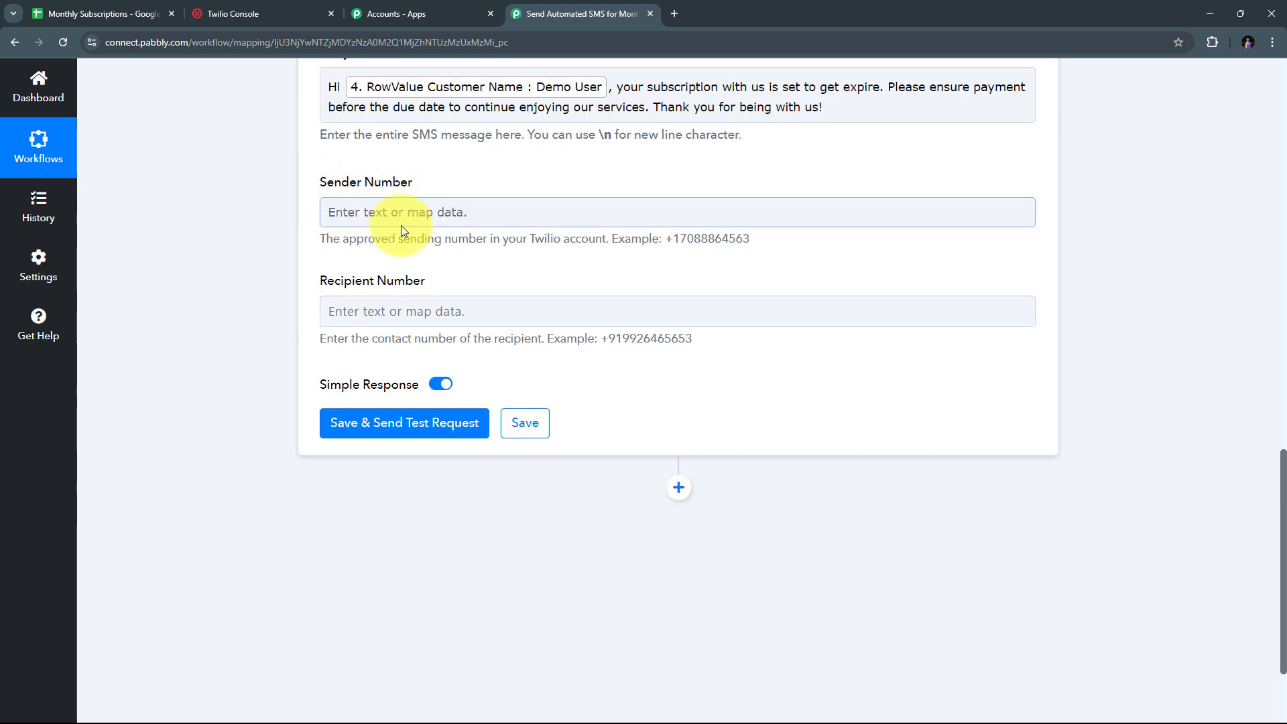
click(335, 203)
key(ctrl+v)
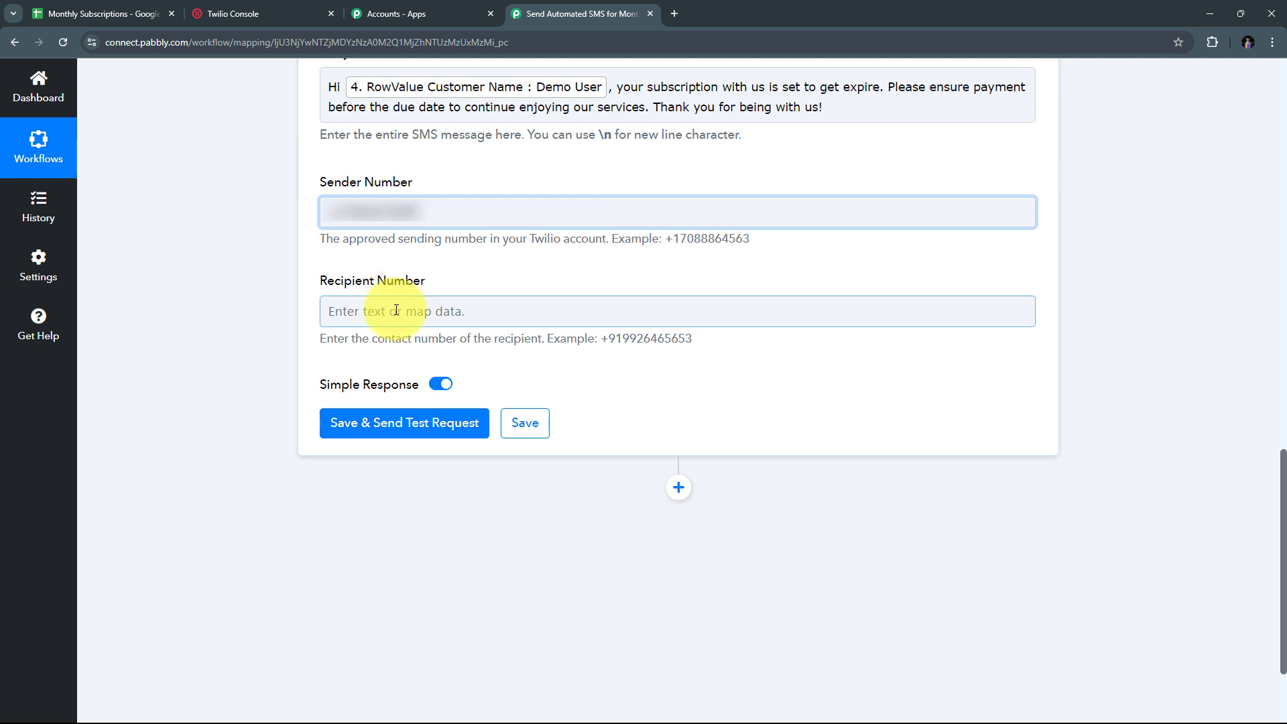
Map the Iterator's RowValue Phone Number as the Recipient Number and put a "+" in front of it
click(336, 310)
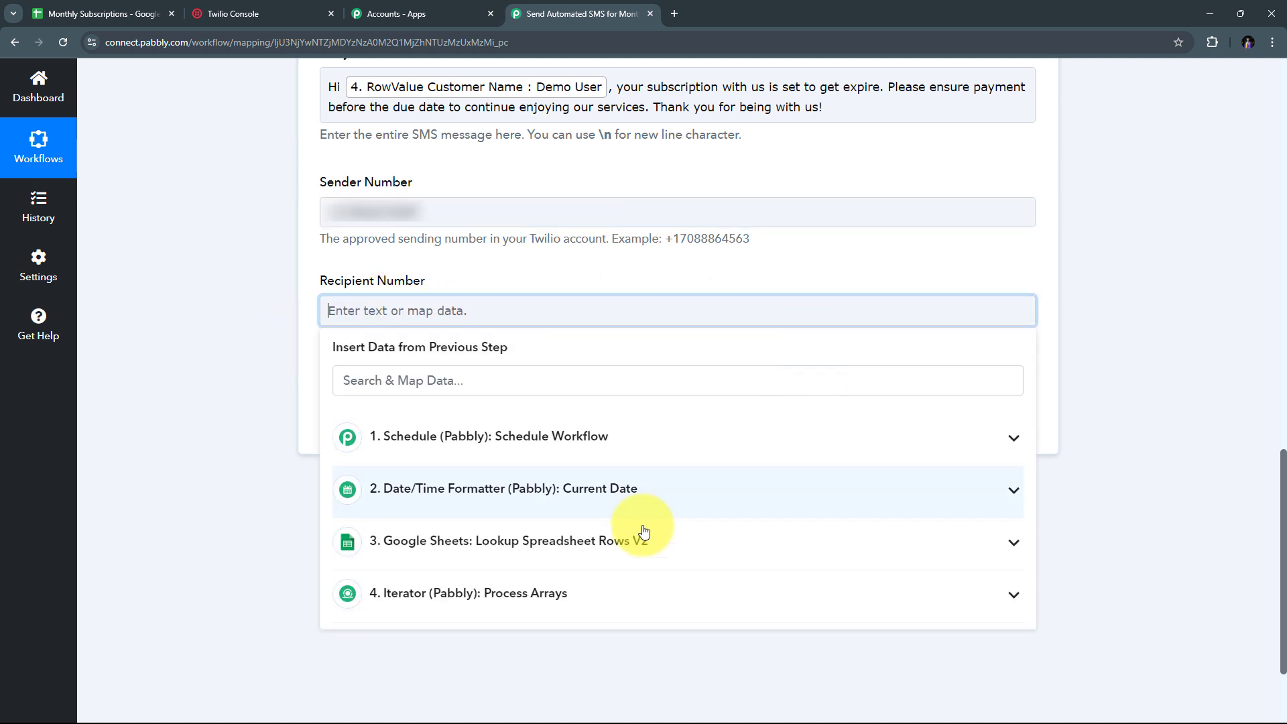
click(511, 603)
scroll(546, 505, down, 1)
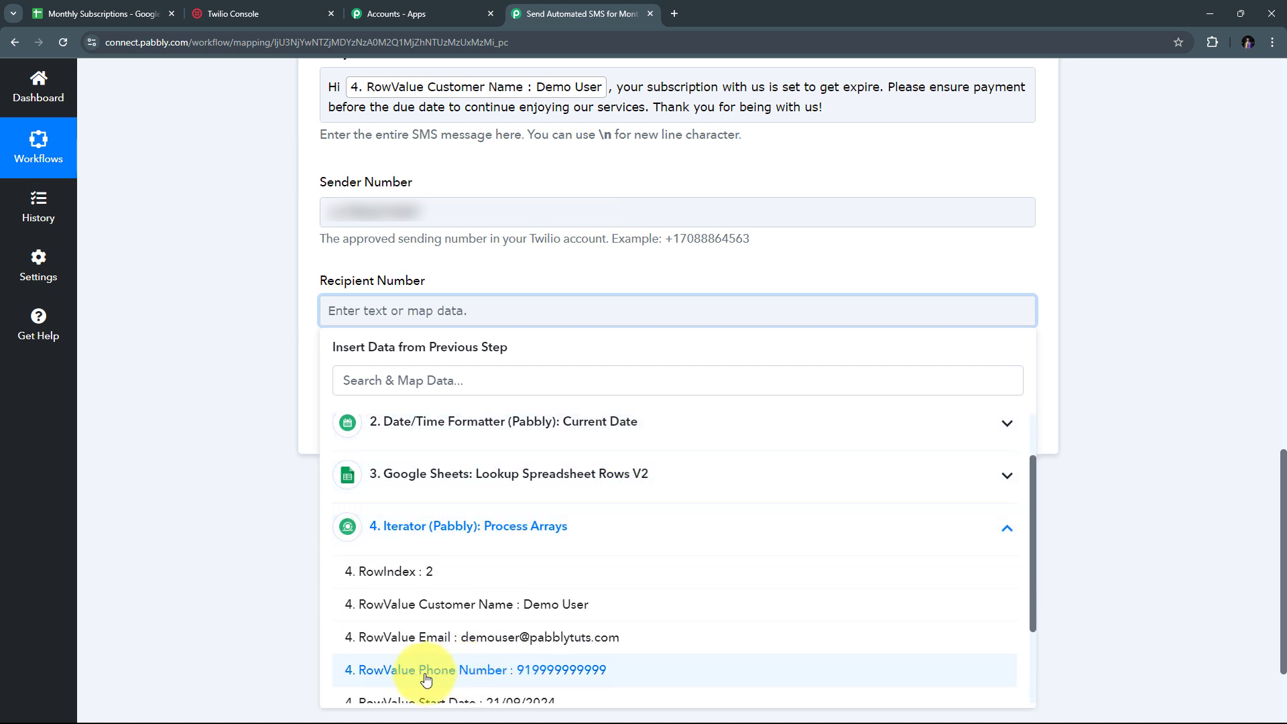
scroll(630, 679, down, 1)
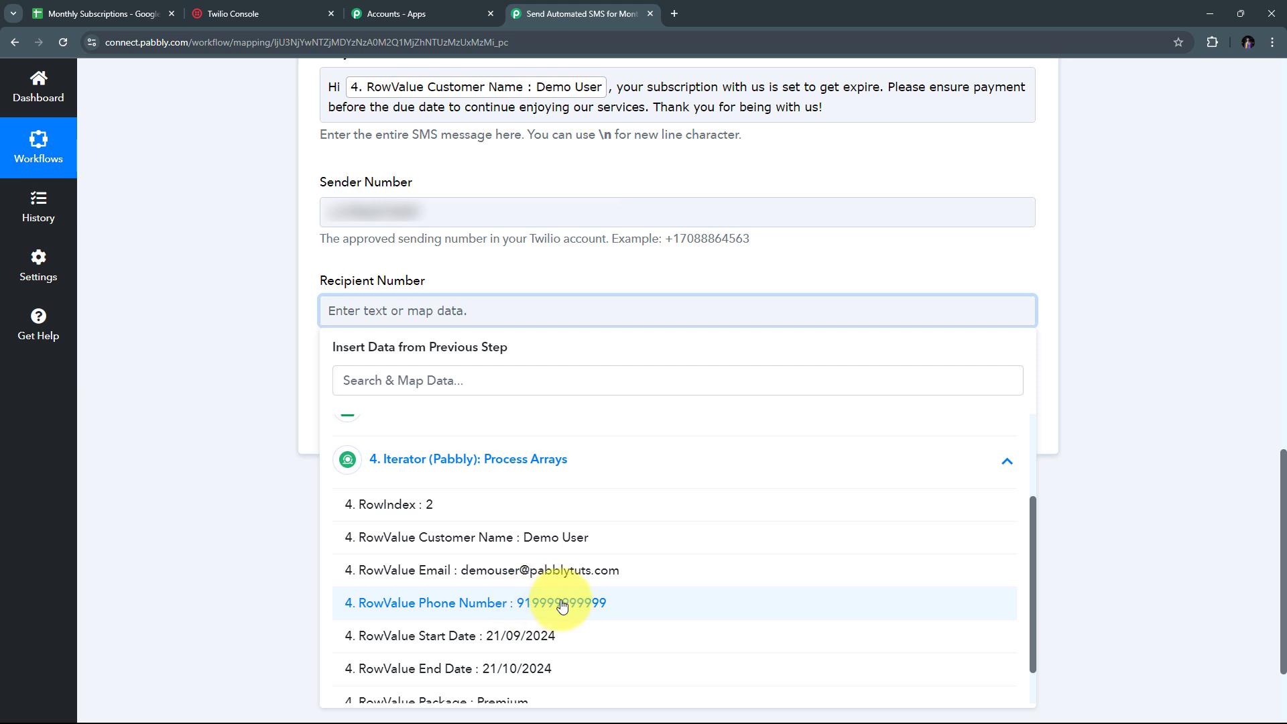
click(562, 603)
click(118, 313)
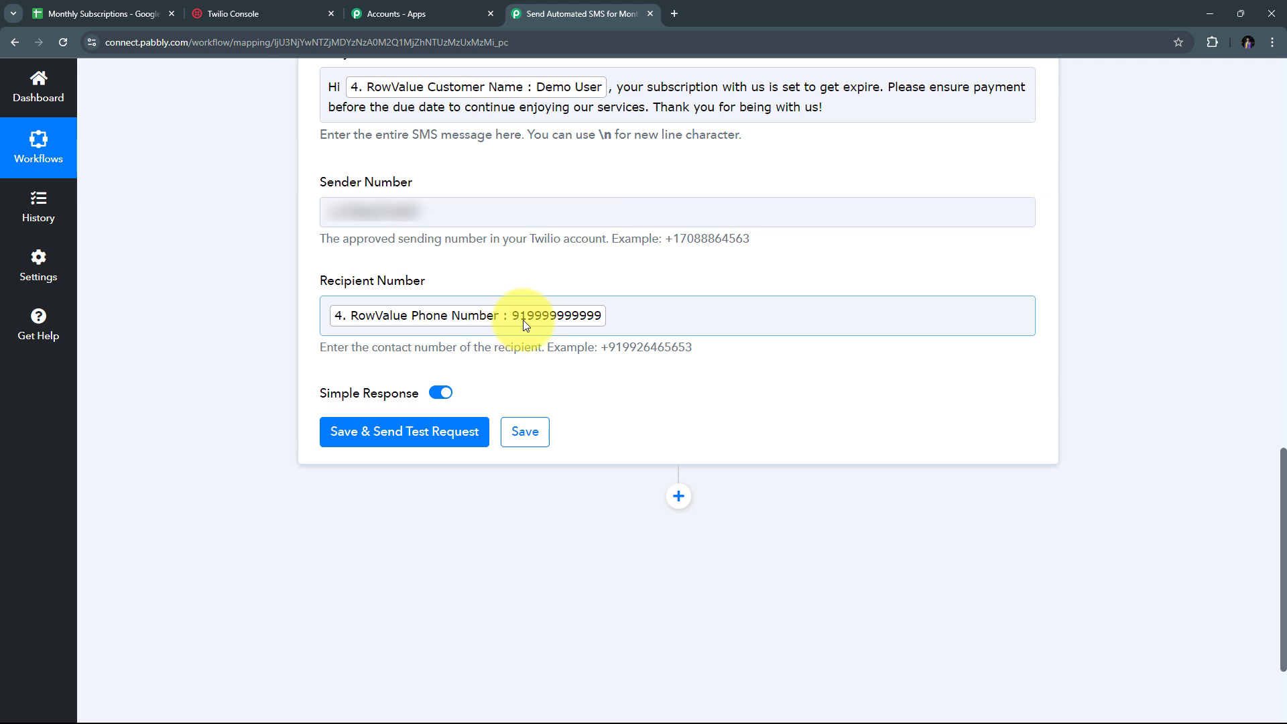
click(328, 319)
text(+)
click(294, 320)
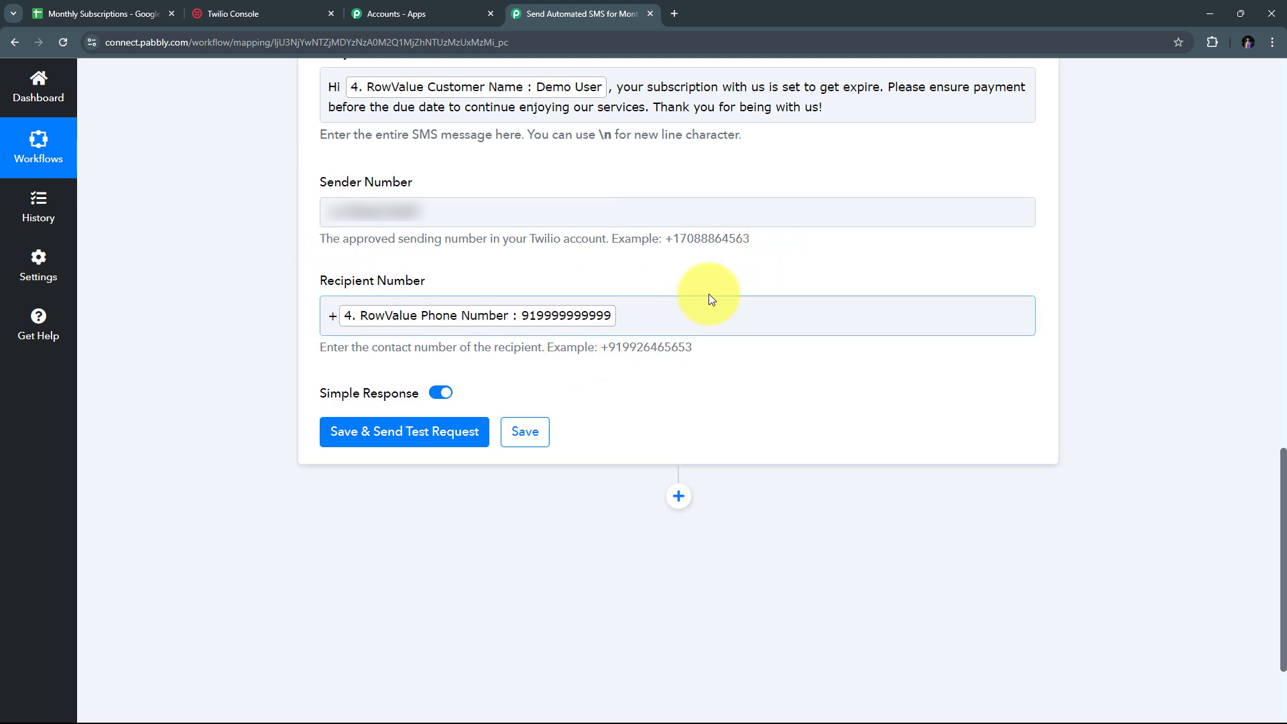
Save the Twilio action with a test request and inspect the message body in the received response
scroll(710, 294, down, 2)
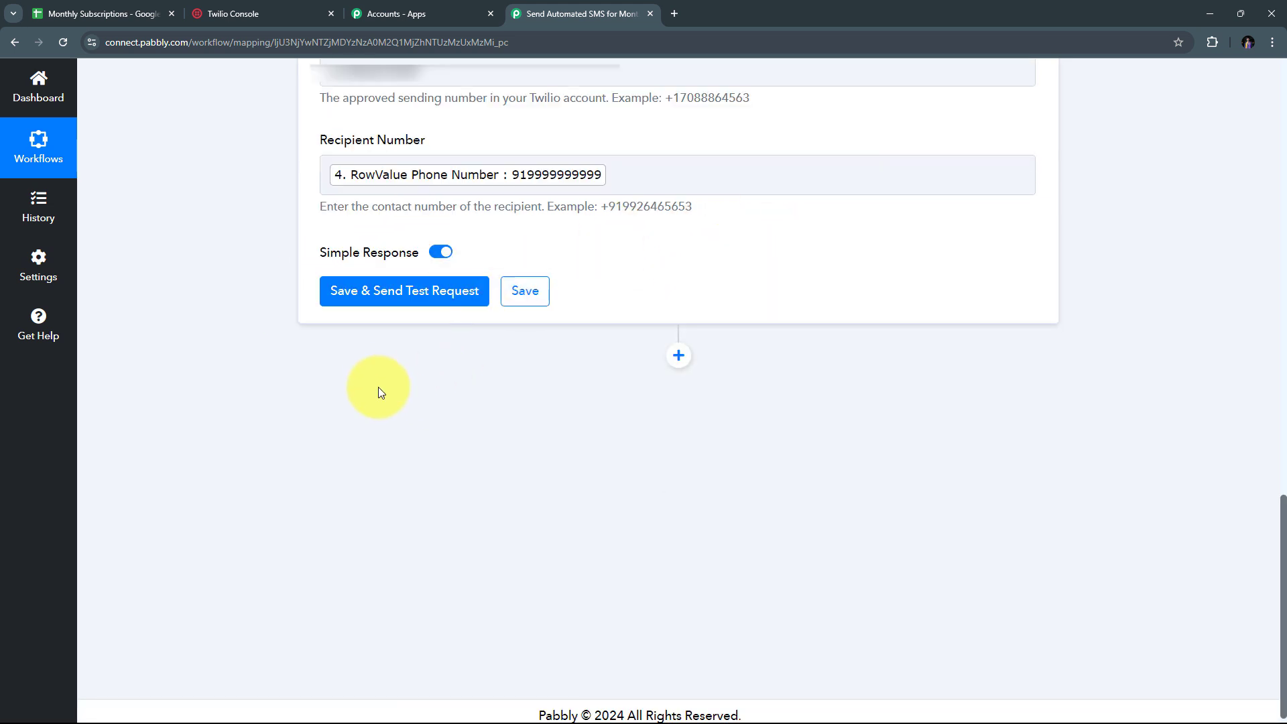
click(424, 299)
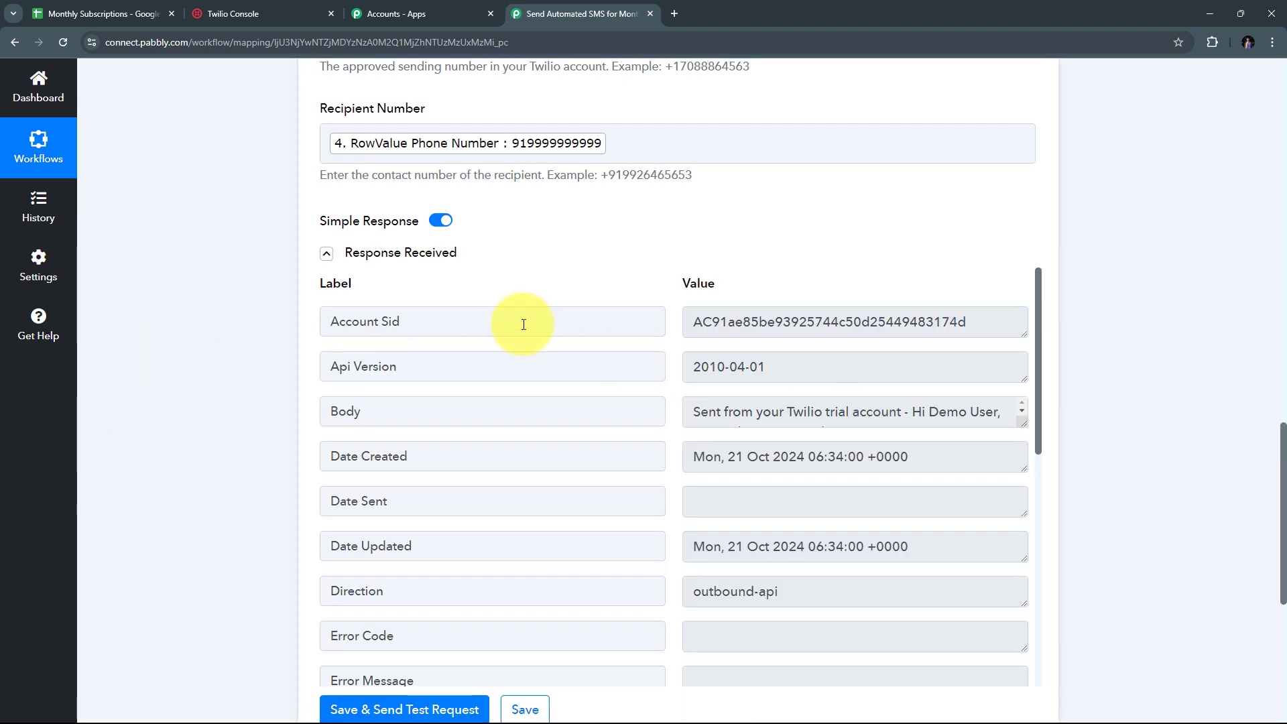
scroll(604, 255, down, 1)
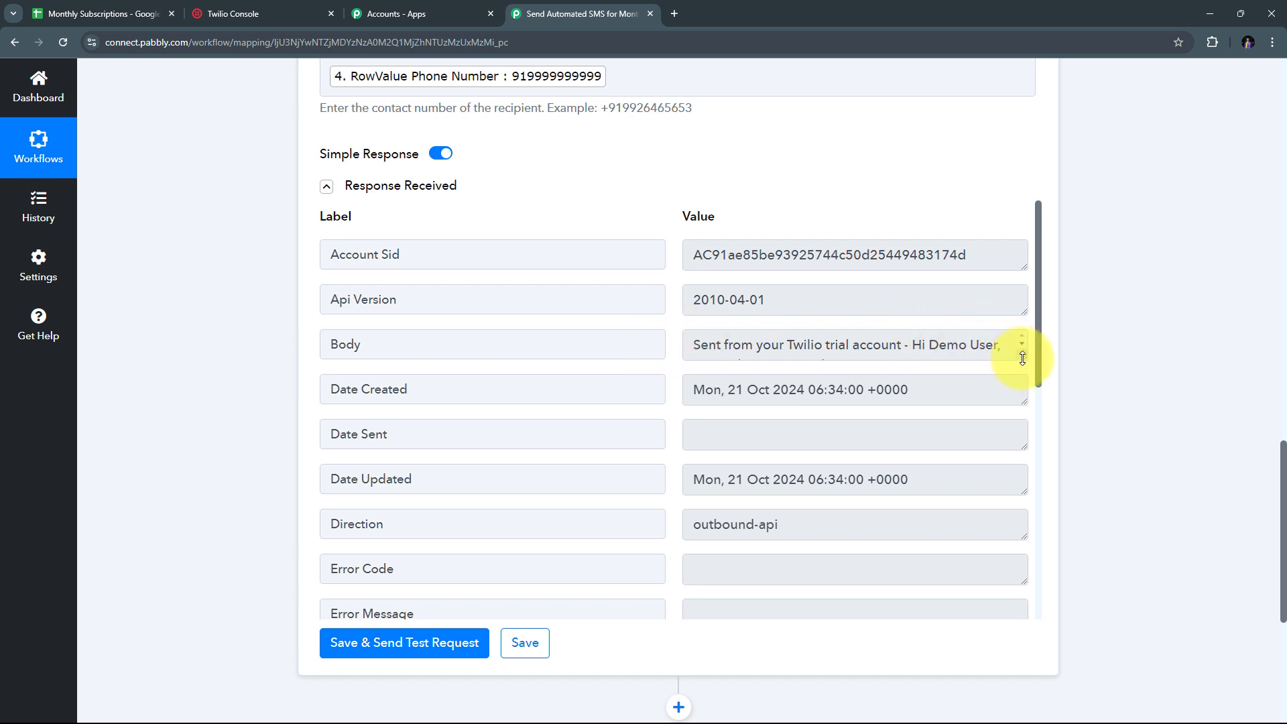
drag(1023, 359, 1023, 360)
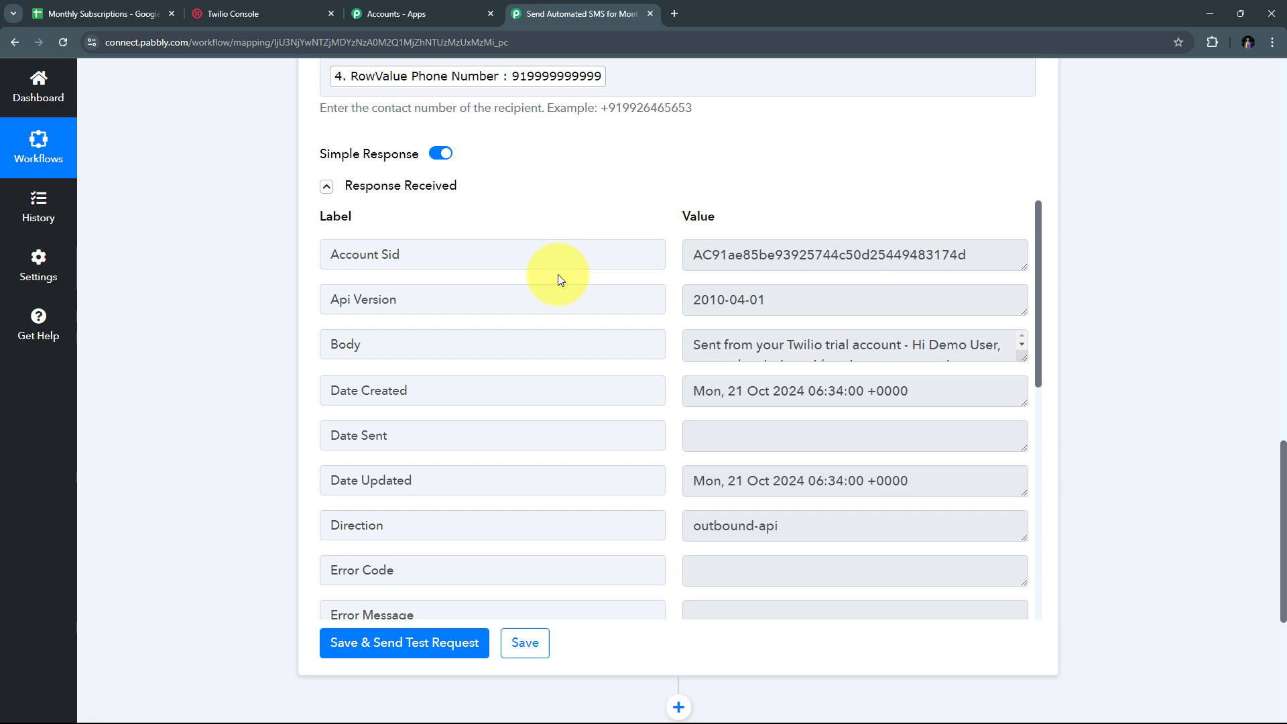
Review the complete workflow from the Schedule trigger through Date/Time Formatter, Google Sheets lookup and Iterator to the Twilio SMS action
scroll(899, 259, up, 15)
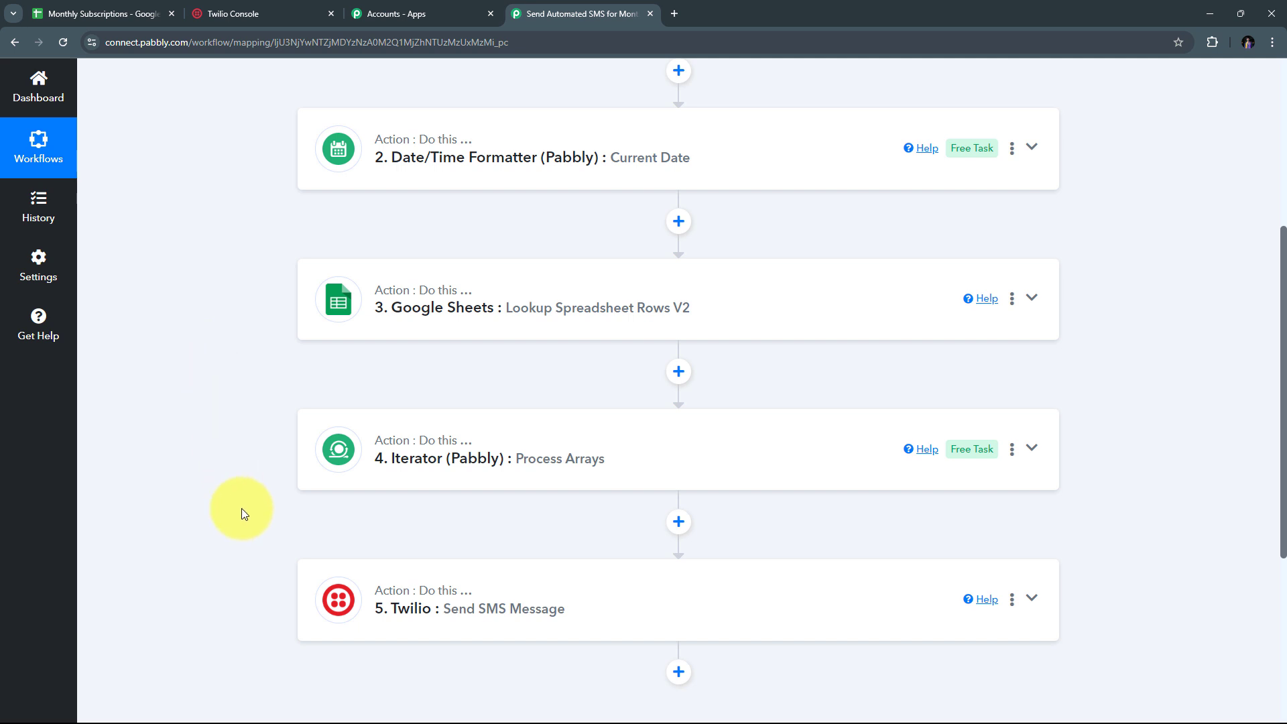
scroll(241, 427, up, 5)
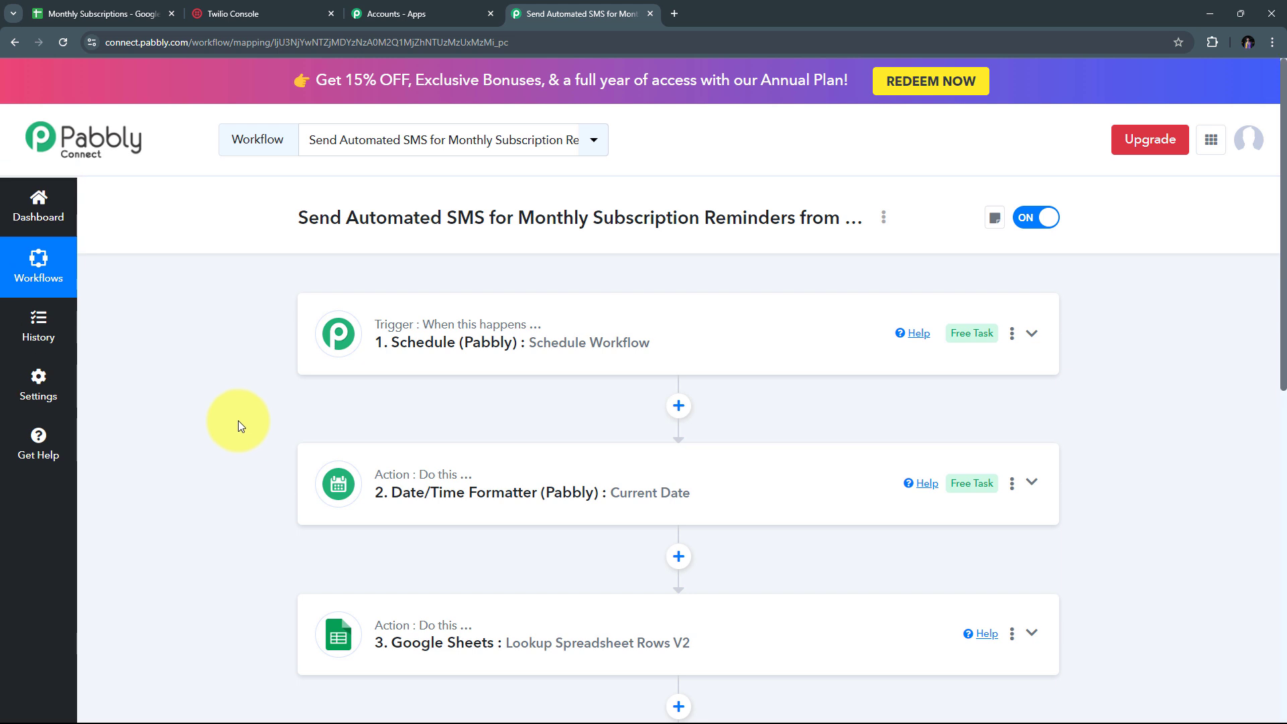
scroll(239, 420, down, 6)
scroll(252, 360, up, 2)
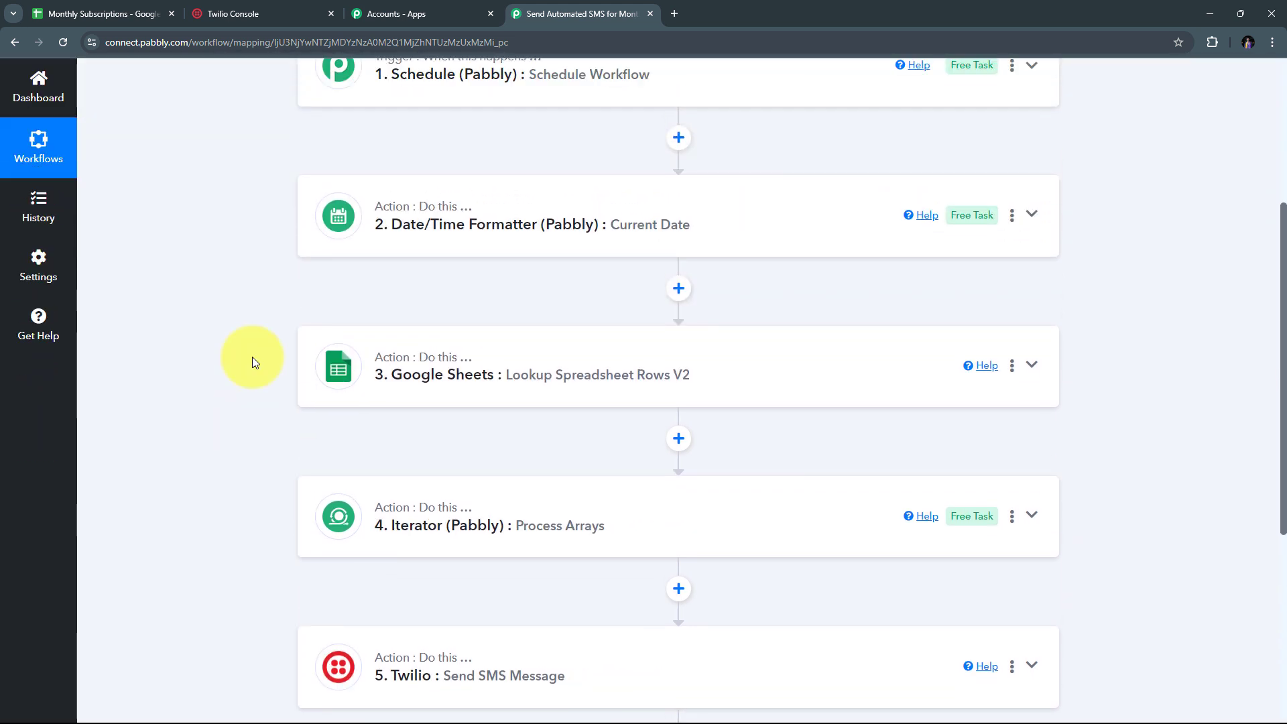
scroll(324, 411, down, 2)
scroll(362, 497, up, 8)
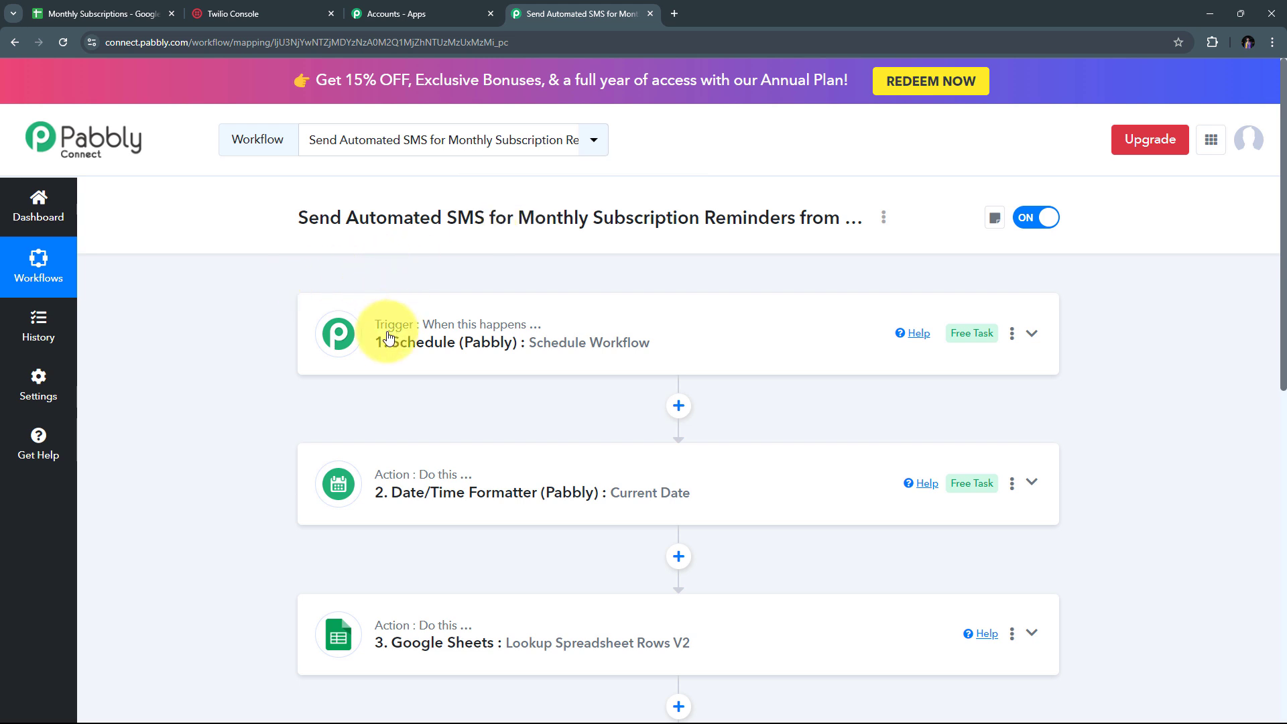
mouse_move(418, 334)
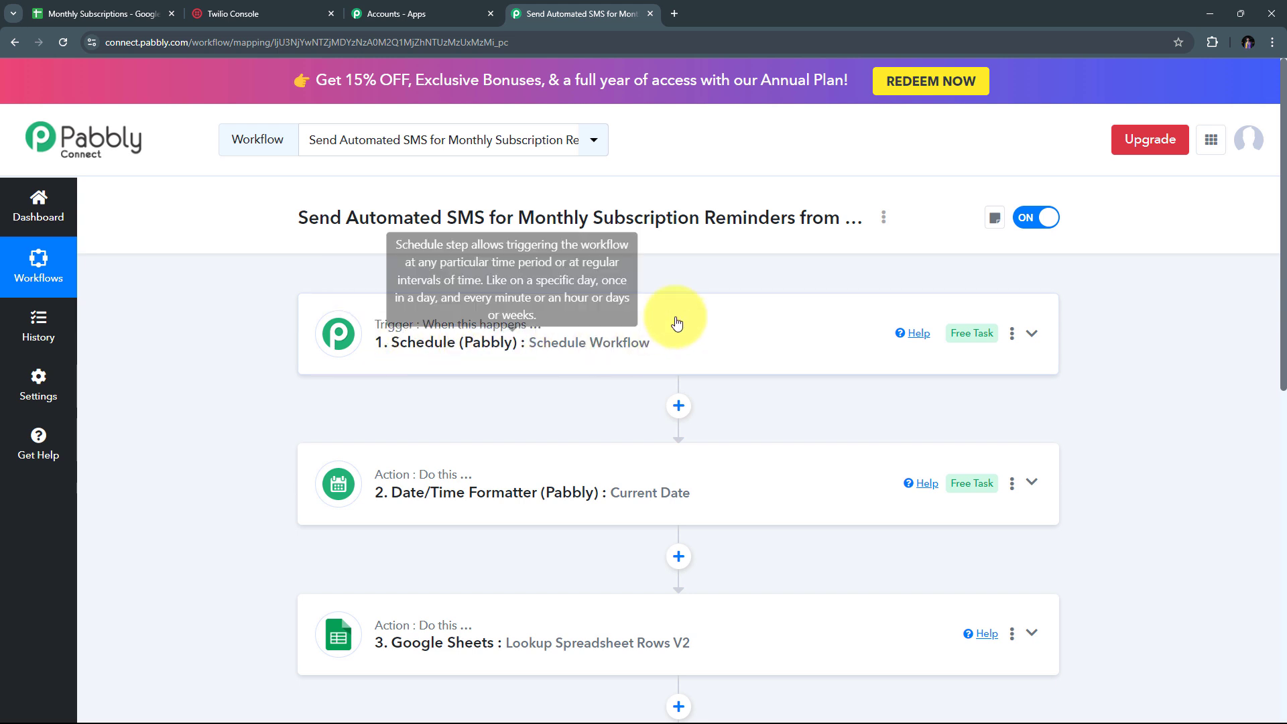
scroll(590, 322, down, 3)
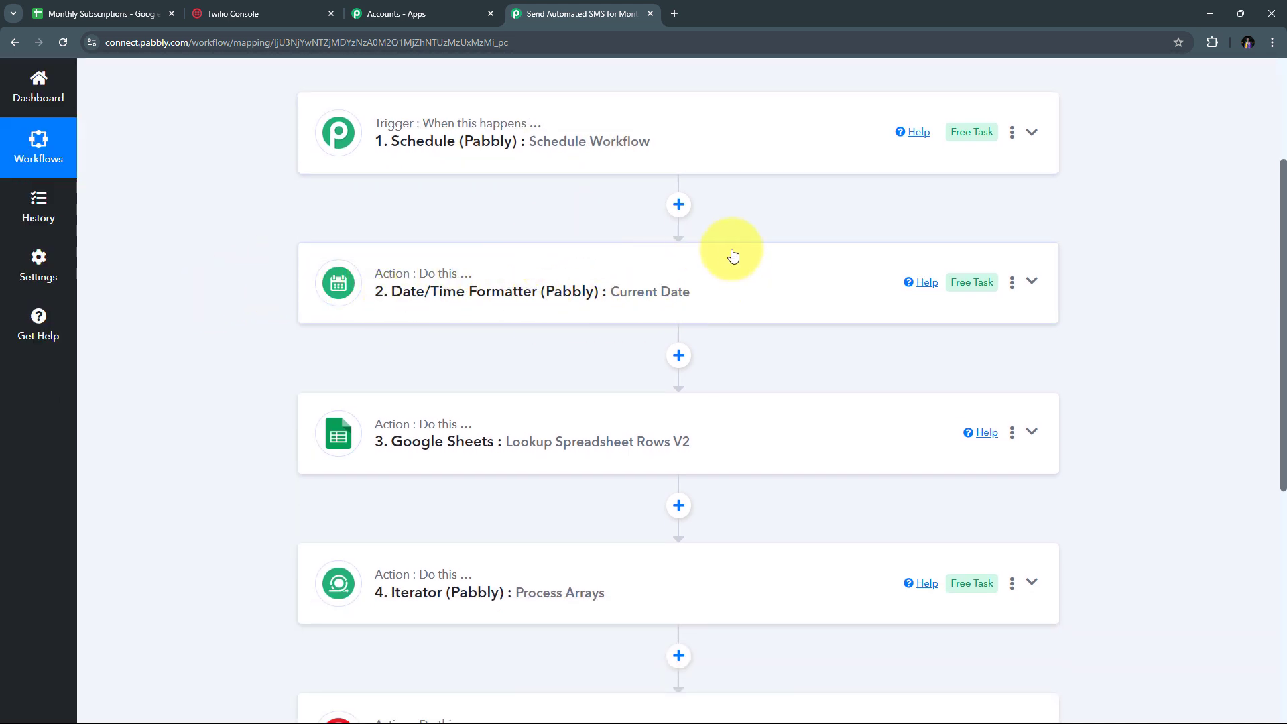
scroll(461, 308, down, 1)
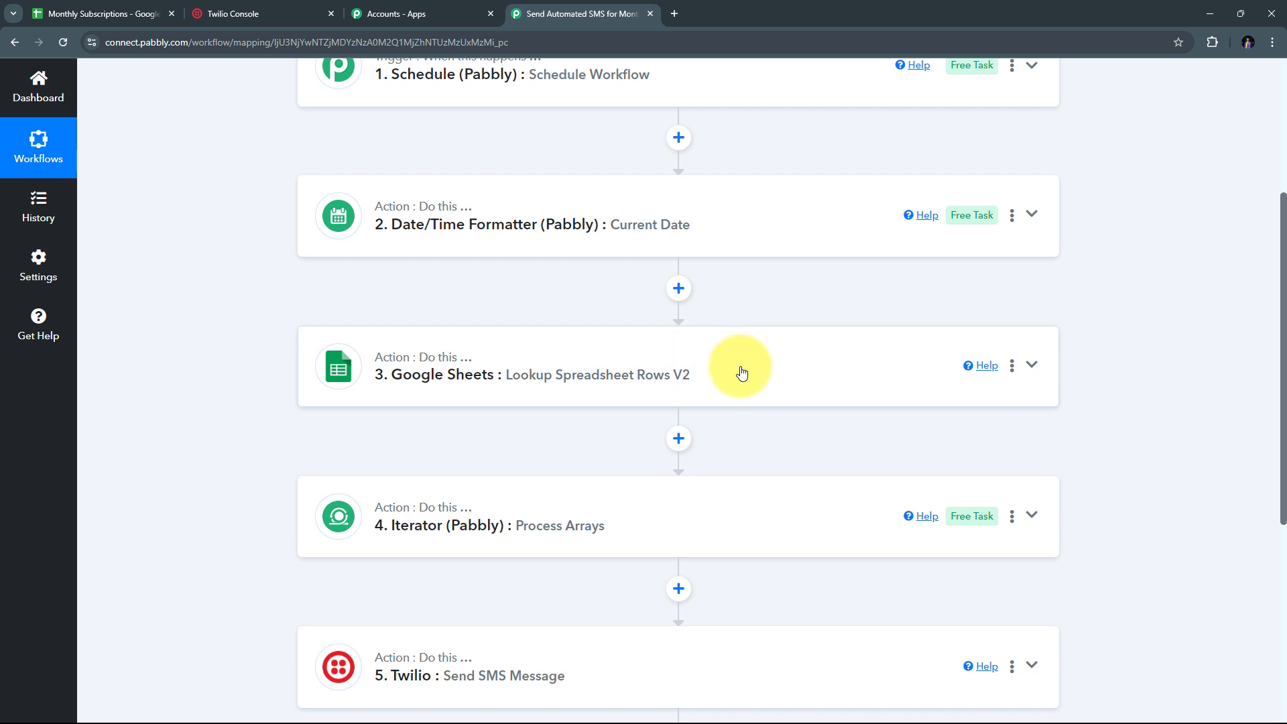
scroll(468, 337, down, 2)
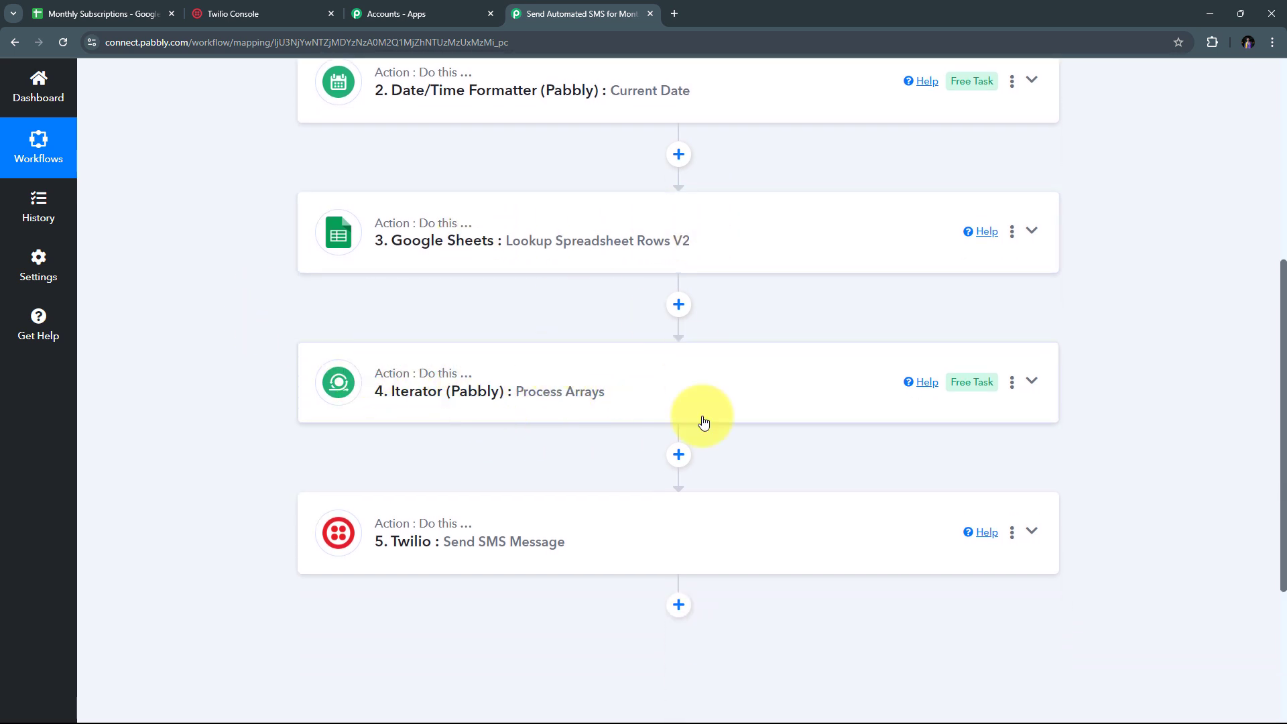
scroll(251, 316, down, 1)
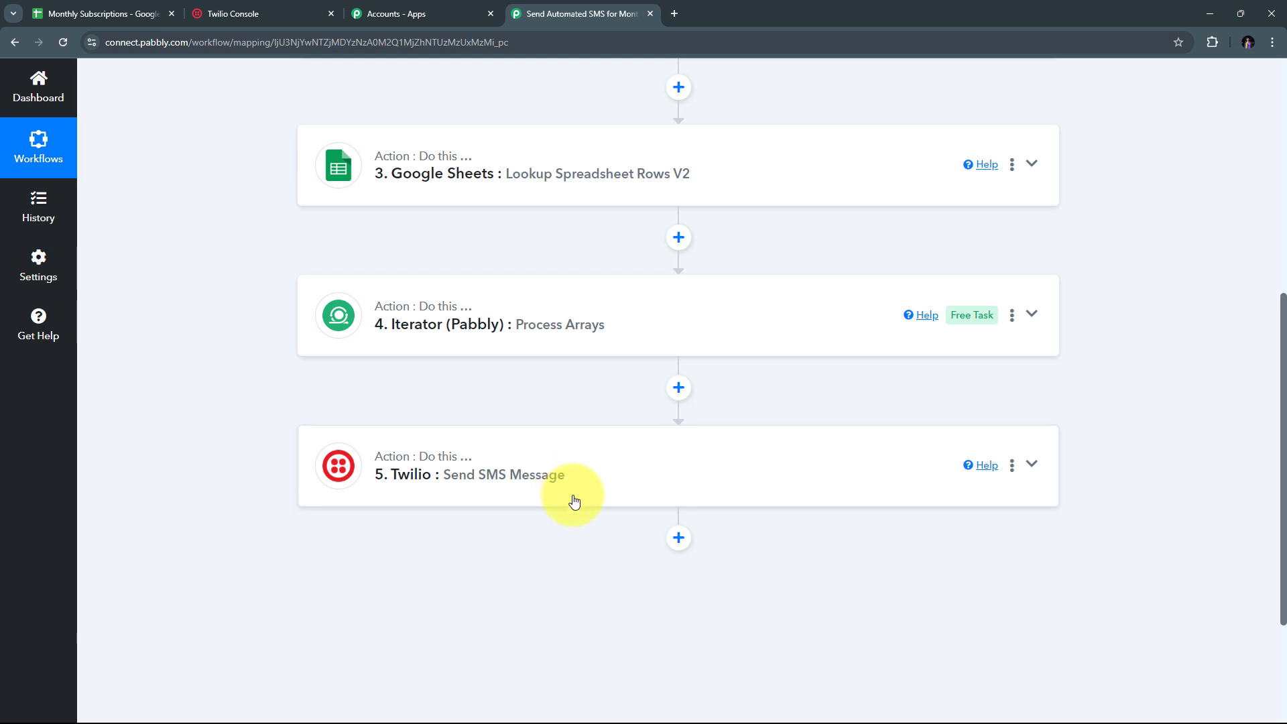
scroll(575, 500, up, 6)
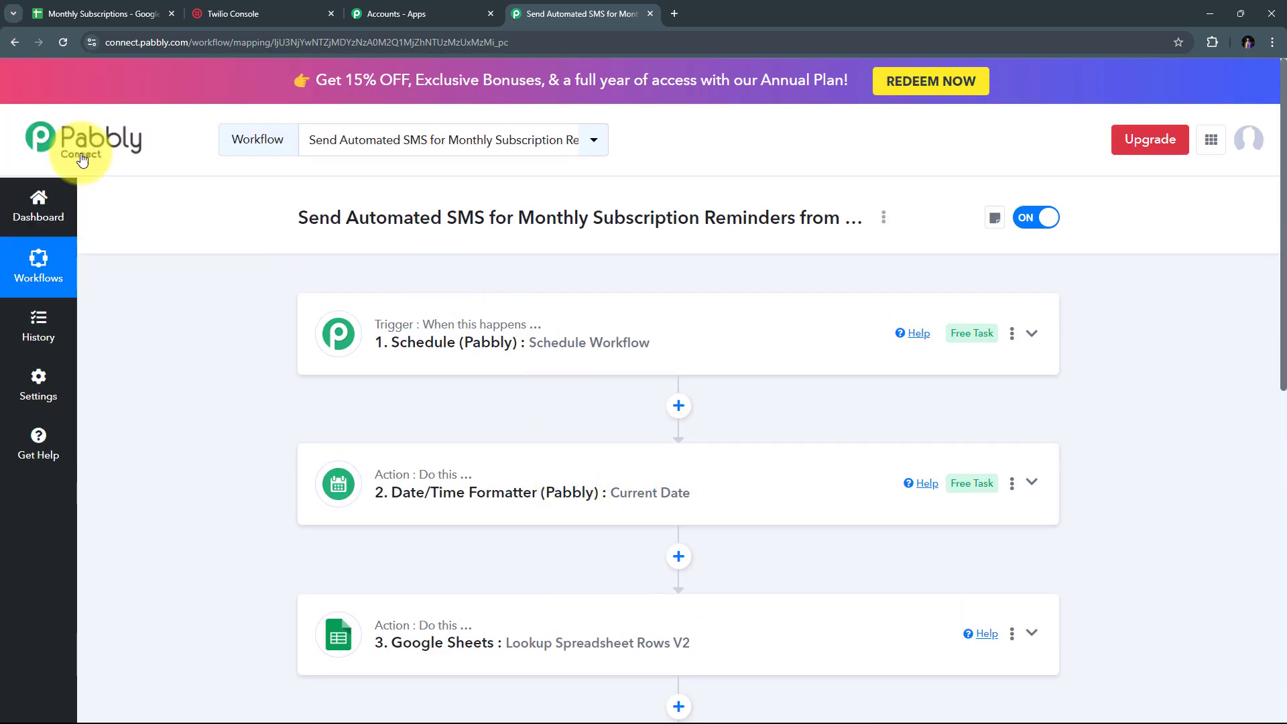